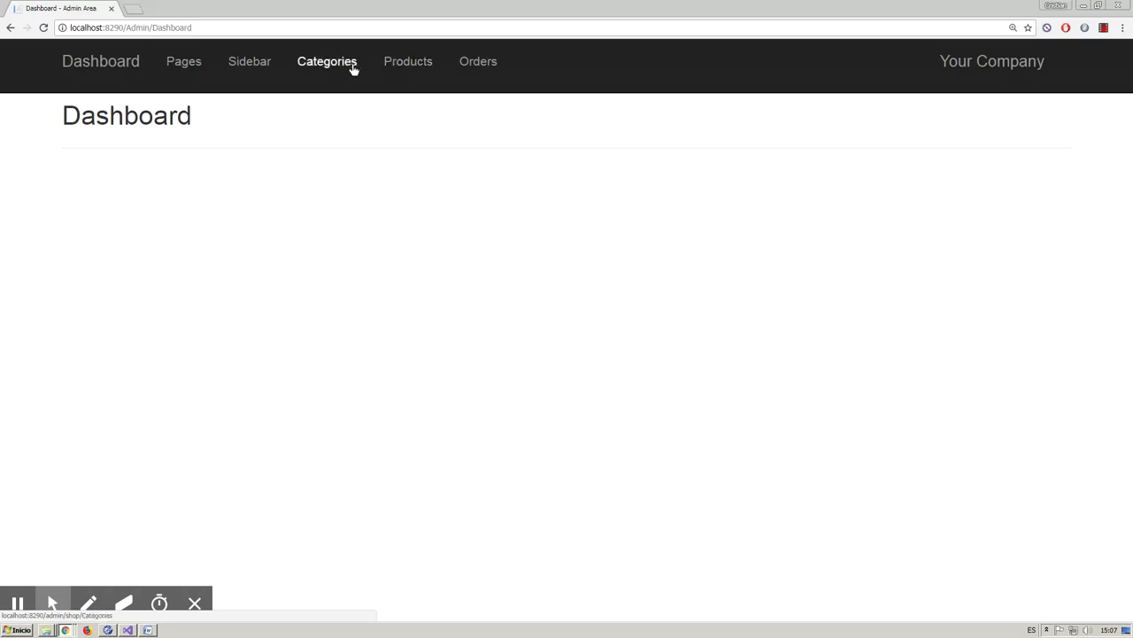
- On the Categories page, add the automovile and motorcycle categories
{"action": "left_click", "coordinate": [153, 165]}
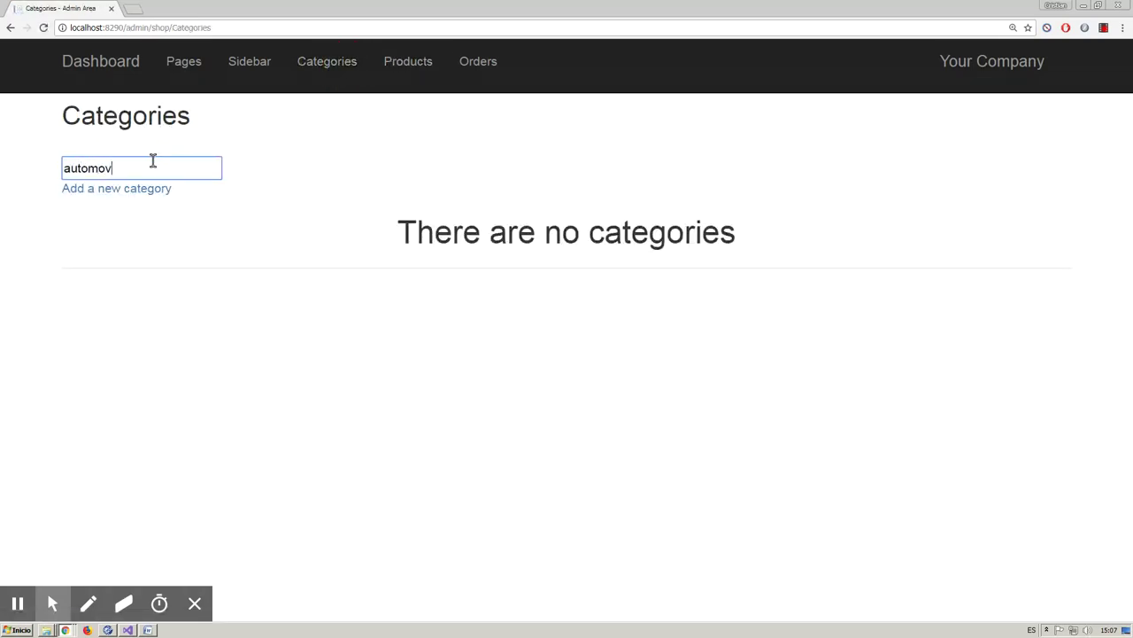
{"action": "left_click", "coordinate": [131, 188]}
{"action": "left_click", "coordinate": [137, 168]}
{"action": "type", "text": "mo"}
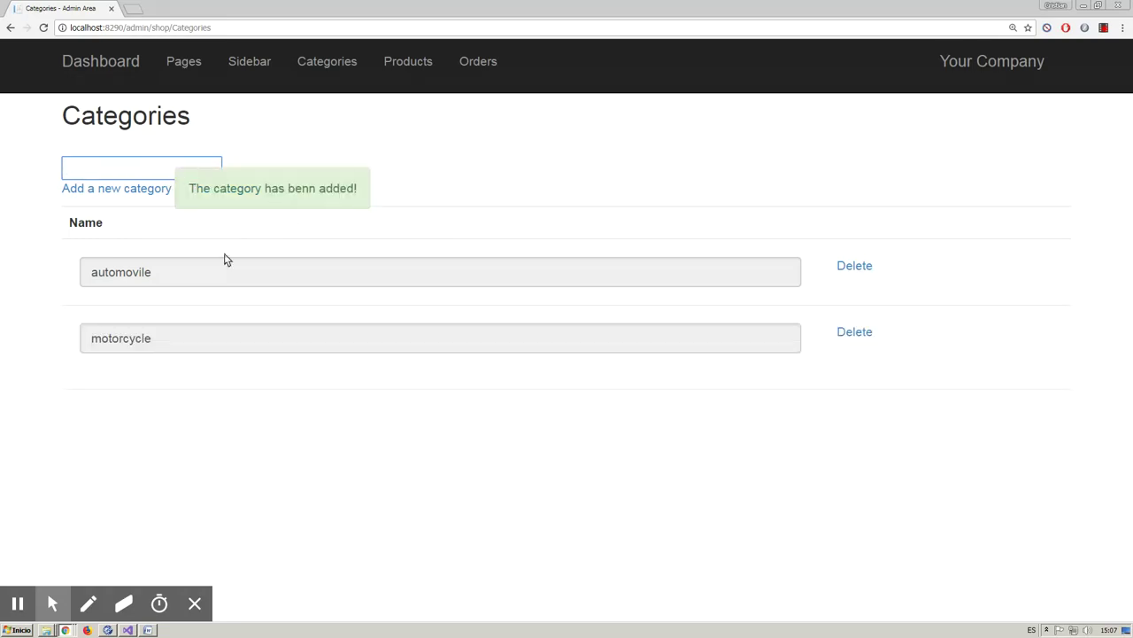
- Correct the category name automovile to automobile
{"action": "double_click", "coordinate": [186, 271]}
{"action": "left_click", "coordinate": [133, 272]}
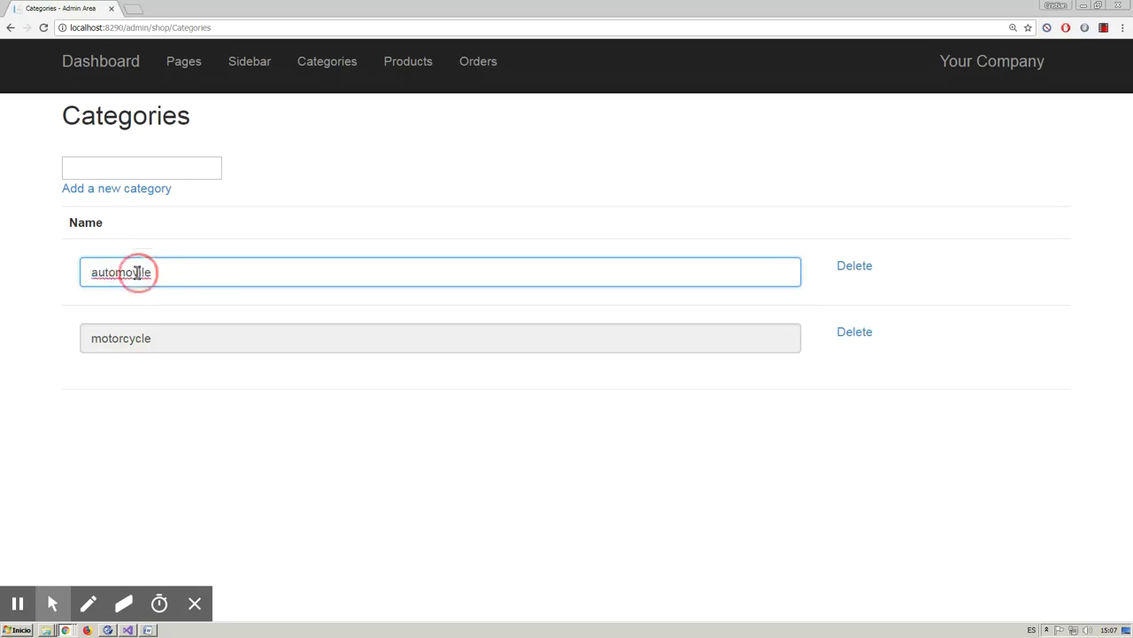
{"action": "key", "text": "BackSpace"}
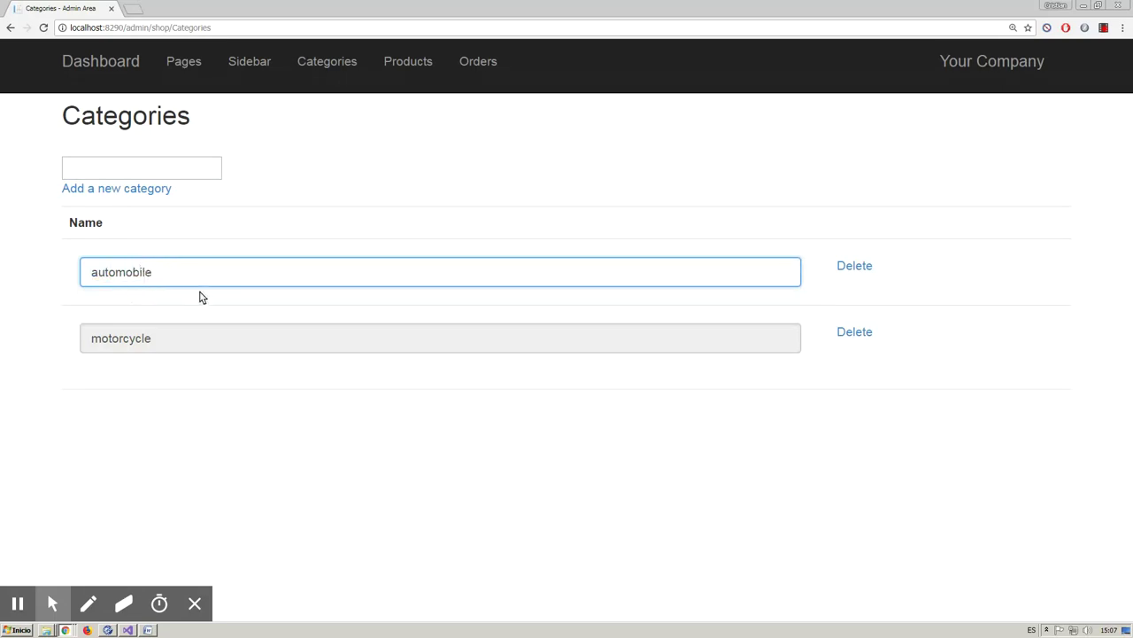
{"action": "key", "text": "Tab"}
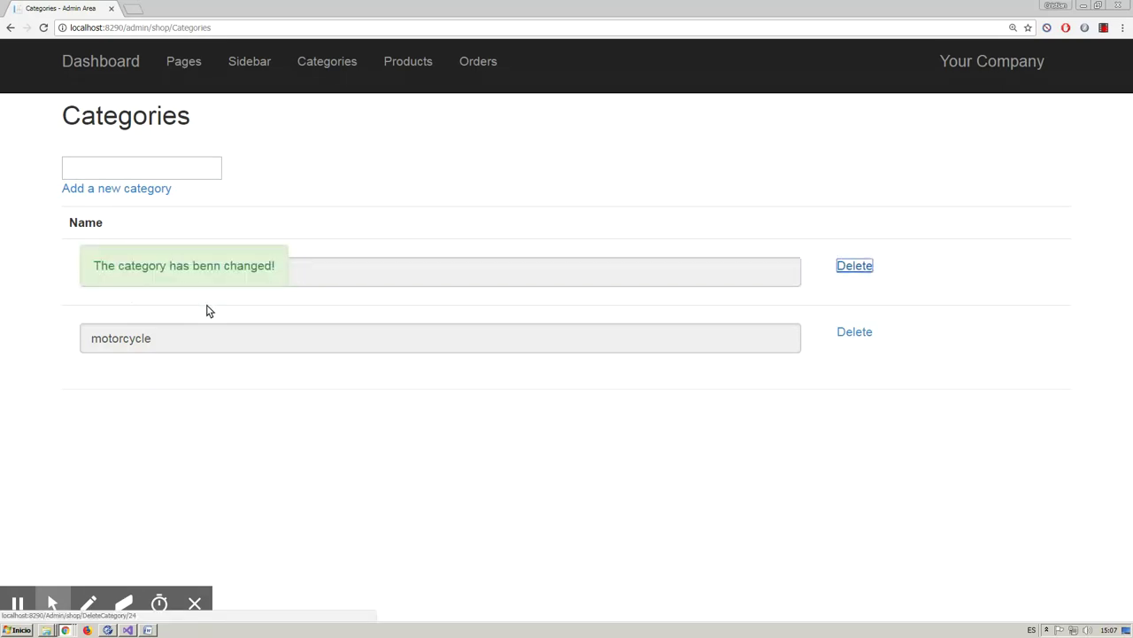
{"action": "left_click", "coordinate": [167, 171]}
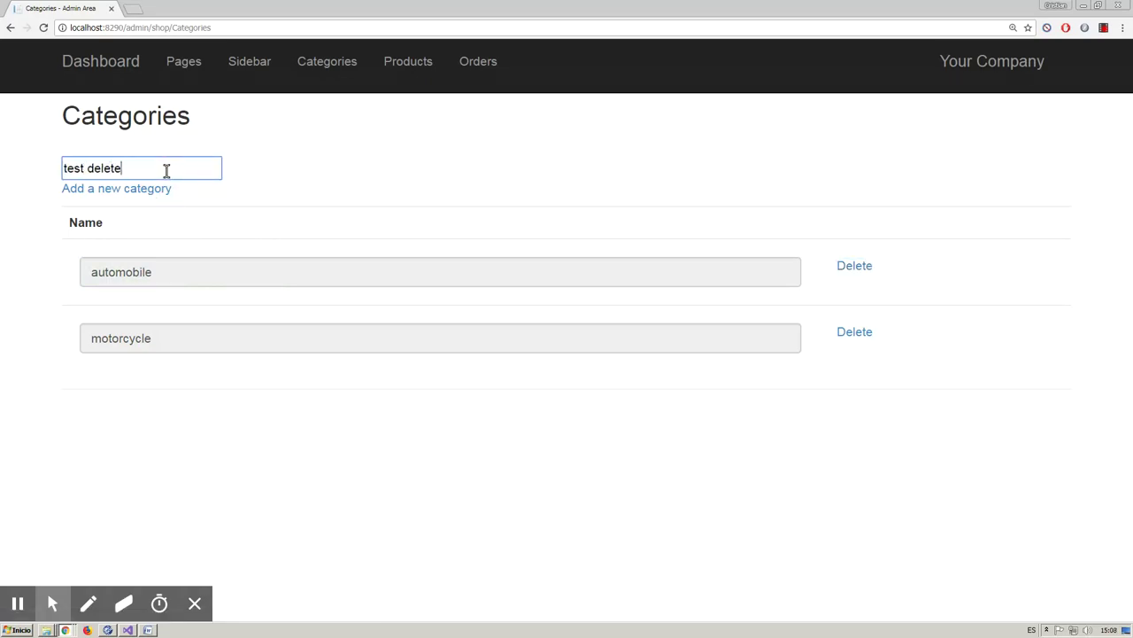
- Add a category named 'test delete' and dismiss the empty-name warning
{"action": "key", "text": "Return"}
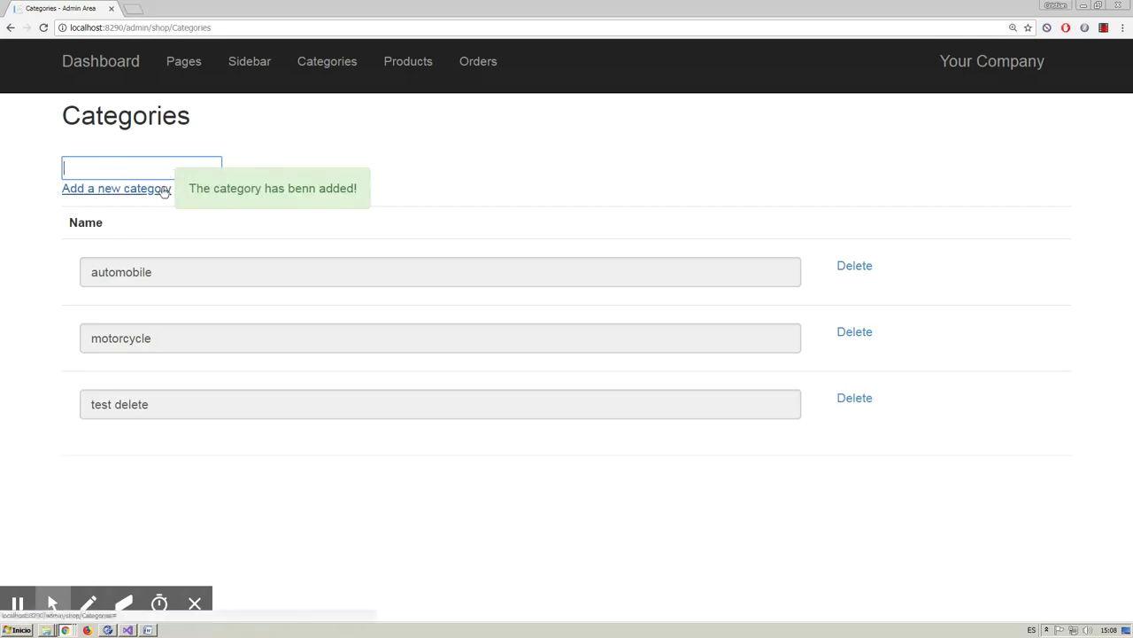
{"action": "left_click", "coordinate": [164, 190]}
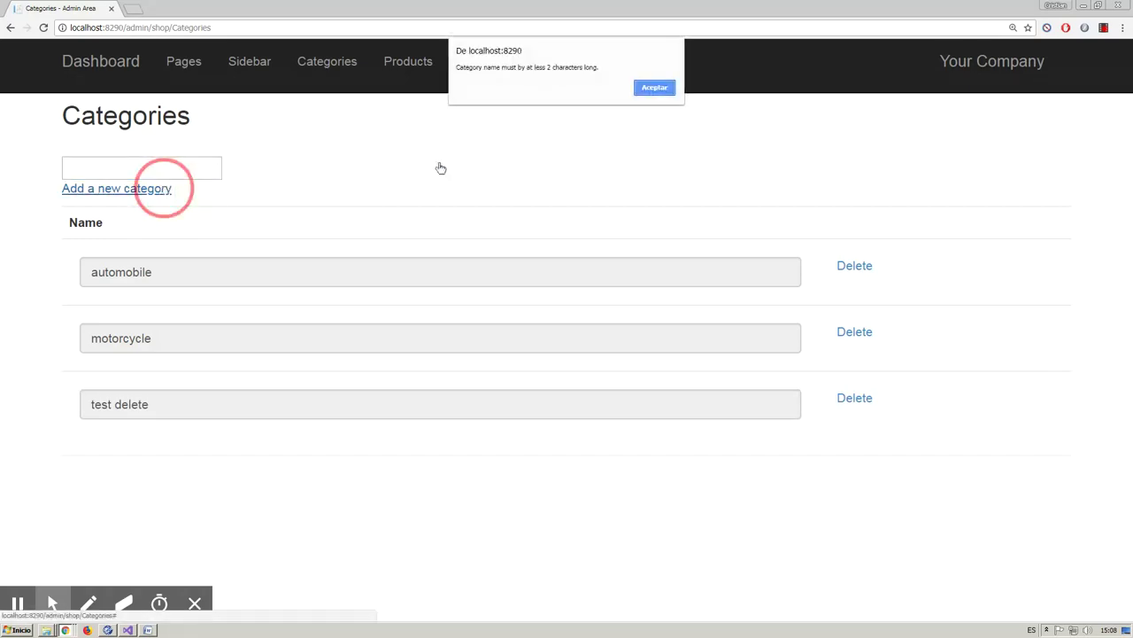
{"action": "left_click", "coordinate": [653, 88]}
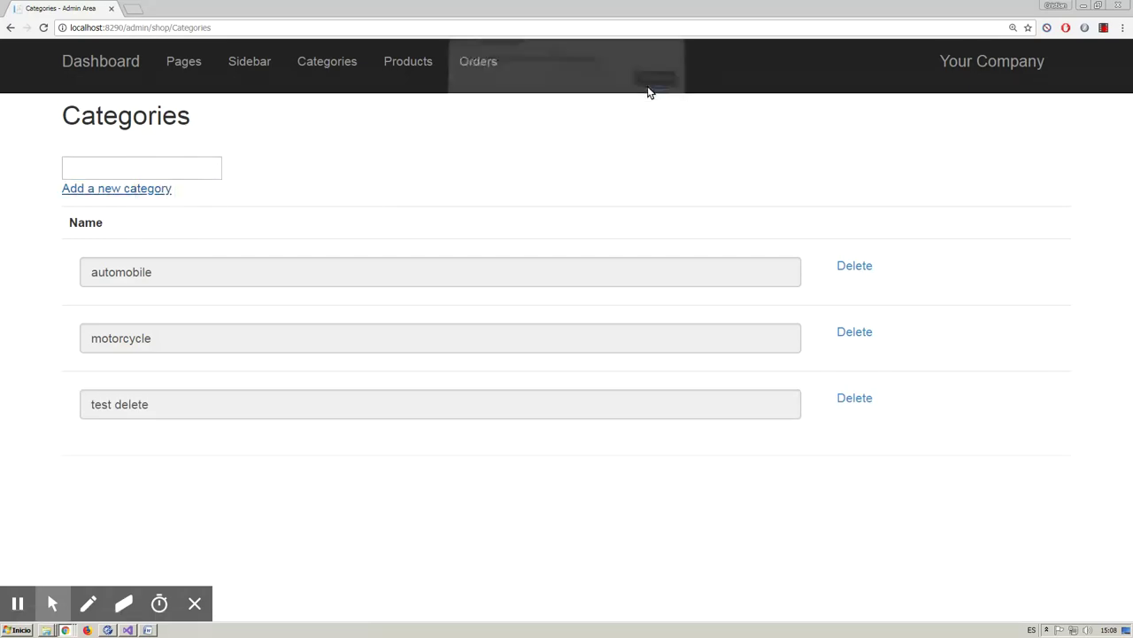
- Delete the 'test delete' category and go to the Products page
{"action": "left_click", "coordinate": [854, 398]}
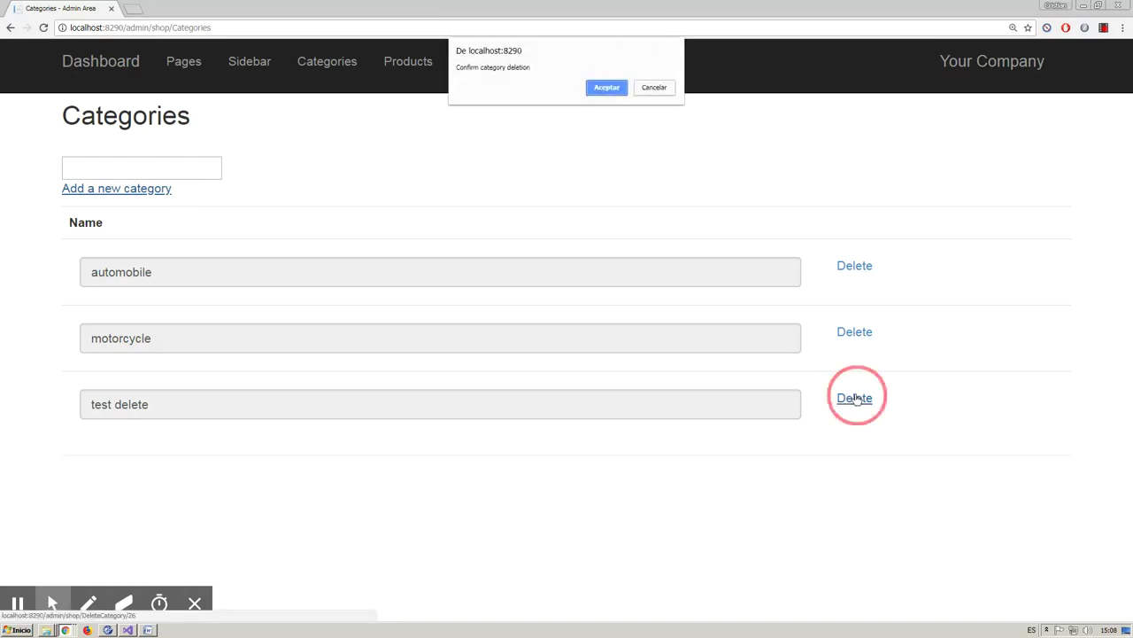
{"action": "left_click", "coordinate": [608, 88]}
{"action": "left_click", "coordinate": [407, 61]}
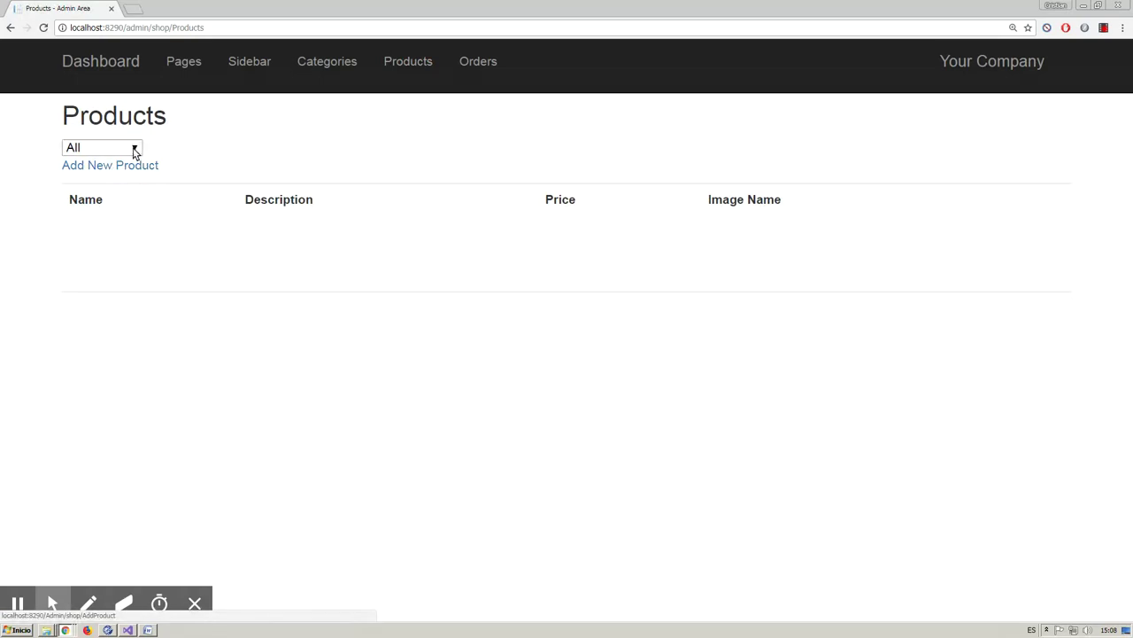
- Start a new product named ferrari one with a description and price 20,63
{"action": "left_click", "coordinate": [133, 149]}
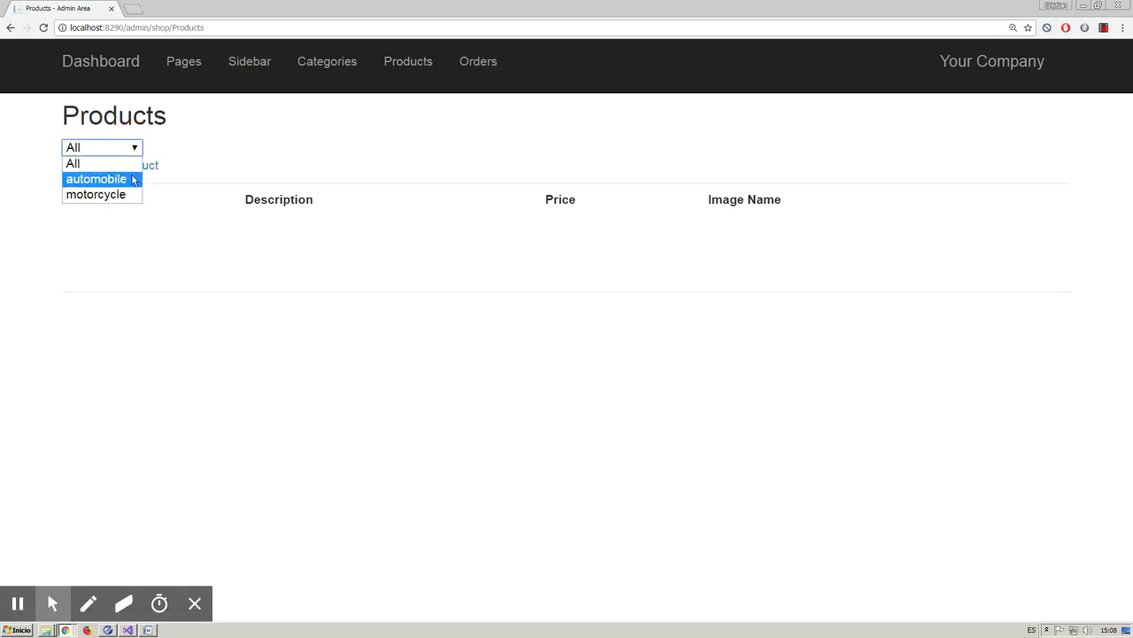
{"action": "left_click", "coordinate": [149, 165]}
{"action": "left_click", "coordinate": [147, 166]}
{"action": "left_click", "coordinate": [308, 179]}
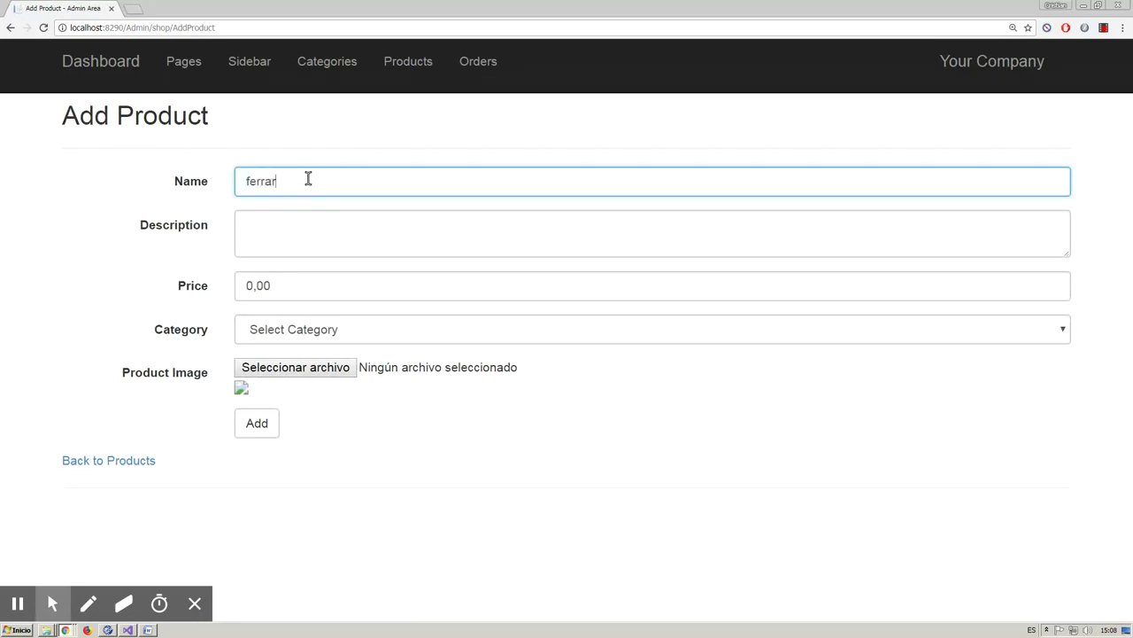
{"action": "left_click", "coordinate": [264, 419]}
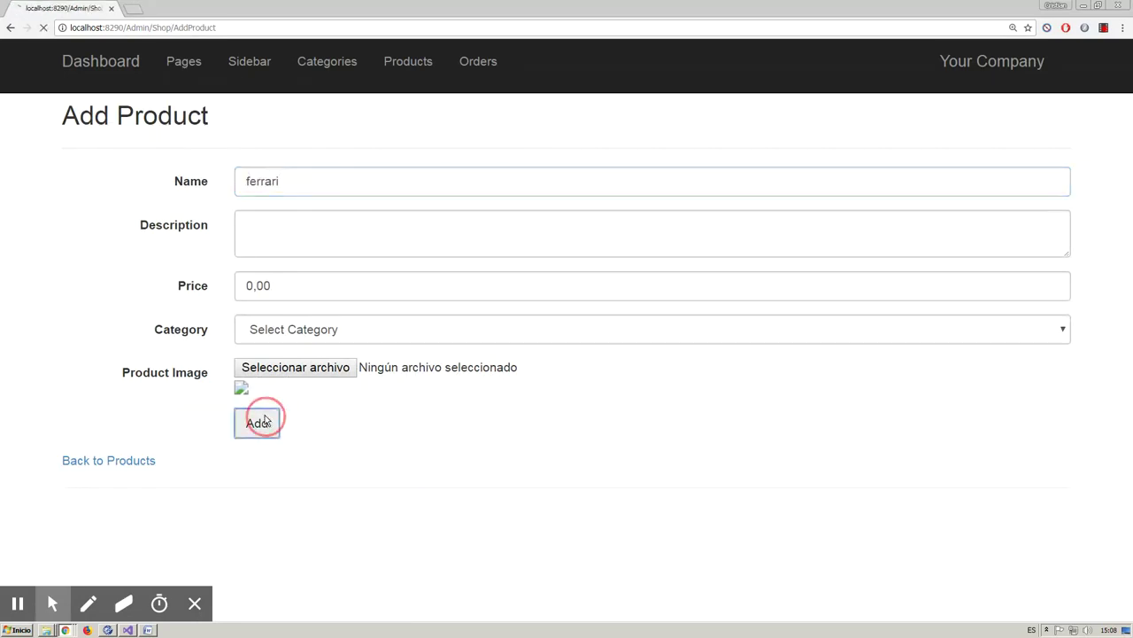
{"action": "left_click", "coordinate": [328, 225]}
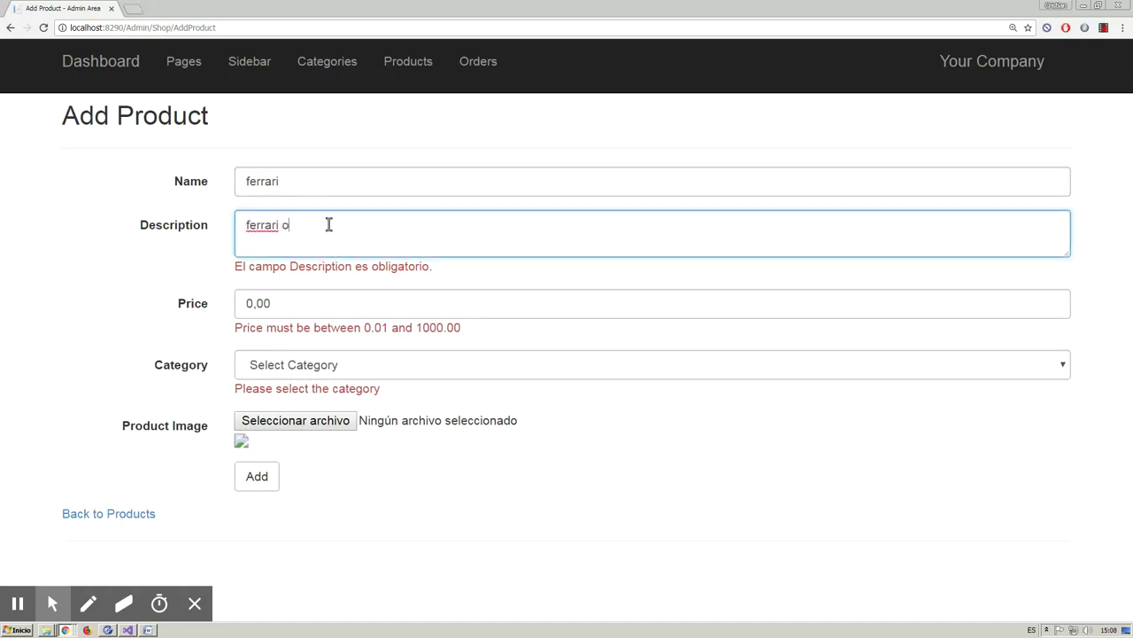
{"action": "left_click", "coordinate": [339, 181]}
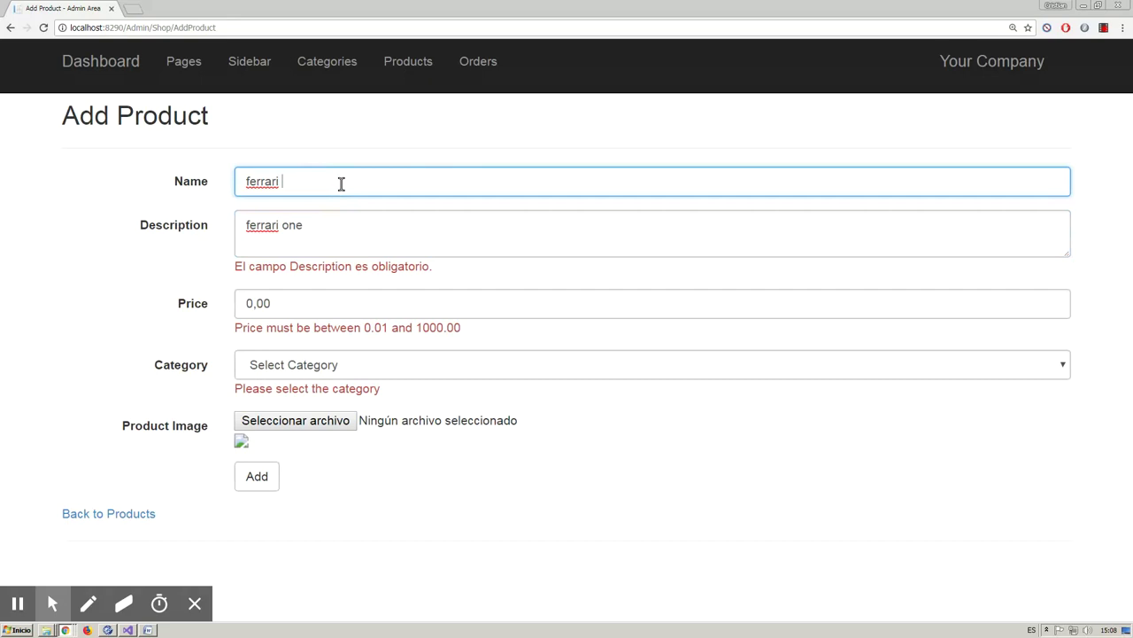
{"action": "double_click", "coordinate": [257, 302]}
{"action": "type", "text": "20"}
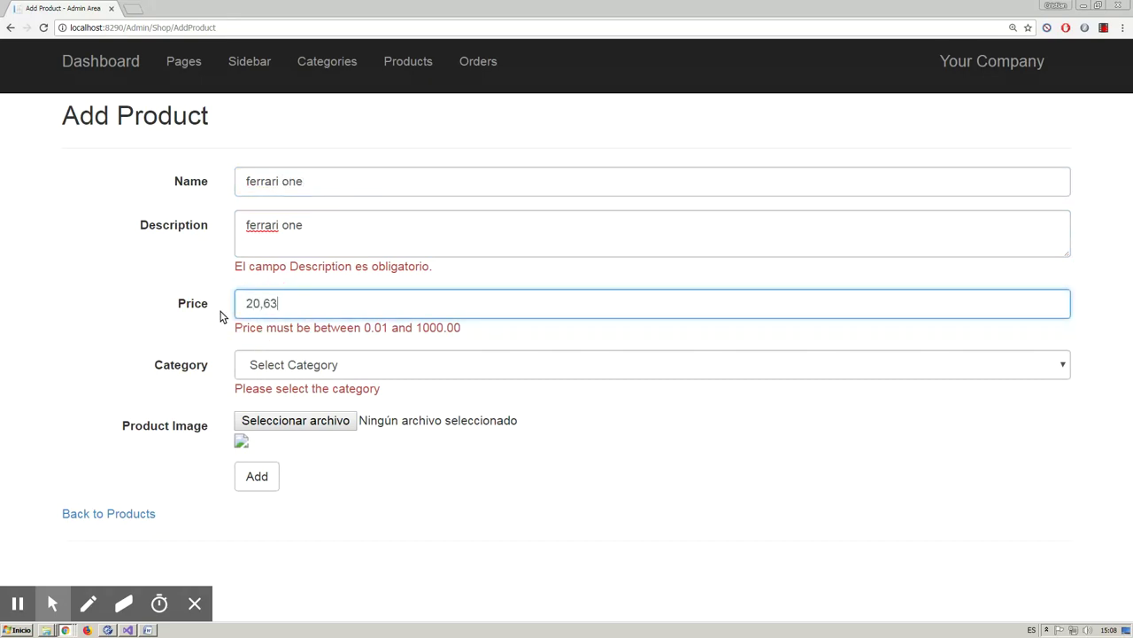
- Put ferrari one in the automobile category with the ferrari1.jpg image, and save it
{"action": "left_click", "coordinate": [297, 374]}
{"action": "left_click", "coordinate": [298, 400]}
{"action": "left_click", "coordinate": [299, 420]}
{"action": "left_click", "coordinate": [189, 186]}
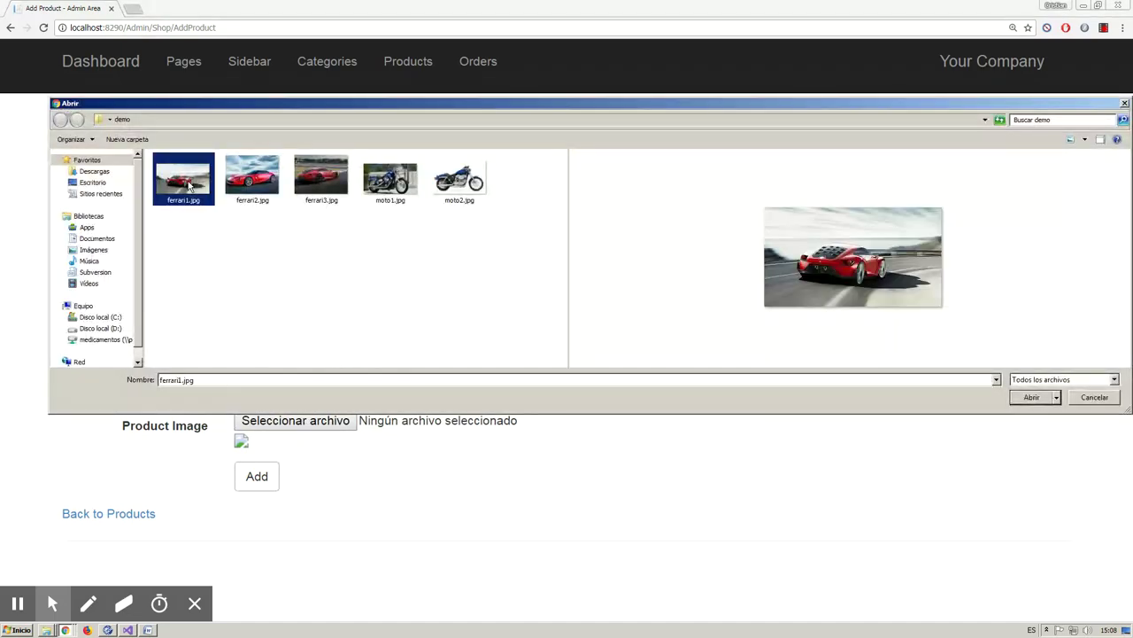
{"action": "left_click", "coordinate": [1031, 398]}
{"action": "scroll", "coordinate": [468, 437], "scroll_direction": "down", "scroll_amount": 2}
{"action": "left_click", "coordinate": [262, 514]}
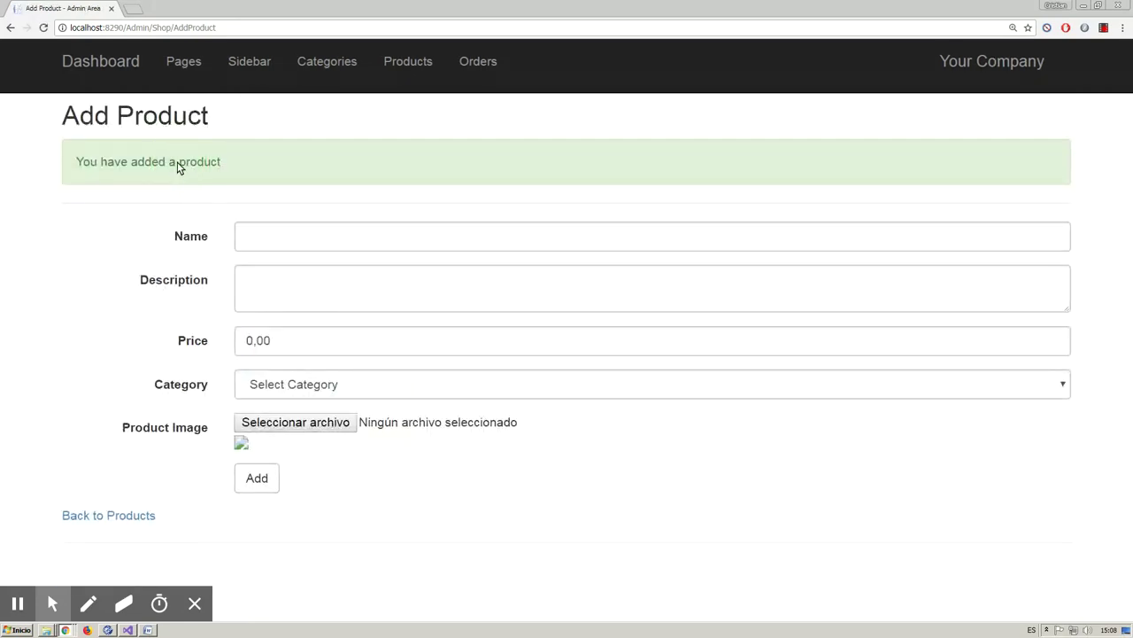
{"action": "left_click", "coordinate": [145, 516]}
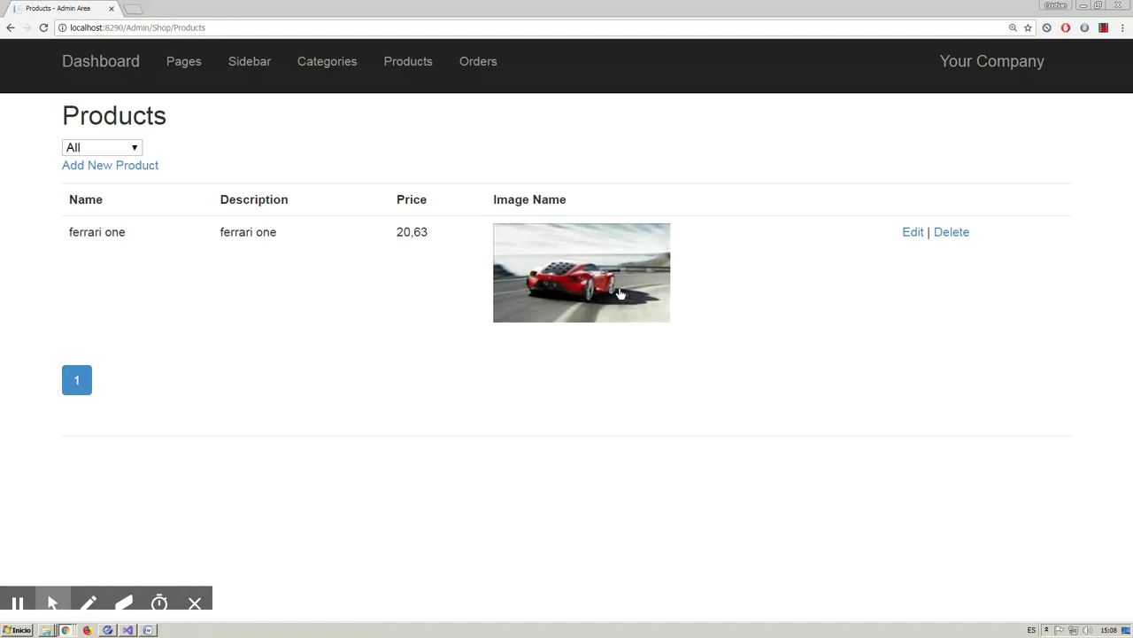
- Upload ferrari2.jpg and ferrari3.jpg to ferrari one's gallery and save the product
{"action": "left_click", "coordinate": [618, 285]}
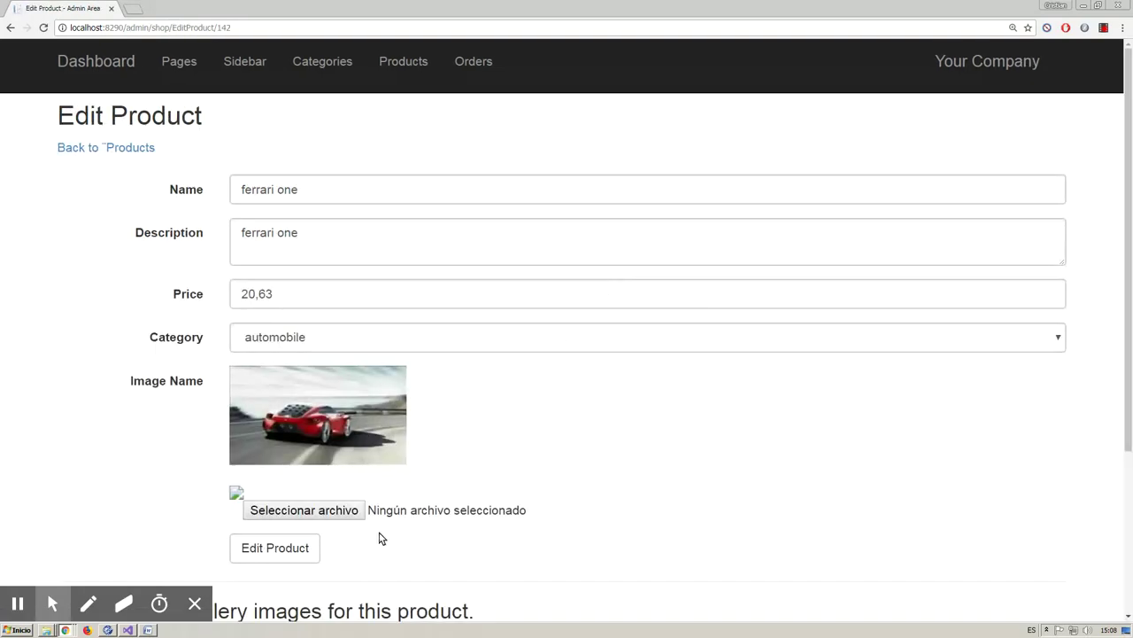
{"action": "scroll", "coordinate": [380, 537], "scroll_direction": "down", "scroll_amount": 1}
{"action": "scroll", "coordinate": [380, 551], "scroll_direction": "down", "scroll_amount": 1}
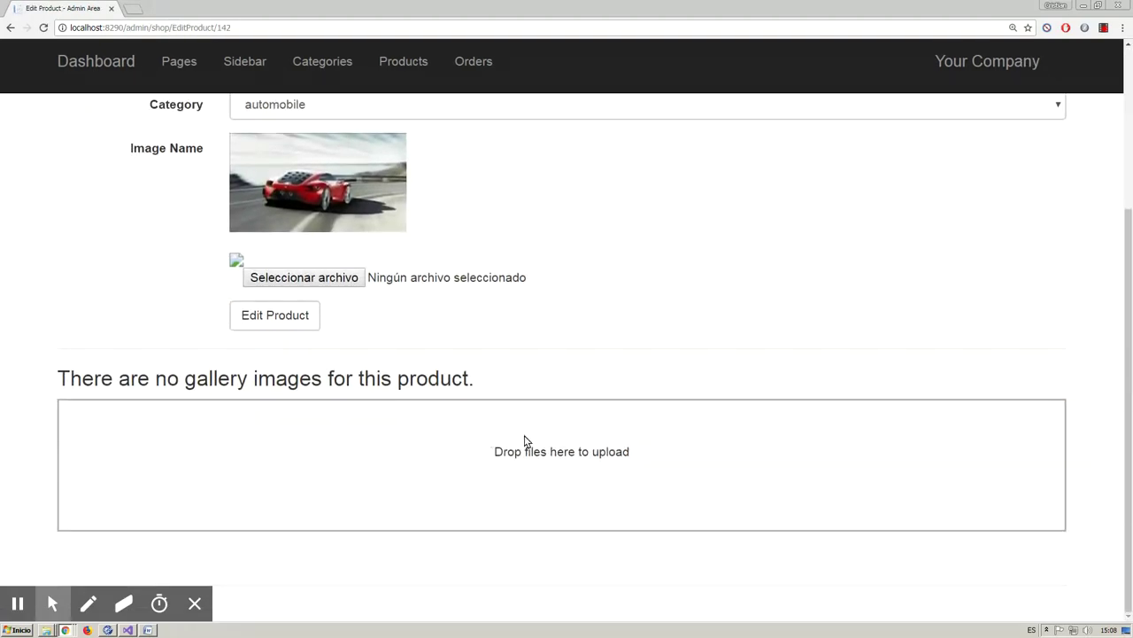
{"action": "left_click_drag", "start_coordinate": [484, 453], "coordinate": [650, 455]}
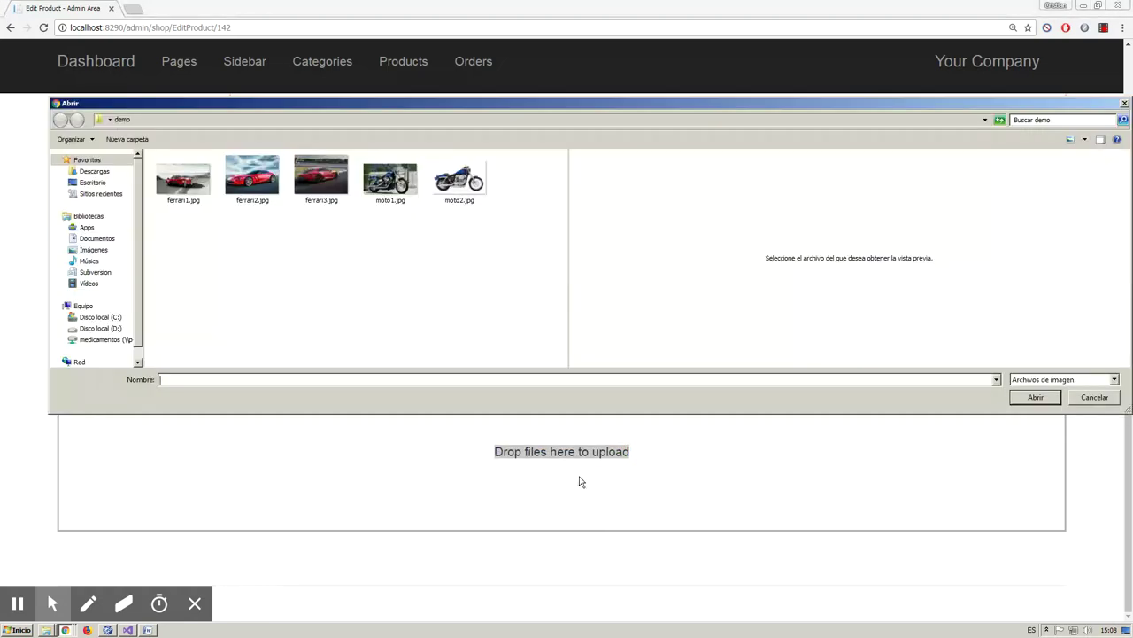
{"action": "double_click", "coordinate": [266, 201]}
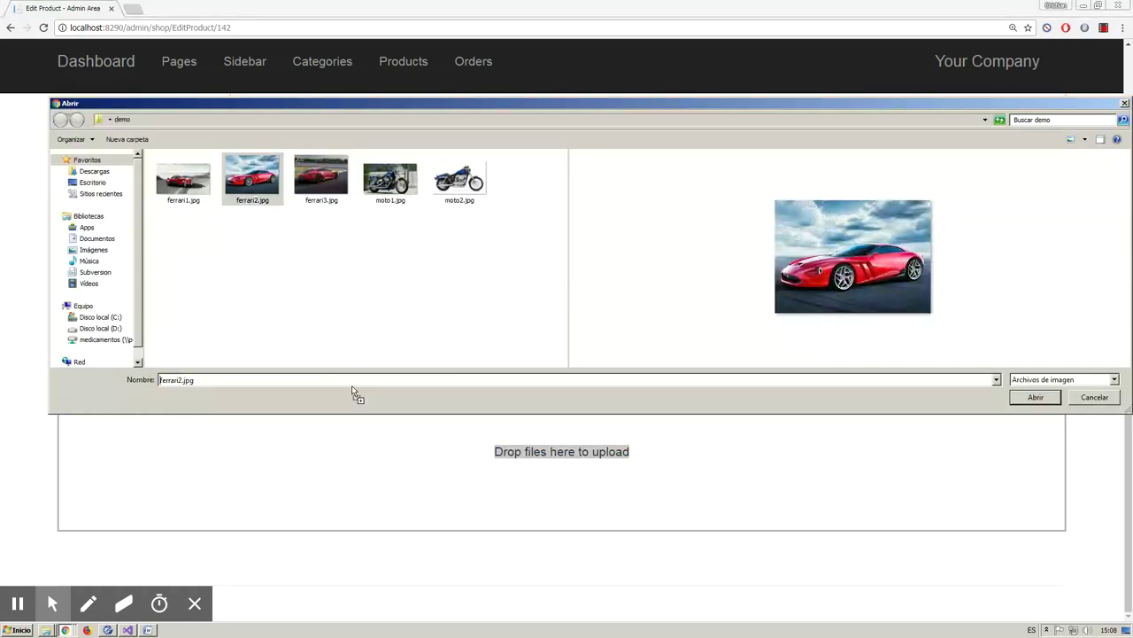
{"action": "double_click", "coordinate": [318, 178]}
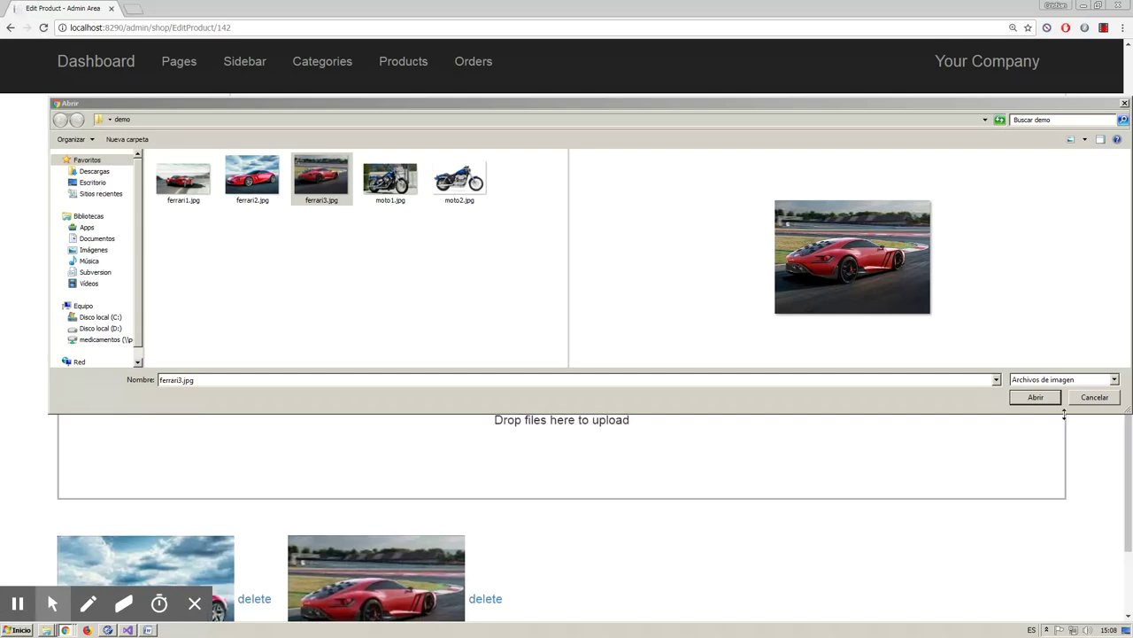
{"action": "left_click", "coordinate": [1090, 397]}
{"action": "scroll", "coordinate": [564, 506], "scroll_direction": "down", "scroll_amount": 1}
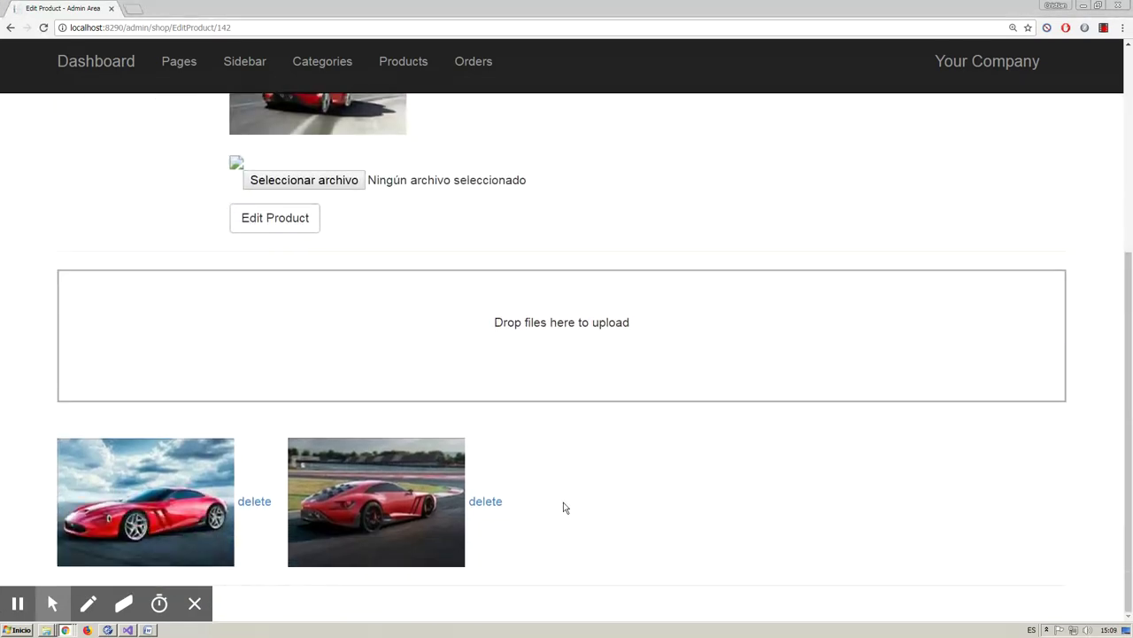
{"action": "scroll", "coordinate": [564, 506], "scroll_direction": "up", "scroll_amount": 2}
{"action": "left_click", "coordinate": [286, 337]}
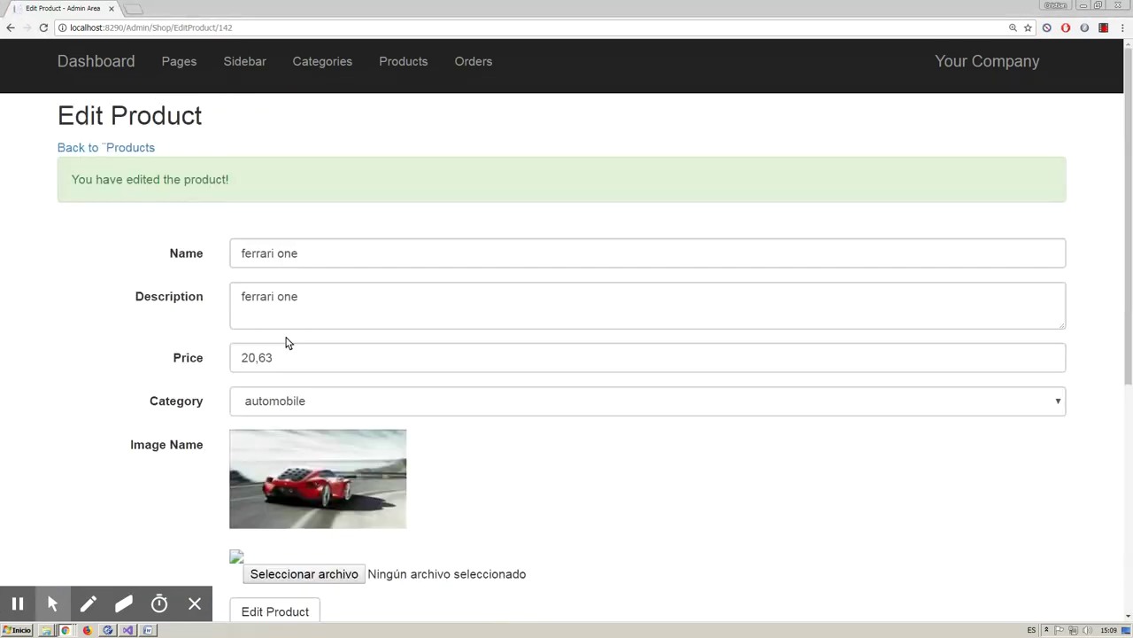
{"action": "left_click", "coordinate": [145, 150]}
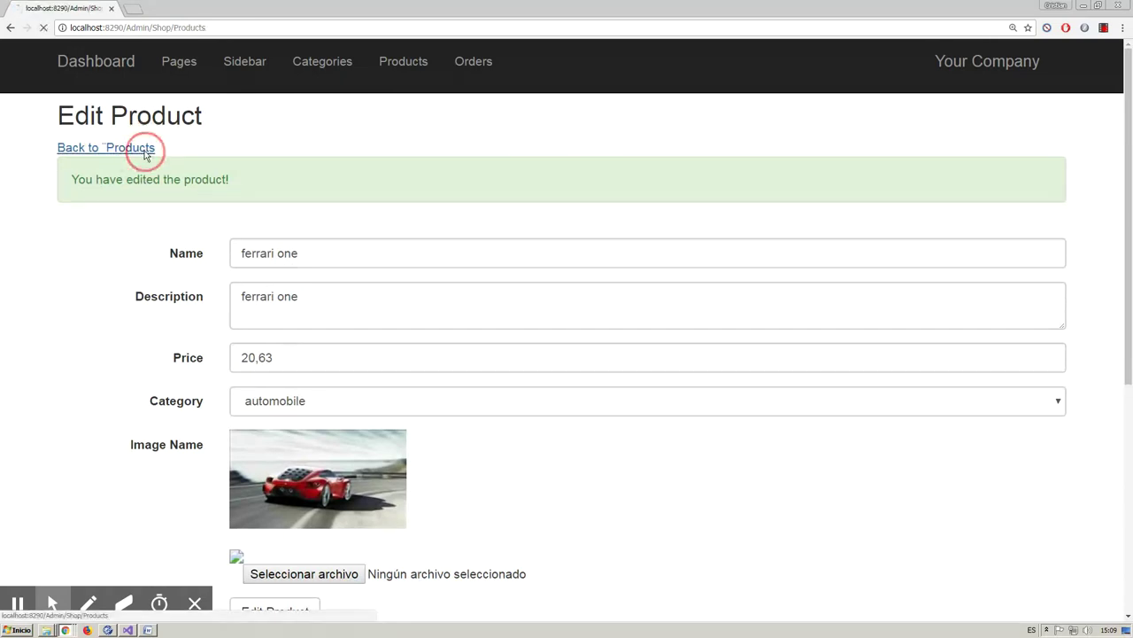
- Start a new product named motorcycle one with a description and price 10,25
{"action": "left_click", "coordinate": [125, 169]}
{"action": "left_click", "coordinate": [292, 180]}
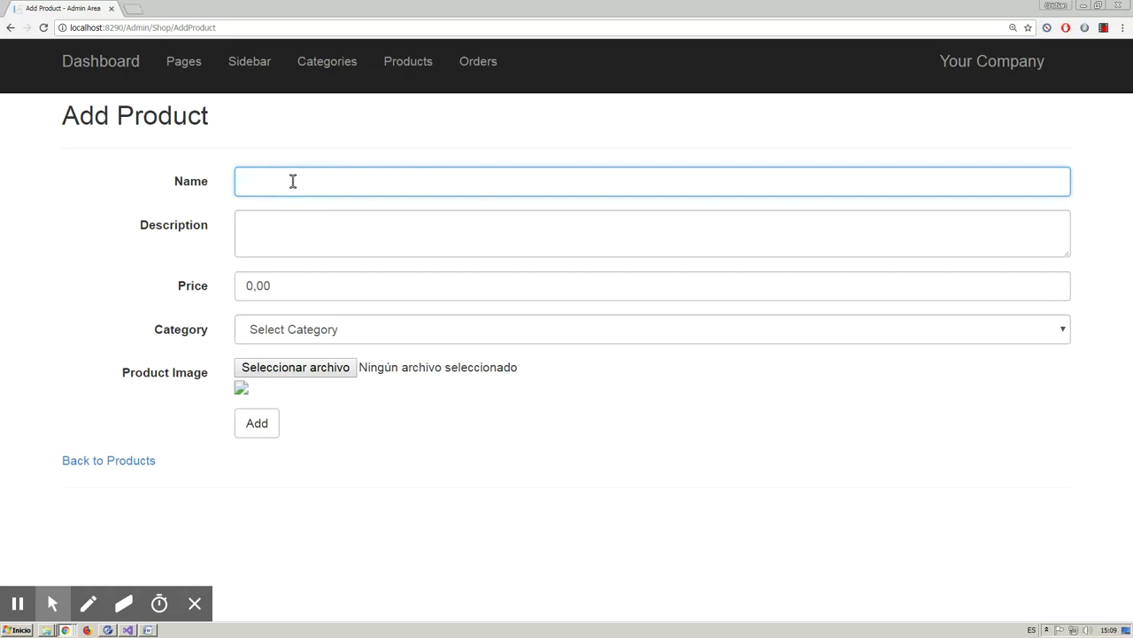
{"action": "type", "text": "motorcycle one"}
{"action": "left_click", "coordinate": [325, 226]}
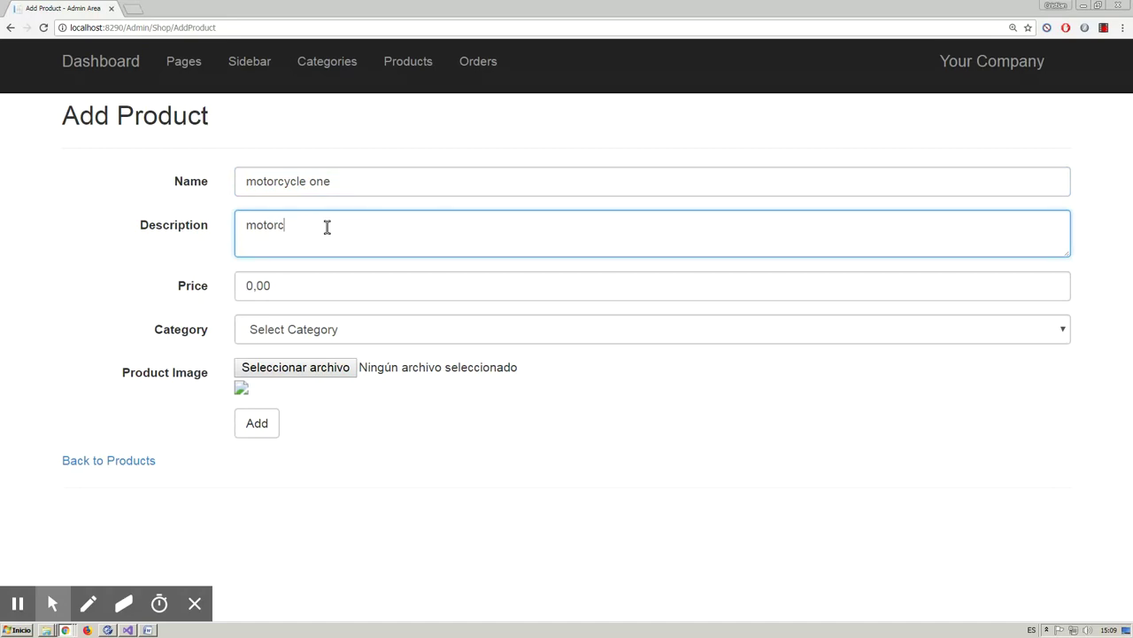
{"action": "type", "text": "motorcycle one"}
{"action": "left_click", "coordinate": [304, 283]}
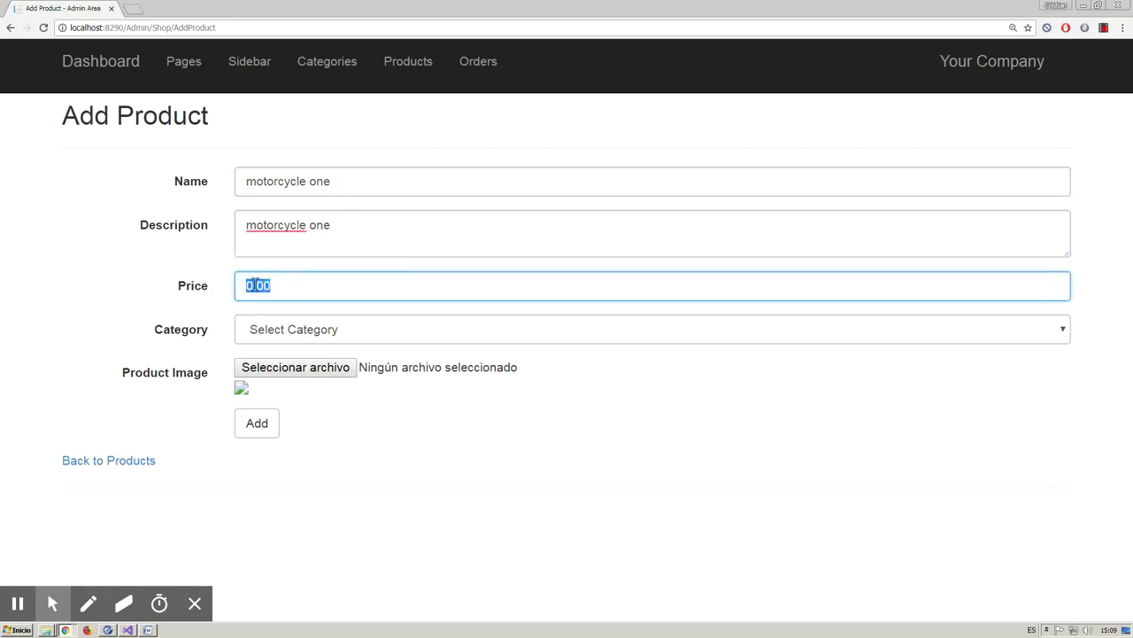
{"action": "type", "text": "25"}
- Put motorcycle one in the motorcycle category with the moto1.jpg image, and save it
{"action": "left_click", "coordinate": [335, 329]}
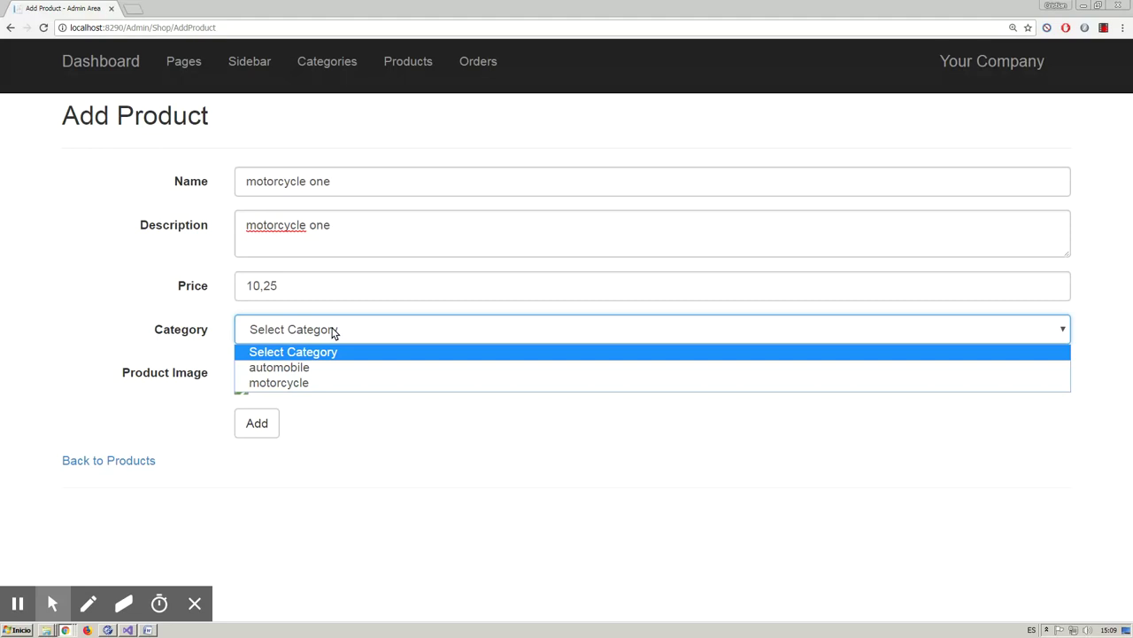
{"action": "left_click", "coordinate": [322, 382]}
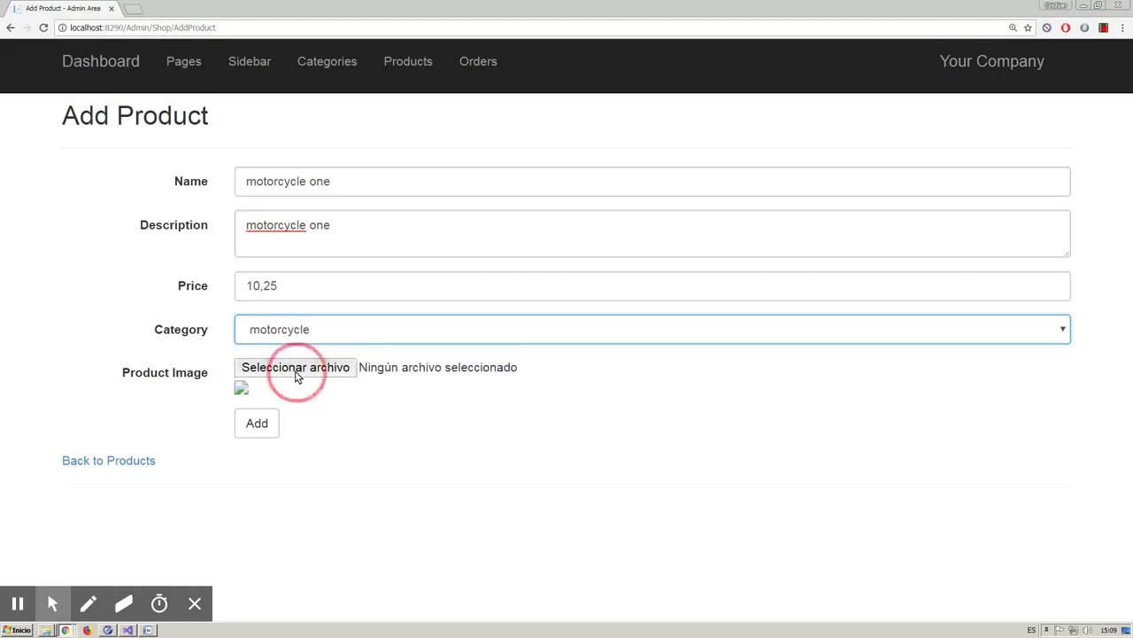
{"action": "left_click", "coordinate": [296, 370]}
{"action": "left_click", "coordinate": [411, 180]}
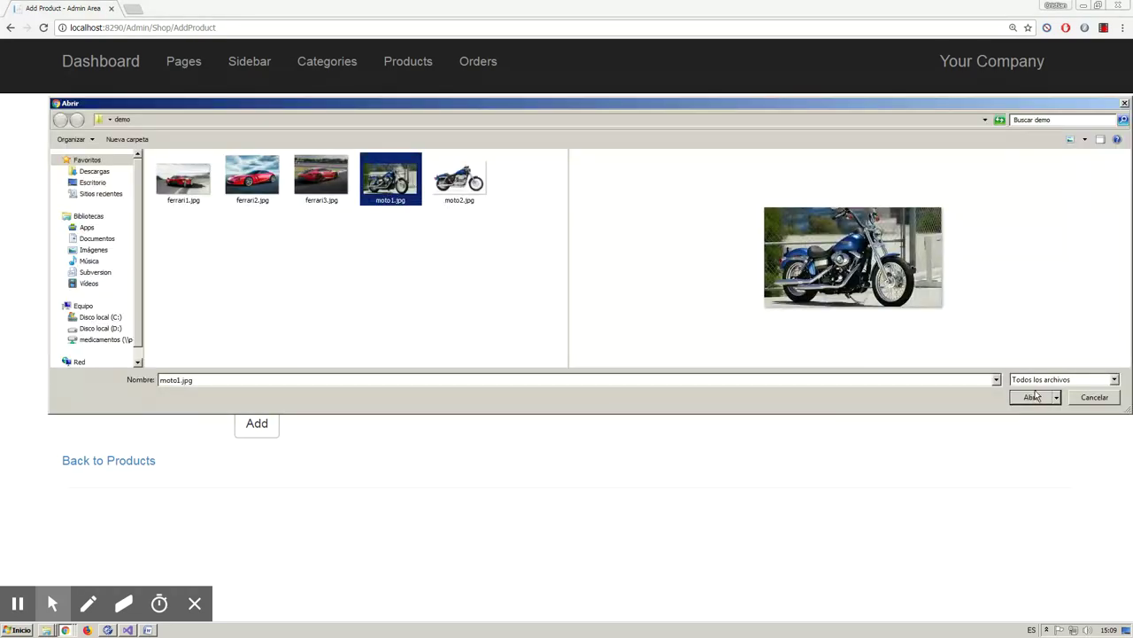
{"action": "left_click", "coordinate": [1034, 396]}
{"action": "scroll", "coordinate": [425, 483], "scroll_direction": "down", "scroll_amount": 1}
{"action": "left_click", "coordinate": [246, 535]}
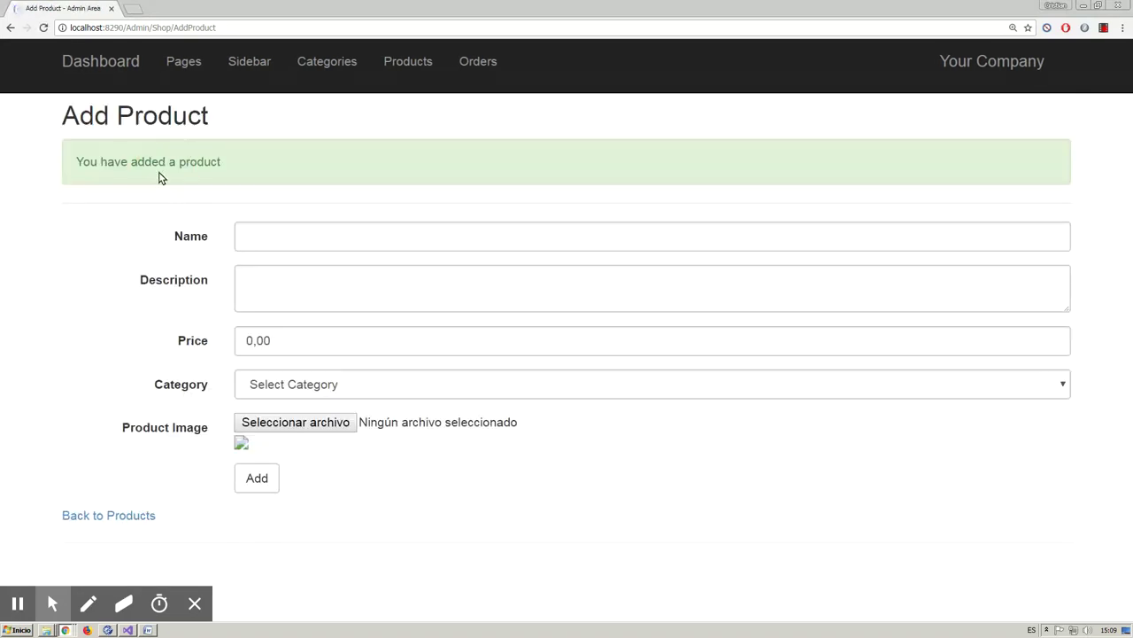
{"action": "left_click", "coordinate": [119, 514]}
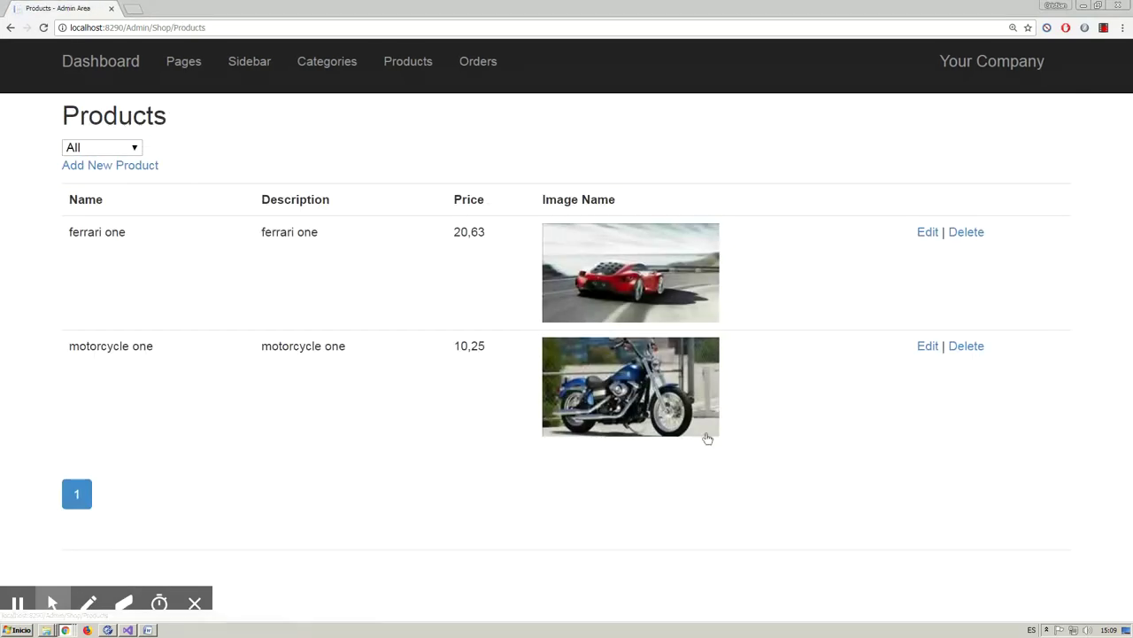
- Upload moto2.jpg to motorcycle one's gallery
{"action": "left_click", "coordinate": [926, 347]}
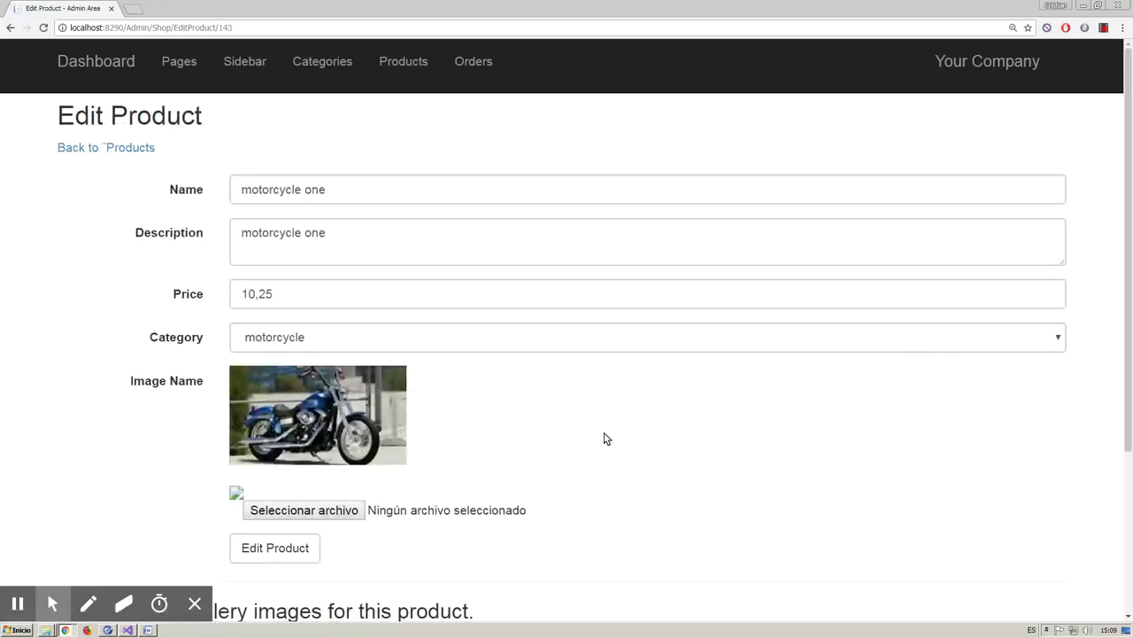
{"action": "scroll", "coordinate": [341, 540], "scroll_direction": "down", "scroll_amount": 2}
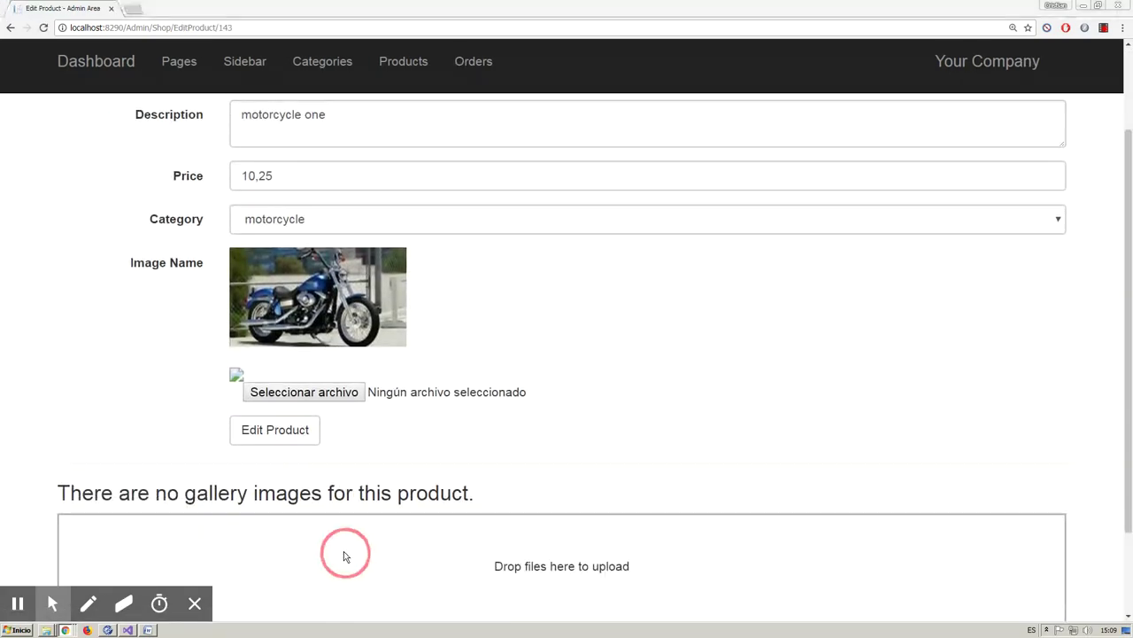
{"action": "left_click", "coordinate": [344, 553]}
{"action": "left_click", "coordinate": [475, 201]}
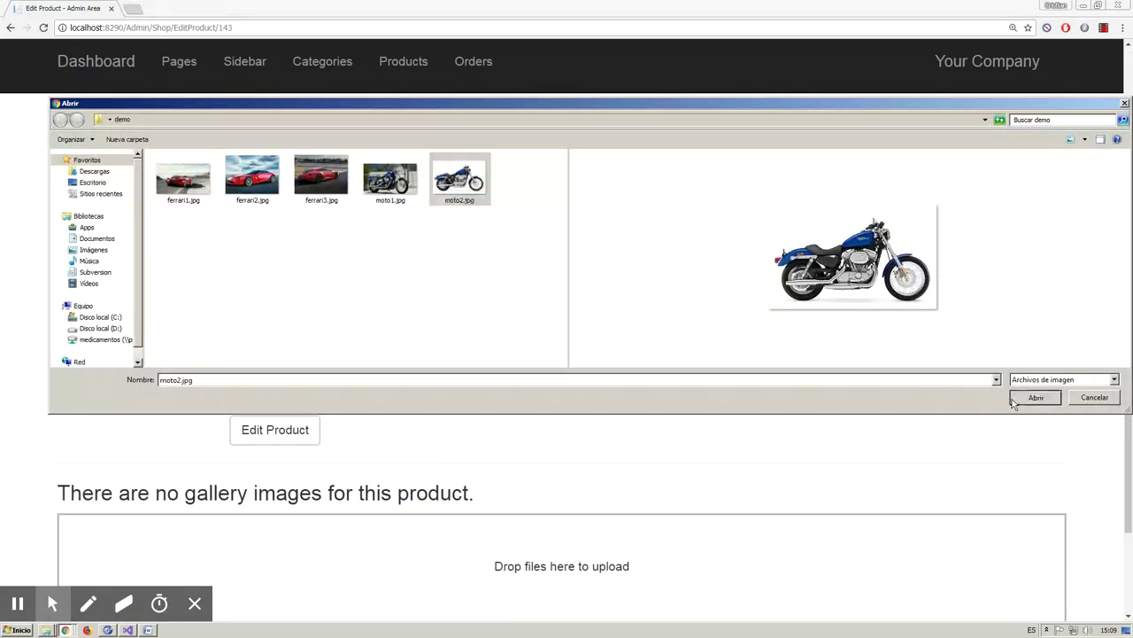
{"action": "left_click", "coordinate": [1014, 399]}
- Delete the moto2.jpg gallery image and upload it again
{"action": "scroll", "coordinate": [608, 407], "scroll_direction": "down", "scroll_amount": 3}
{"action": "left_click", "coordinate": [255, 511]}
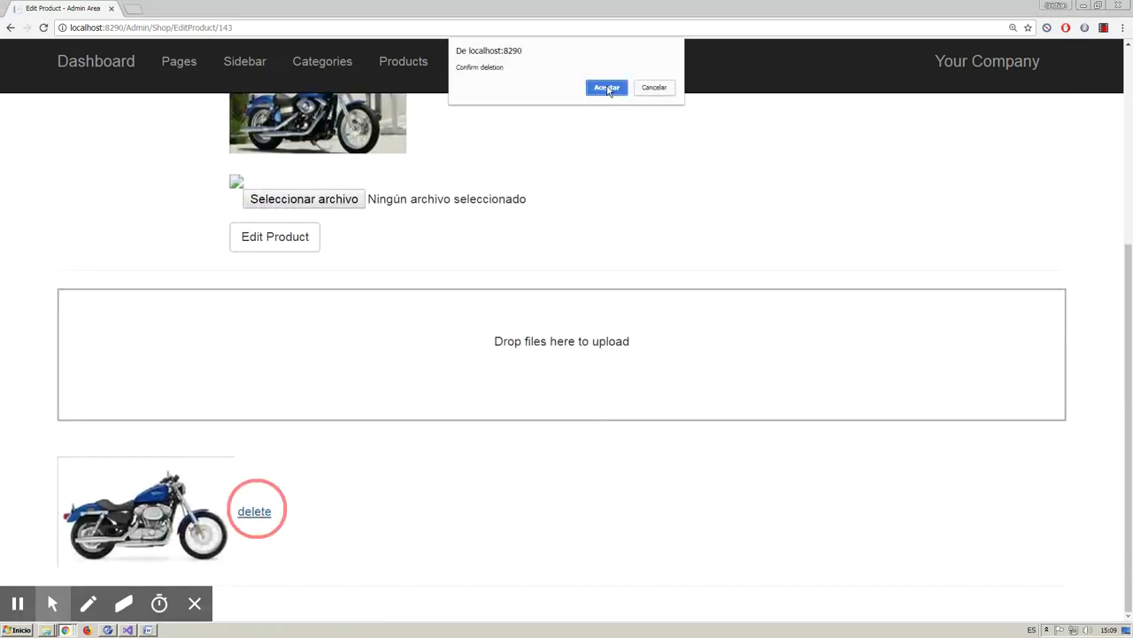
{"action": "left_click", "coordinate": [606, 88]}
{"action": "left_click", "coordinate": [561, 468]}
{"action": "left_click", "coordinate": [459, 181]}
{"action": "double_click", "coordinate": [460, 181]}
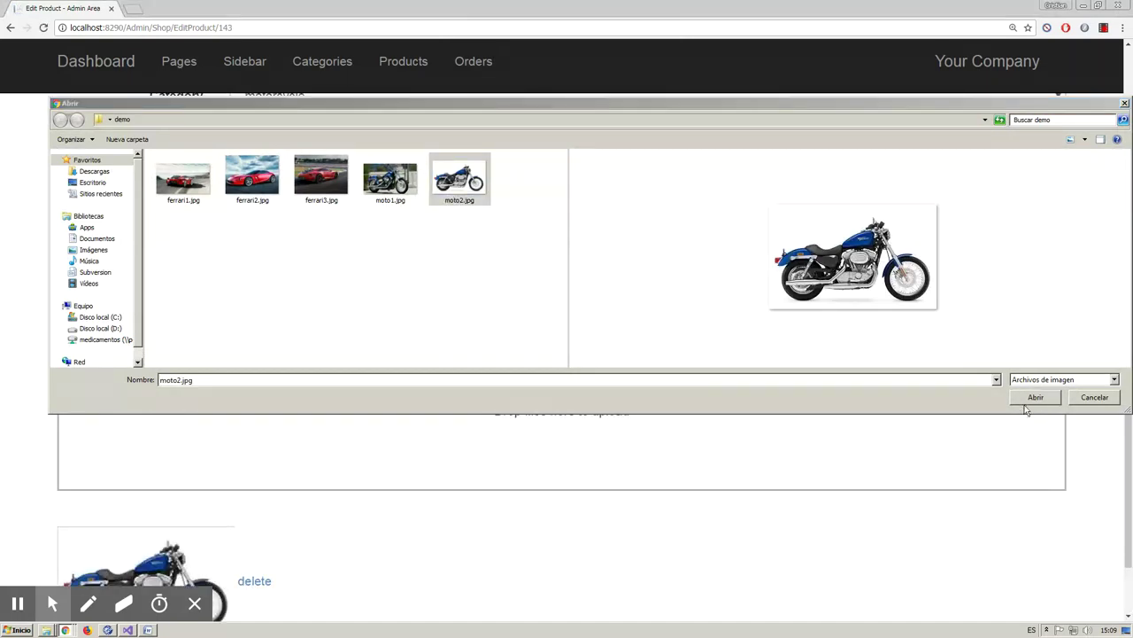
{"action": "scroll", "coordinate": [422, 486], "scroll_direction": "down", "scroll_amount": 1}
{"action": "scroll", "coordinate": [423, 486], "scroll_direction": "up", "scroll_amount": 4}
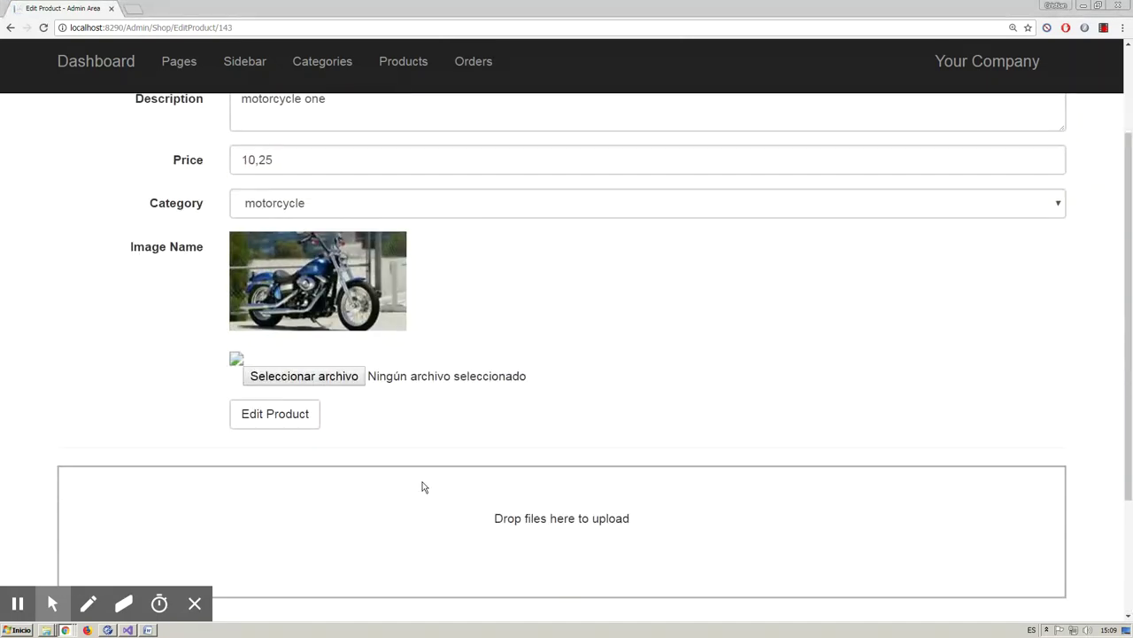
- Reopen motorcycle one's edit page to check its gallery
{"action": "left_click", "coordinate": [126, 147]}
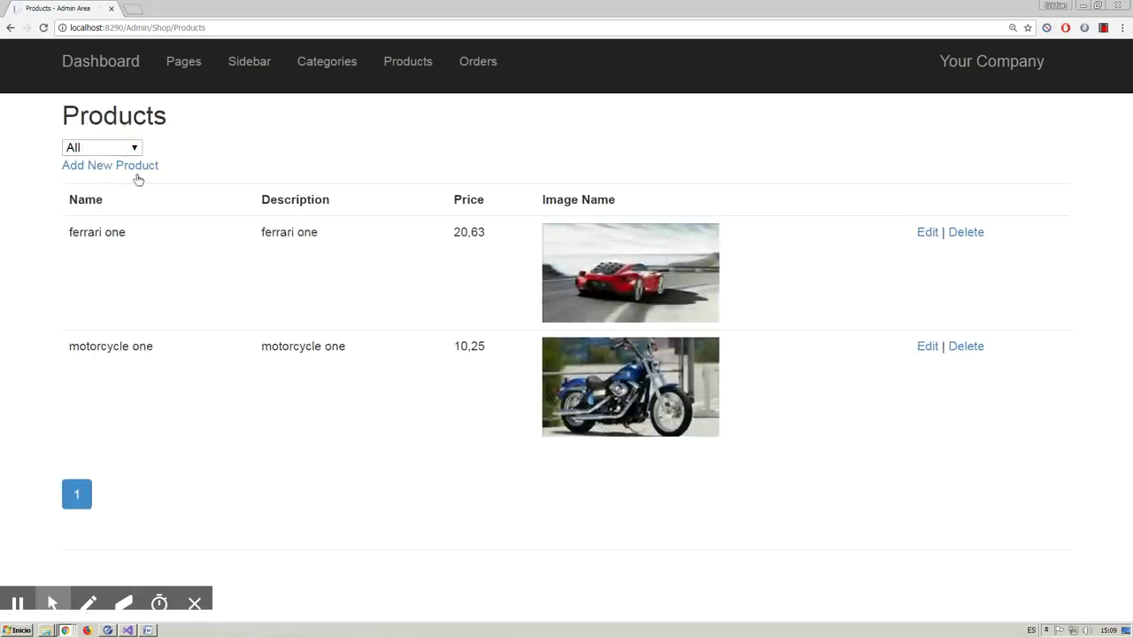
{"action": "left_click", "coordinate": [927, 347]}
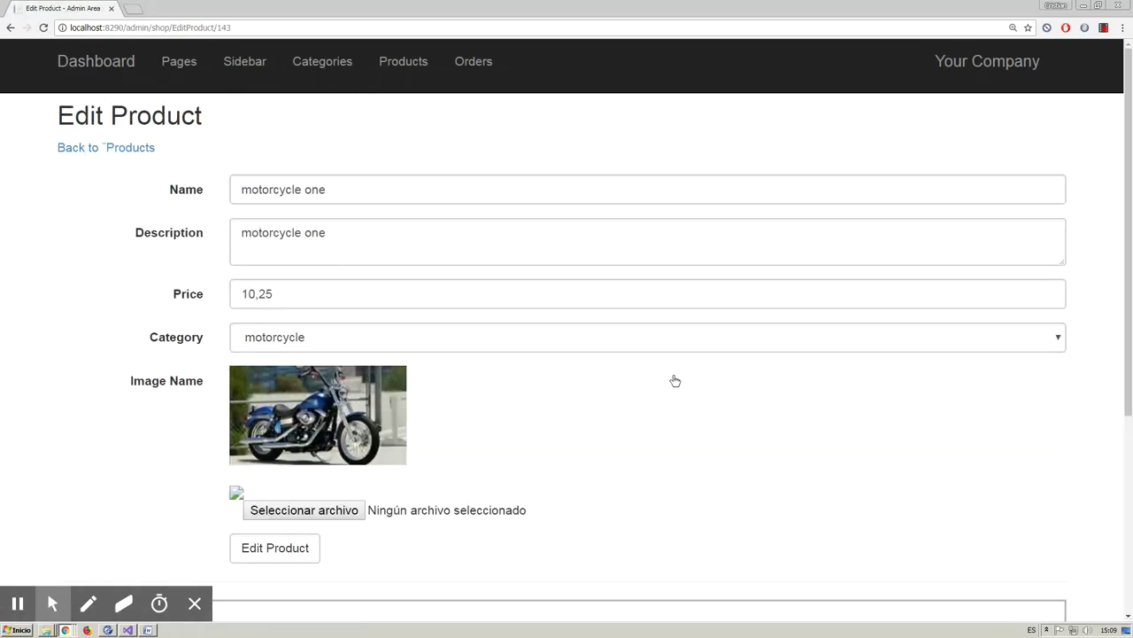
{"action": "scroll", "coordinate": [463, 372], "scroll_direction": "down", "scroll_amount": 4}
{"action": "scroll", "coordinate": [463, 372], "scroll_direction": "up", "scroll_amount": 4}
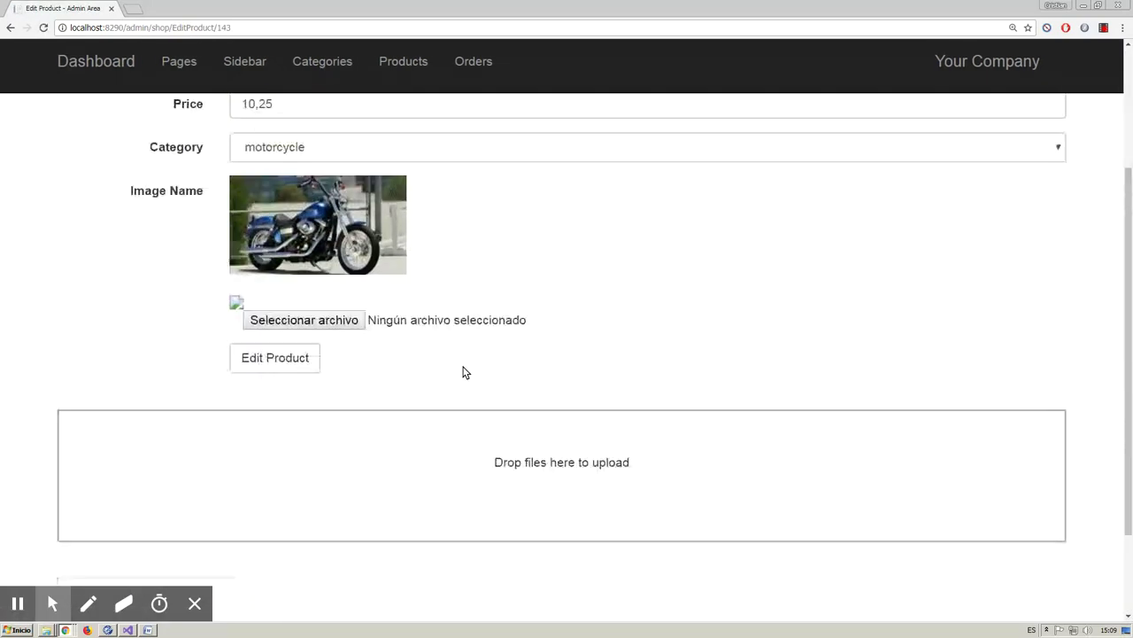
- Check the Orders page's payment type and state filters and username search, finding no orders
{"action": "left_click", "coordinate": [479, 67]}
{"action": "left_click", "coordinate": [645, 150]}
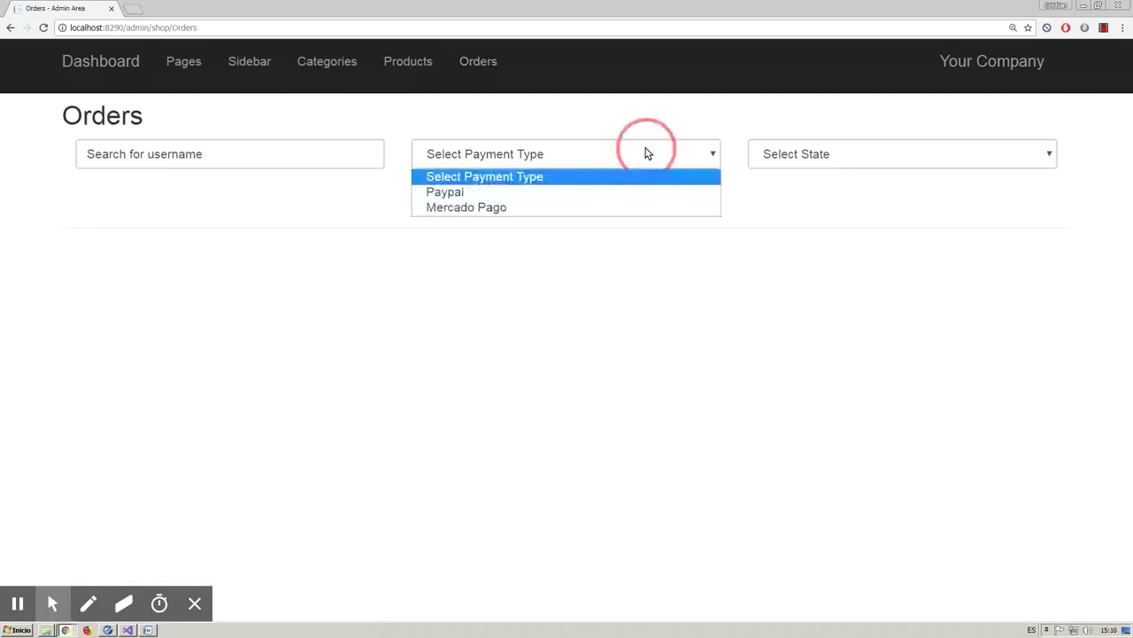
{"action": "left_click", "coordinate": [791, 154]}
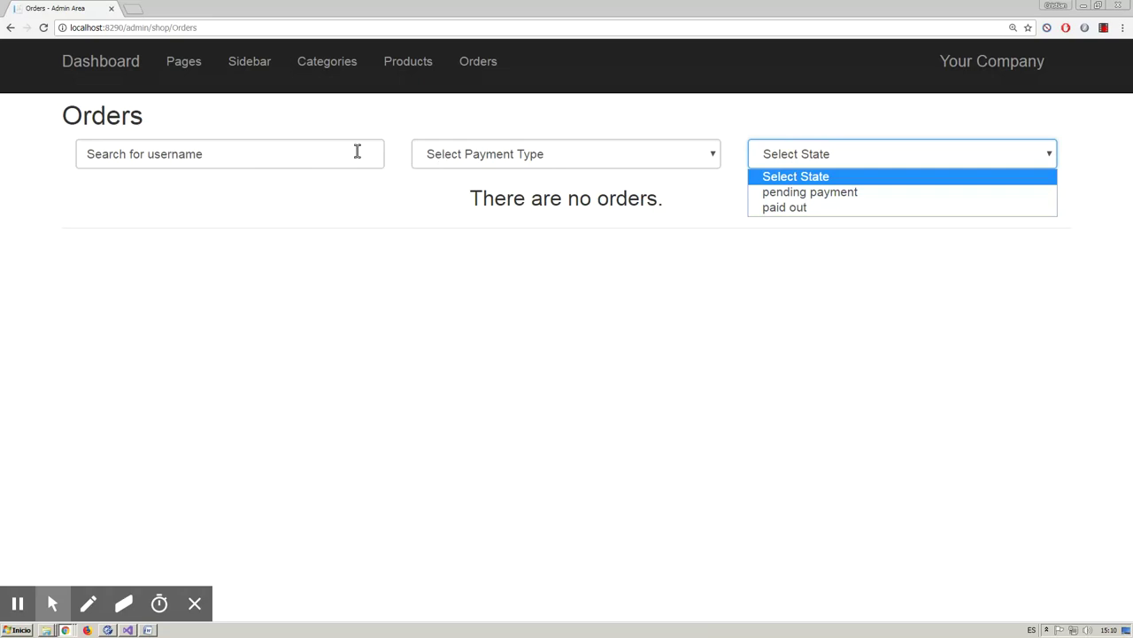
{"action": "left_click", "coordinate": [222, 152]}
{"action": "left_click_drag", "start_coordinate": [222, 152], "coordinate": [76, 159]}
{"action": "left_click", "coordinate": [375, 207]}
{"action": "left_click", "coordinate": [193, 64]}
- Replace the Home page body 'Welcome !' with 'Welcome your page!!!' and save
{"action": "left_click", "coordinate": [666, 215]}
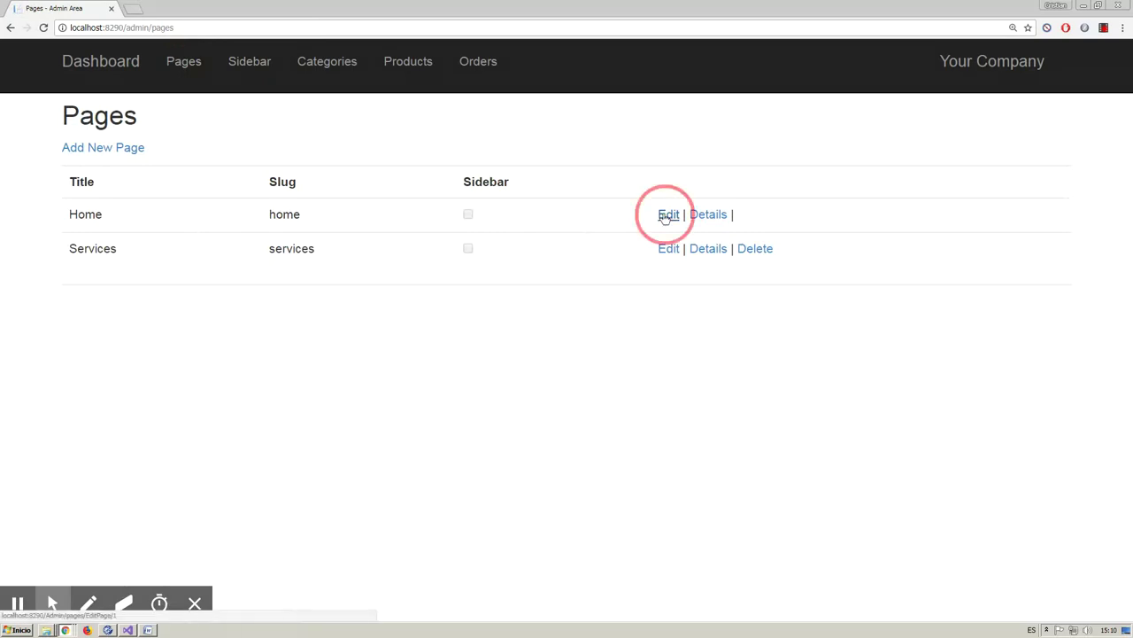
{"action": "left_click_drag", "start_coordinate": [312, 355], "coordinate": [247, 356]}
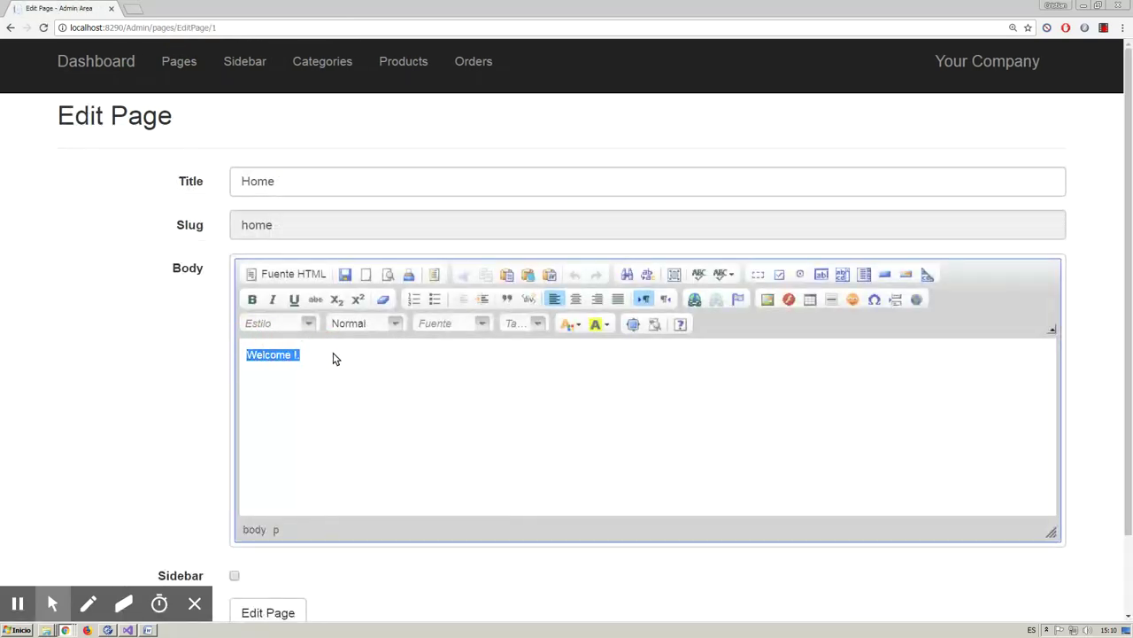
{"action": "key", "text": "Delete"}
{"action": "scroll", "coordinate": [334, 358], "scroll_direction": "down", "scroll_amount": 2}
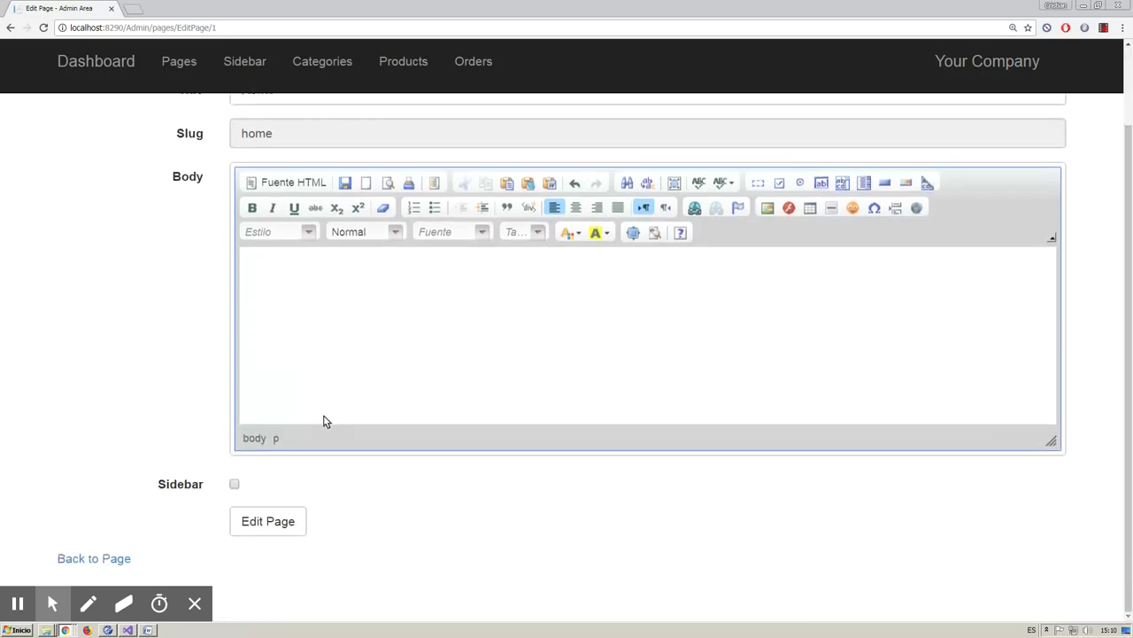
{"action": "left_click", "coordinate": [293, 524]}
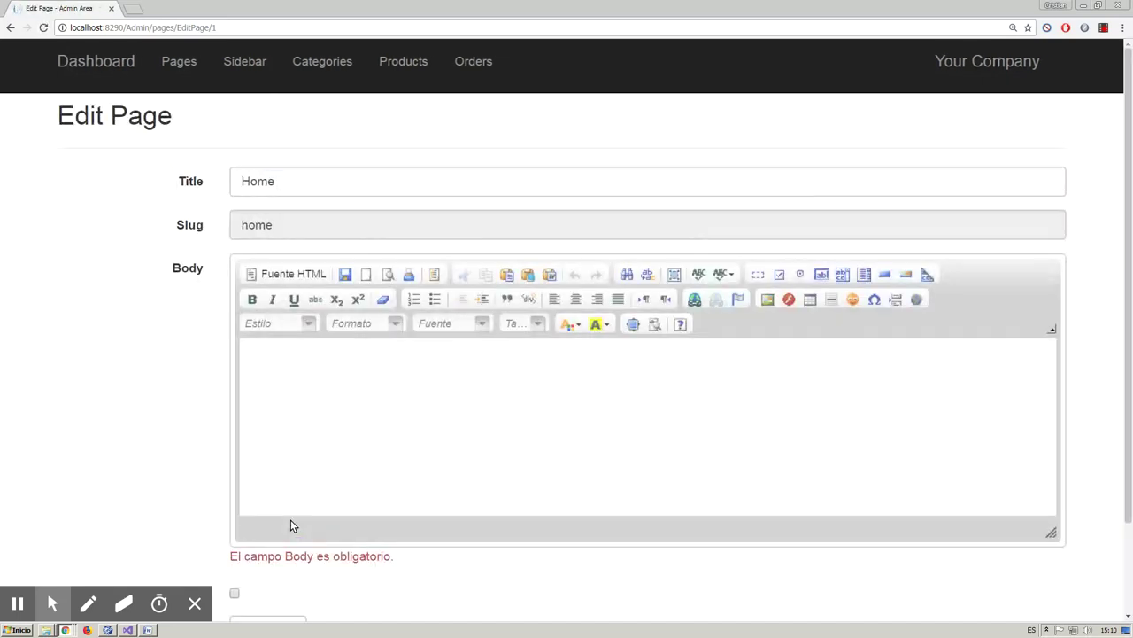
{"action": "left_click", "coordinate": [306, 372]}
{"action": "type", "text": "Welcome your page!!!"}
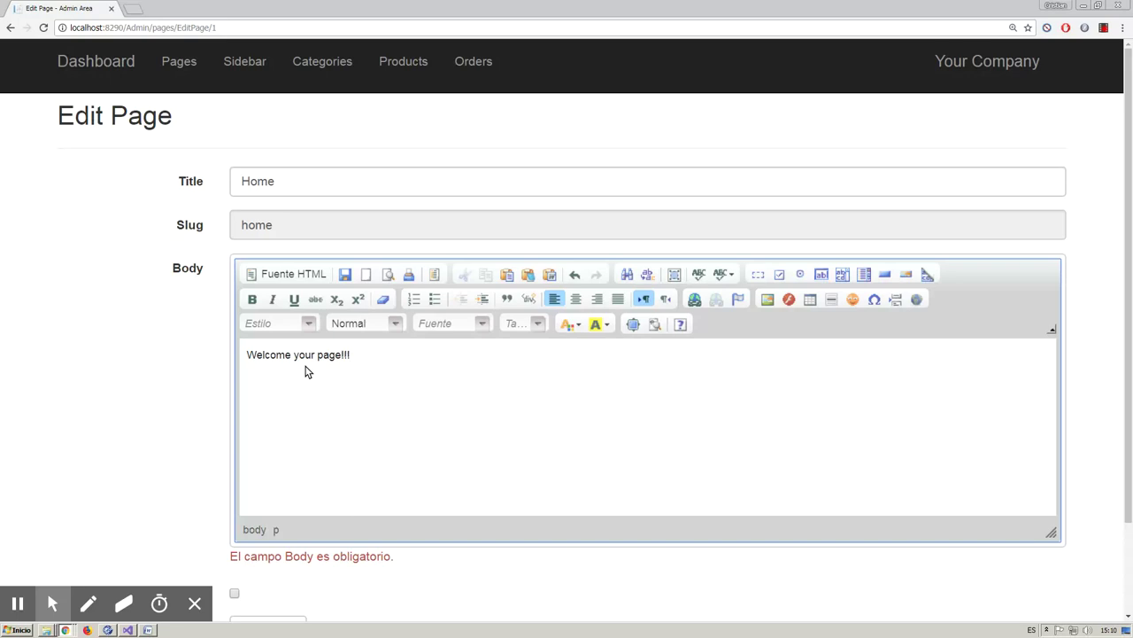
{"action": "scroll", "coordinate": [306, 372], "scroll_direction": "down", "scroll_amount": 3}
{"action": "left_click", "coordinate": [261, 522]}
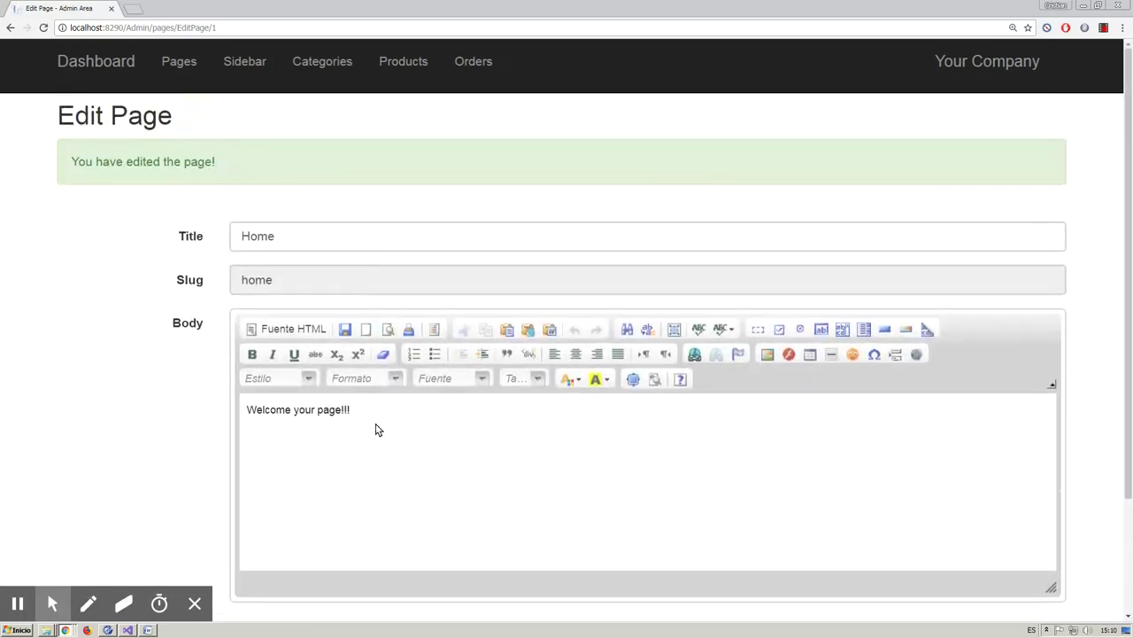
{"action": "left_click", "coordinate": [974, 65]}
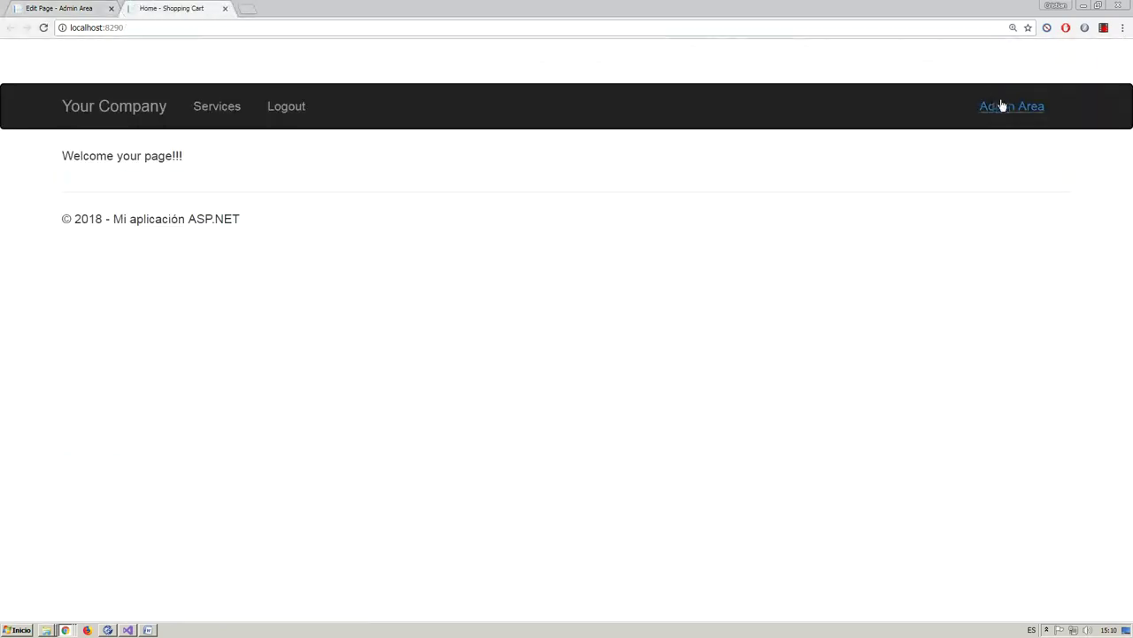
- Log out of the storefront and go to the account registration form
{"action": "left_click", "coordinate": [305, 115]}
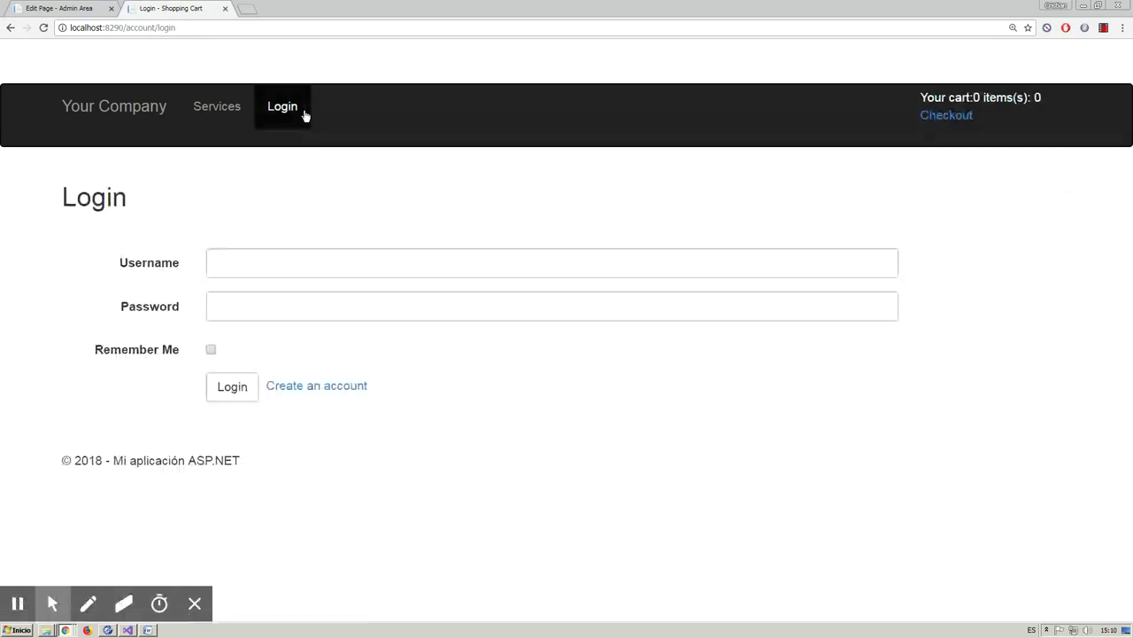
{"action": "left_click", "coordinate": [297, 262]}
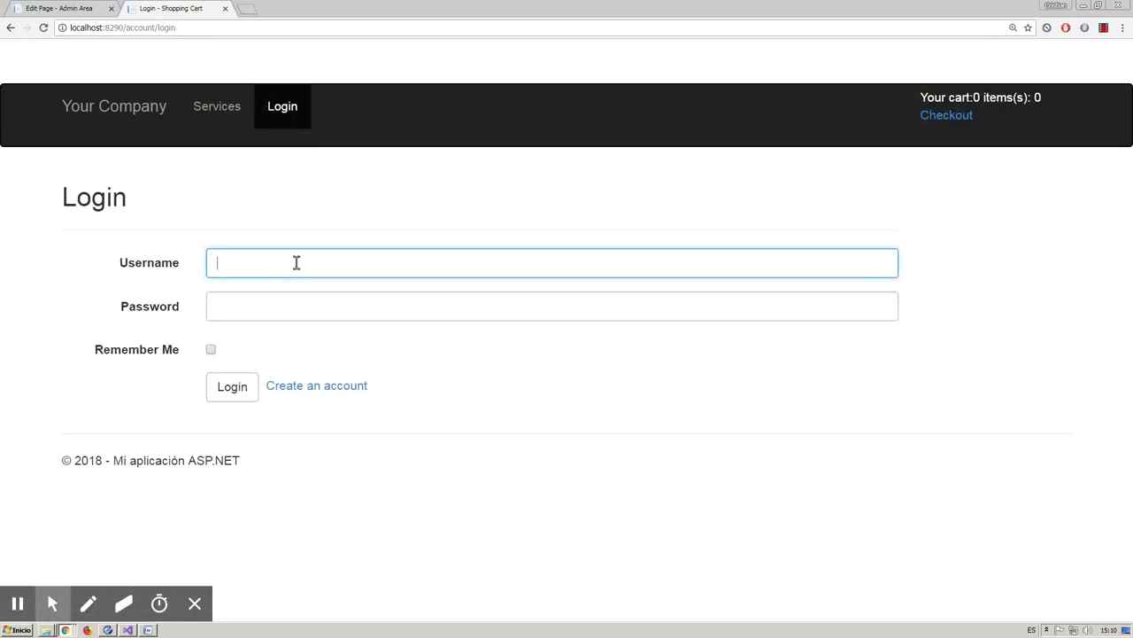
{"action": "left_click", "coordinate": [324, 384]}
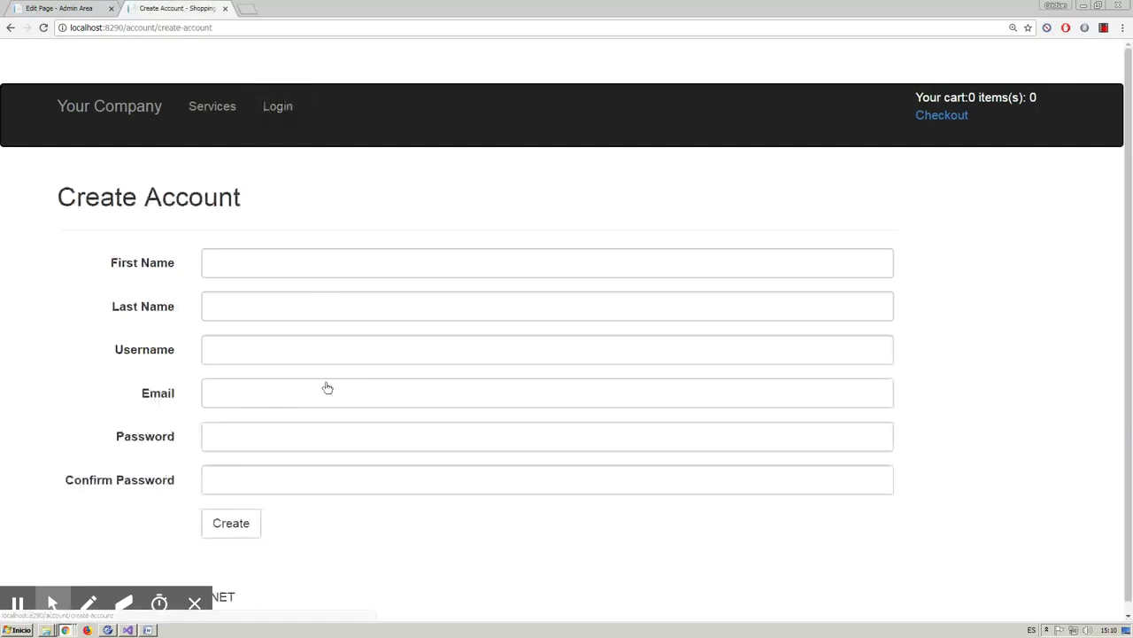
- Fill in the first name, last name, username and e-mail on the Create Account form
{"action": "left_click", "coordinate": [268, 255]}
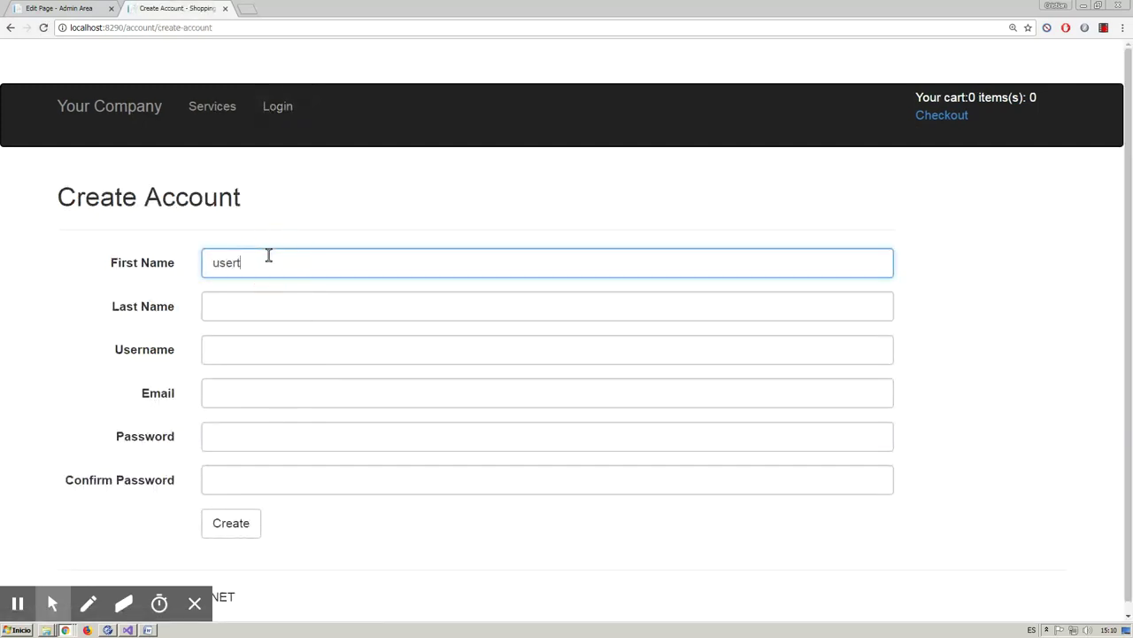
{"action": "type", "text": "user1 t"}
{"action": "key", "text": "BackSpace"}
{"action": "key", "text": "BackSpace"}
{"action": "key", "text": "Tab"}
{"action": "type", "text": "t"}
{"action": "key", "text": "Tab"}
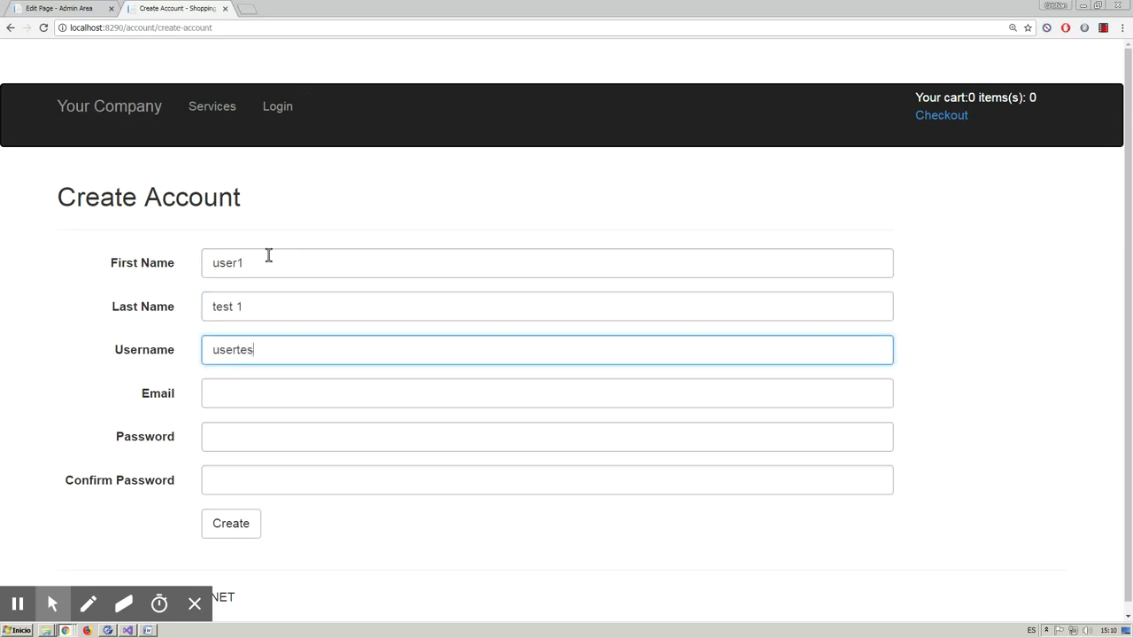
{"action": "left_click", "coordinate": [241, 398]}
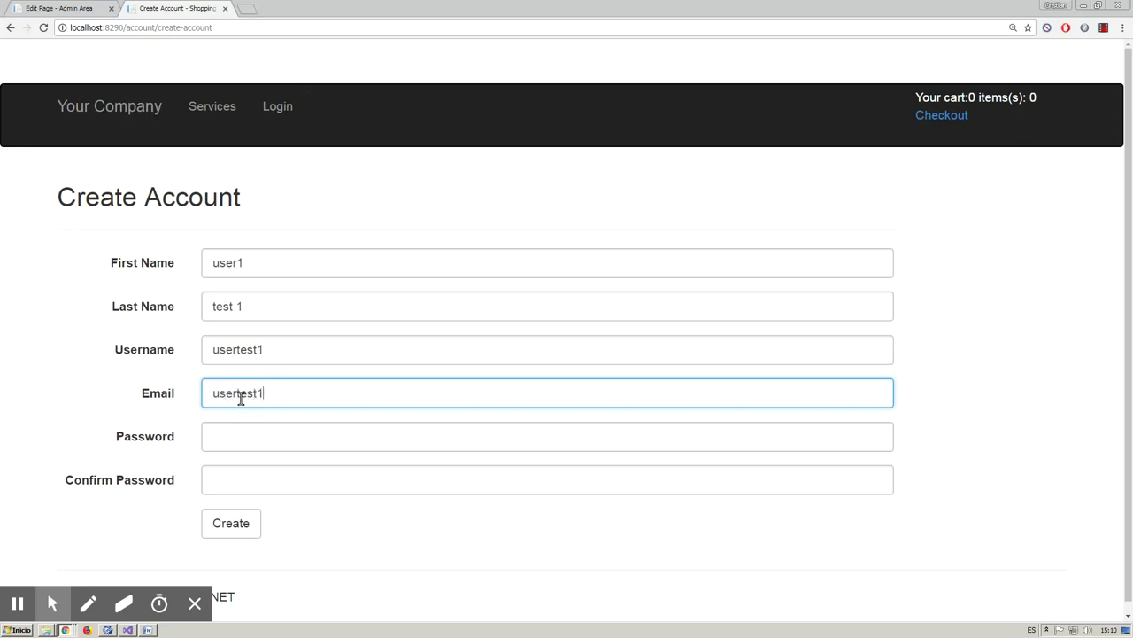
{"action": "left_click", "coordinate": [245, 523]}
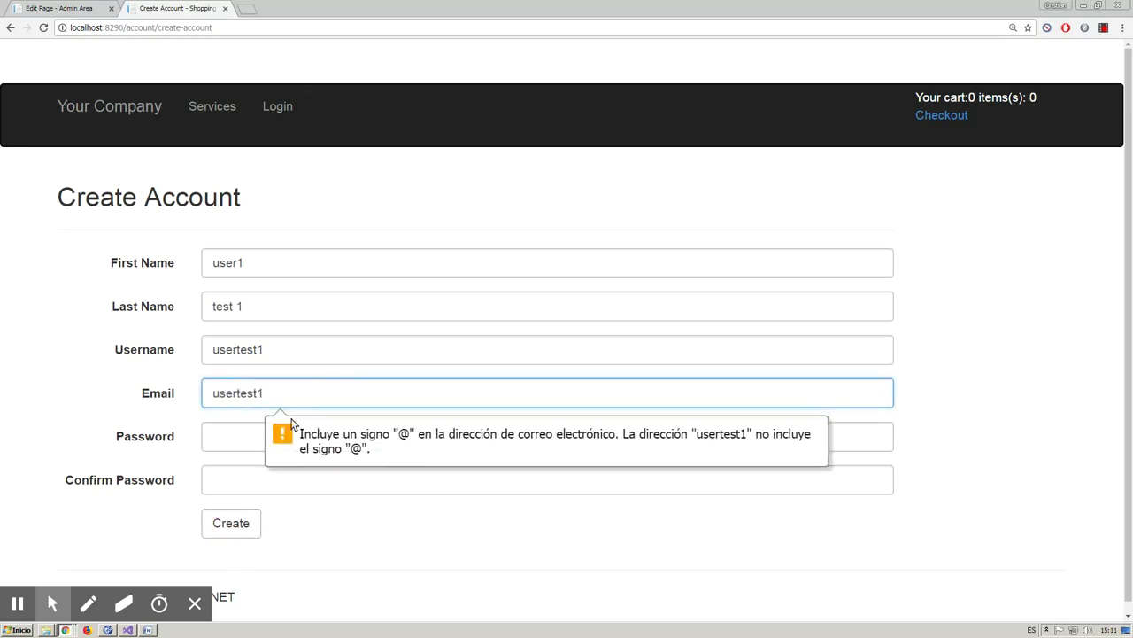
- Complete the e-mail address, enter and confirm the password, and submit the registration
{"action": "left_click", "coordinate": [289, 393]}
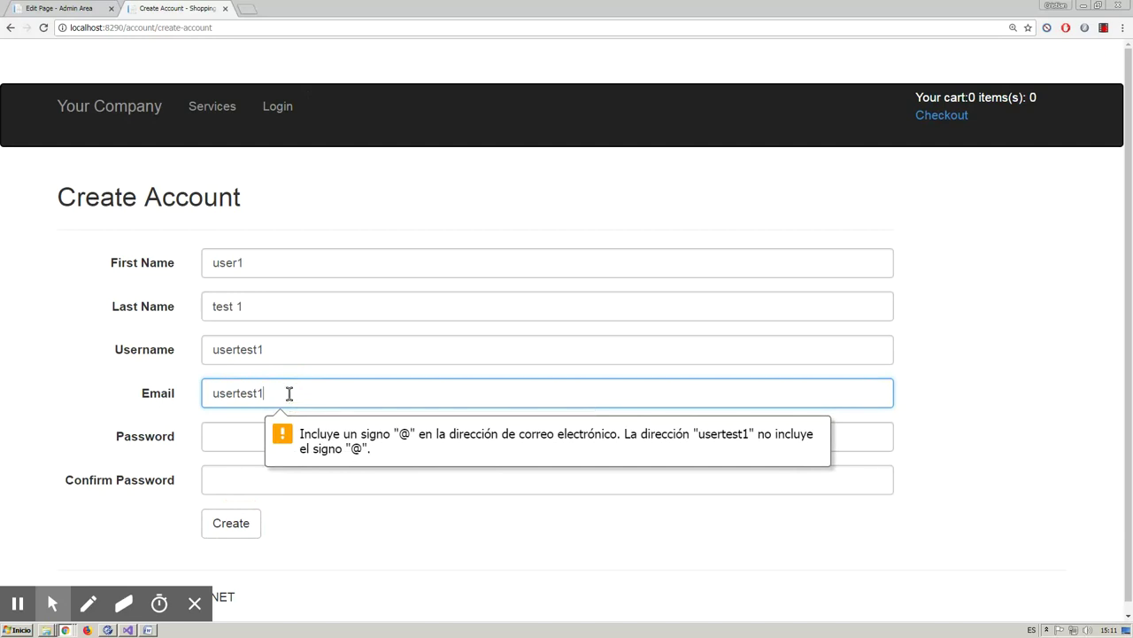
{"action": "type", "text": "@gmail.com"}
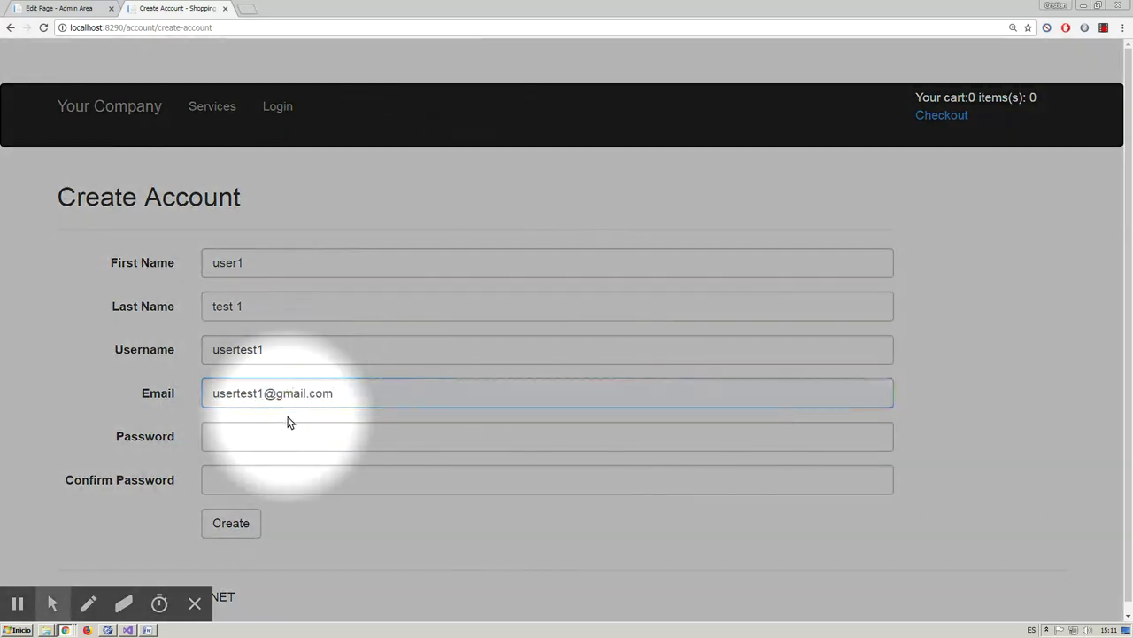
{"action": "left_click", "coordinate": [286, 427]}
{"action": "left_click", "coordinate": [244, 523]}
{"action": "left_click", "coordinate": [261, 433]}
{"action": "type", "text": "123456"}
{"action": "key", "text": "Tab"}
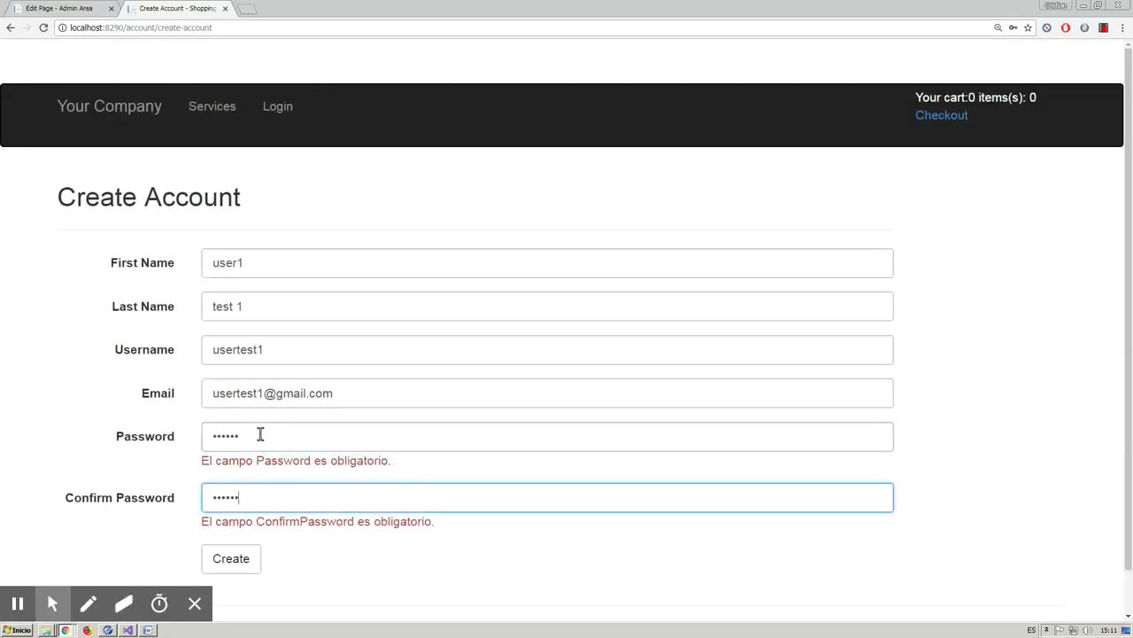
{"action": "type", "text": "123456"}
{"action": "scroll", "coordinate": [262, 435], "scroll_direction": "down", "scroll_amount": 1}
{"action": "left_click", "coordinate": [231, 521]}
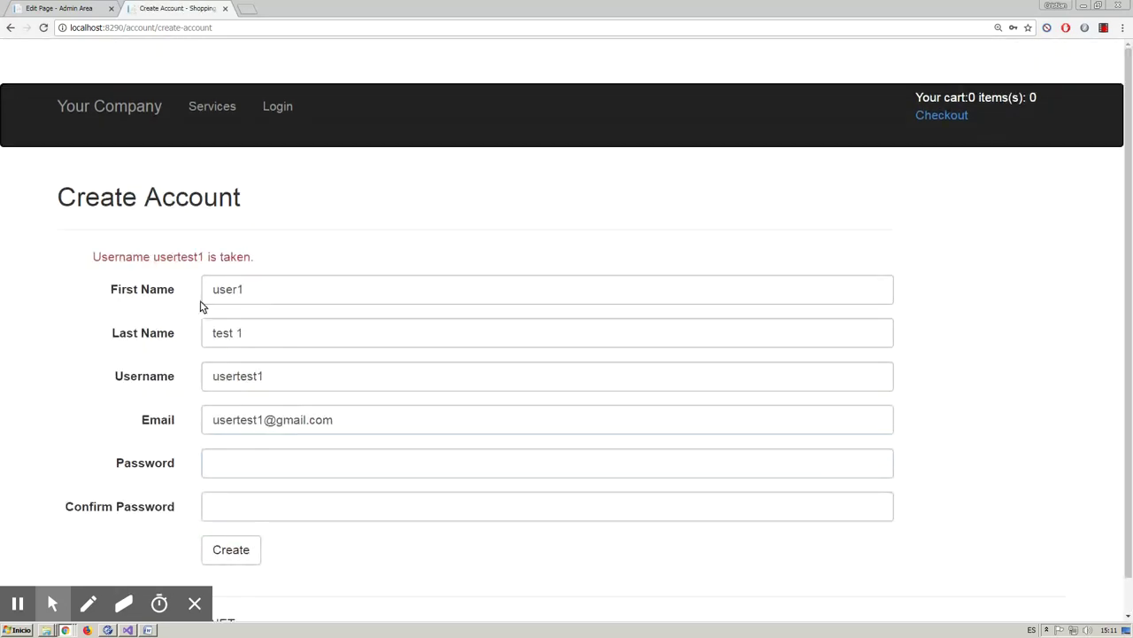
- Change the username's trailing 1 to 5 and update the first and last names
{"action": "left_click", "coordinate": [267, 375]}
{"action": "left_click_drag", "start_coordinate": [259, 375], "coordinate": [291, 378]}
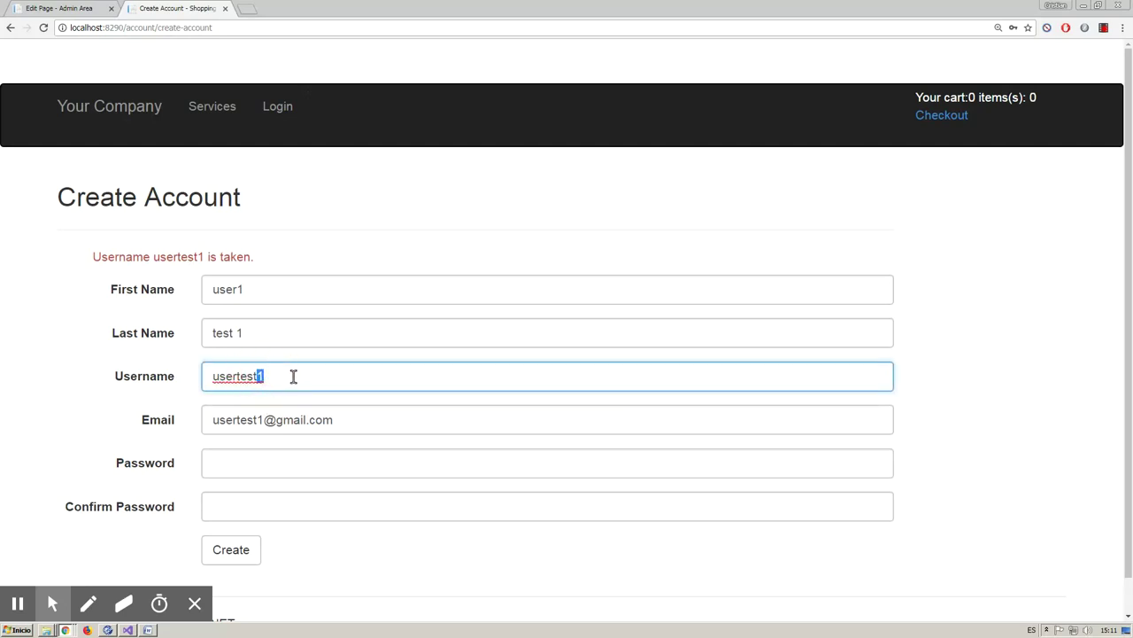
{"action": "type", "text": "5"}
{"action": "left_click", "coordinate": [247, 289]}
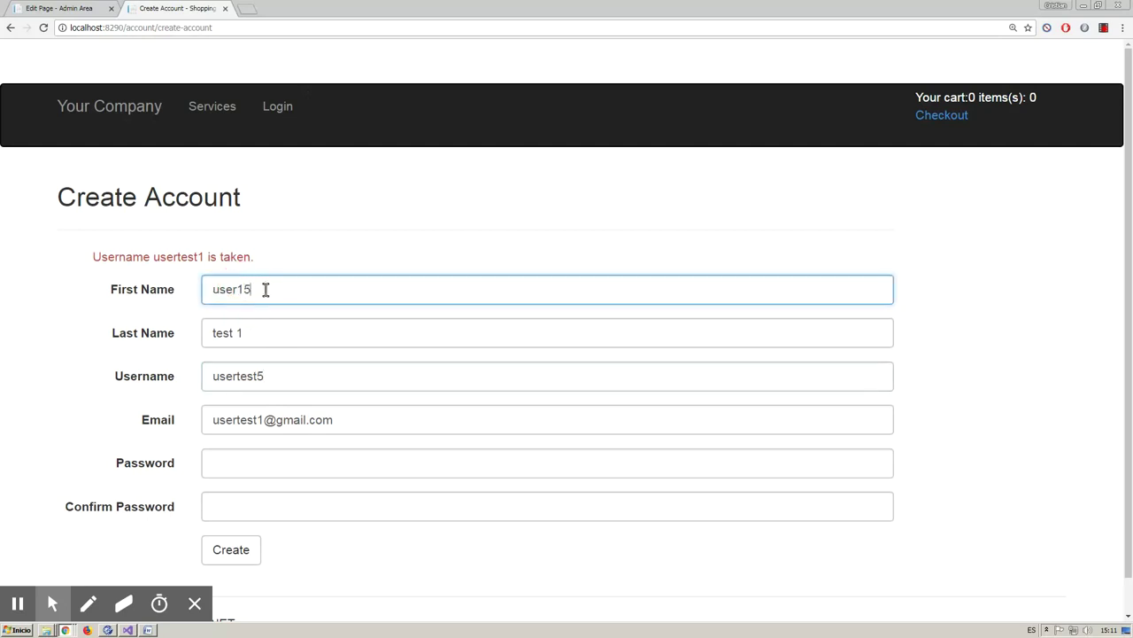
{"action": "left_click", "coordinate": [258, 340]}
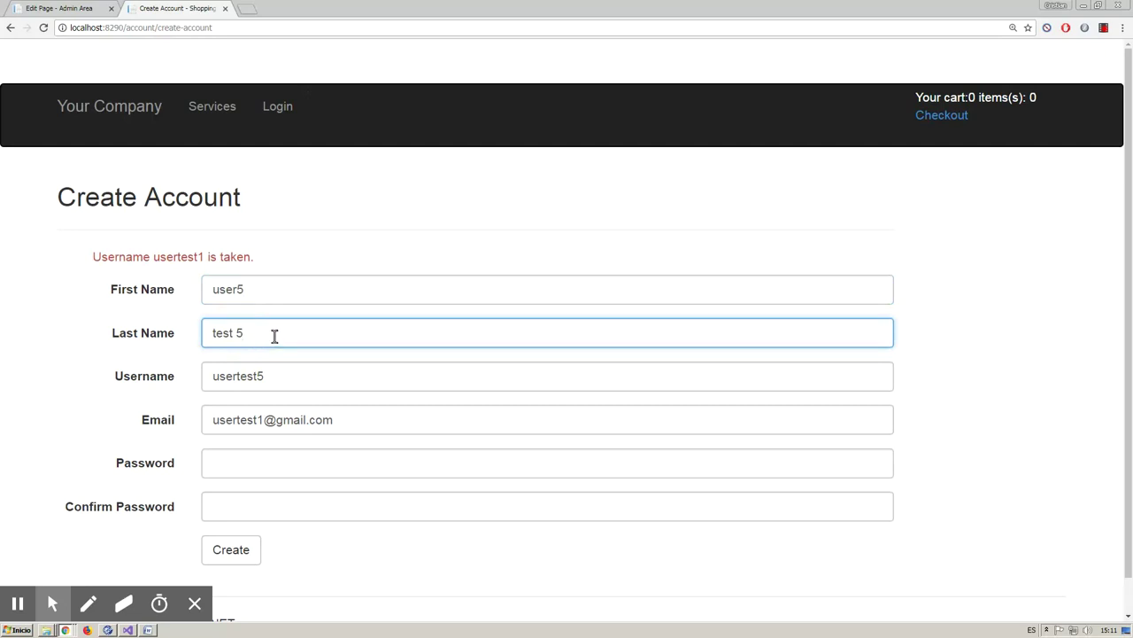
- Change the e-mail's digit to 5, re-enter both passwords, and create the account
{"action": "left_click", "coordinate": [267, 423]}
{"action": "key", "text": "BackSpace"}
{"action": "type", "text": "5"}
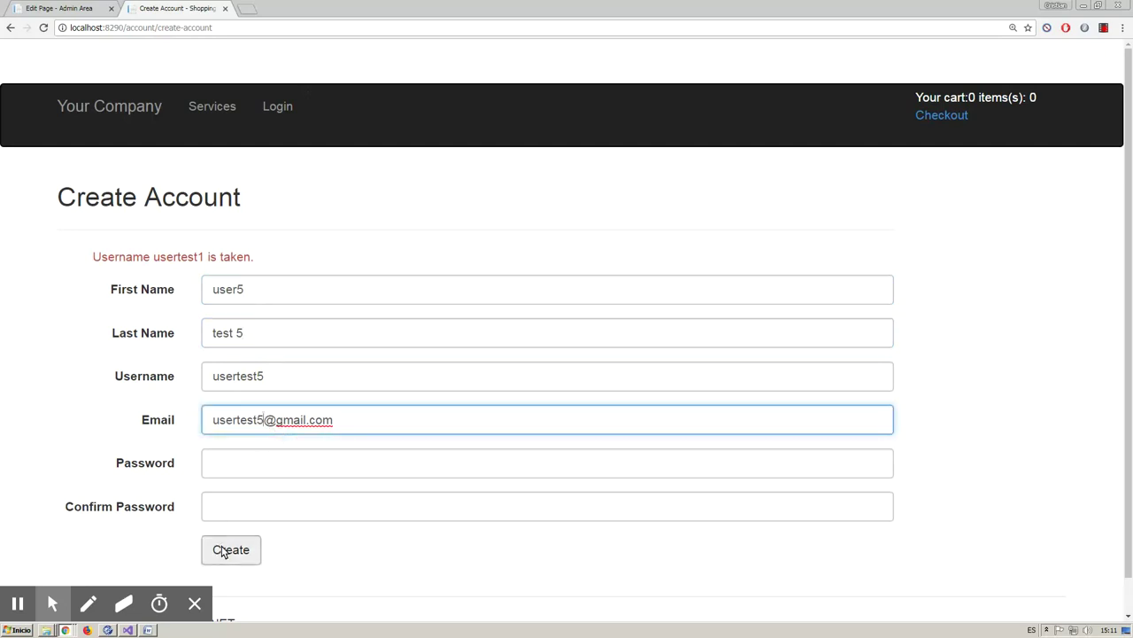
{"action": "left_click", "coordinate": [234, 463]}
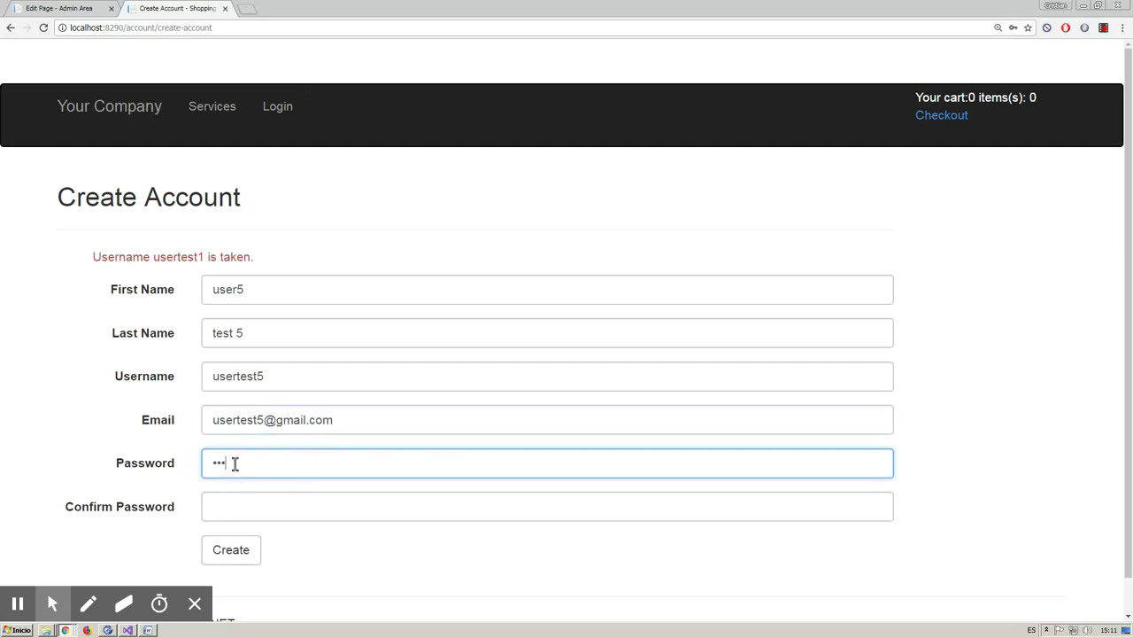
{"action": "key", "text": "Tab"}
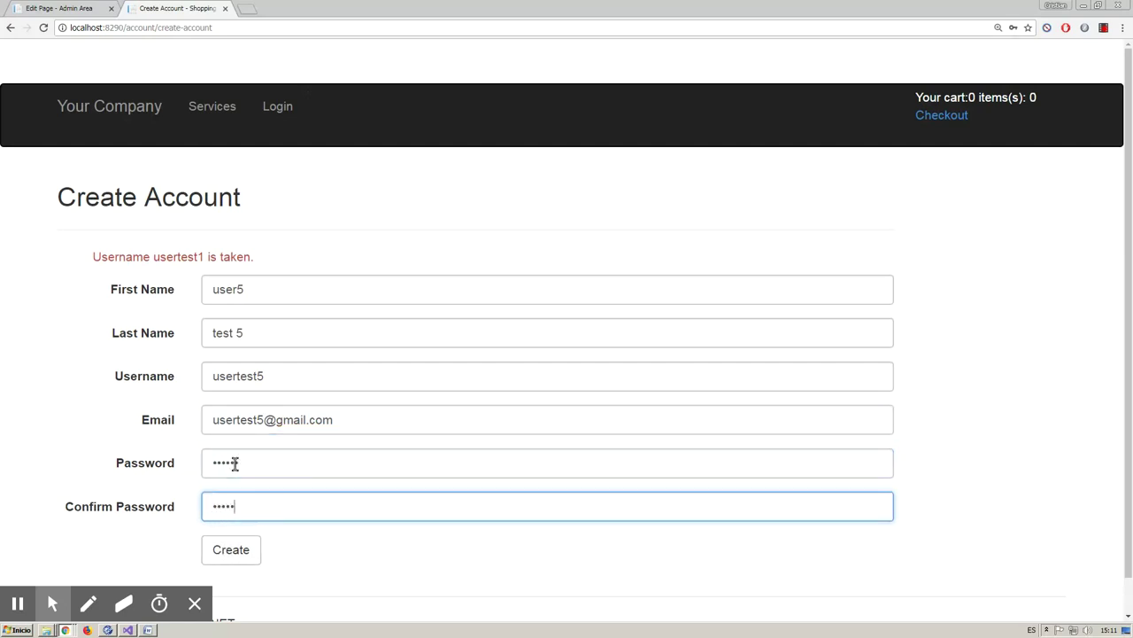
{"action": "left_click", "coordinate": [230, 548]}
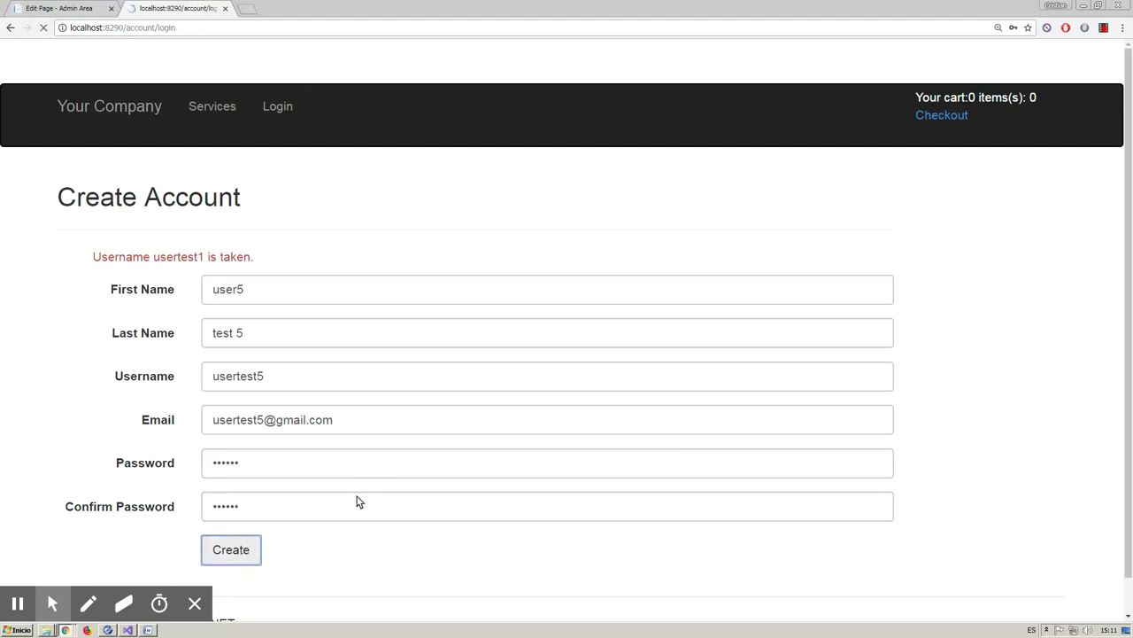
{"action": "left_click", "coordinate": [262, 317]}
- Log in with the new account's username and password, then open its User Profile page
{"action": "type", "text": "usertest5"}
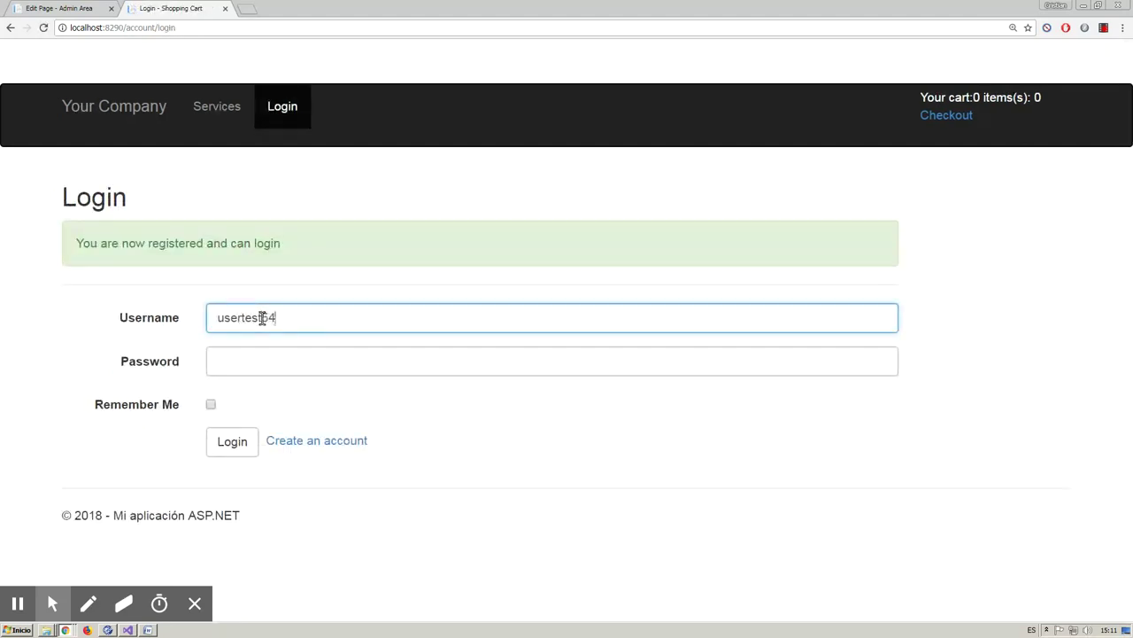
{"action": "left_click", "coordinate": [271, 367]}
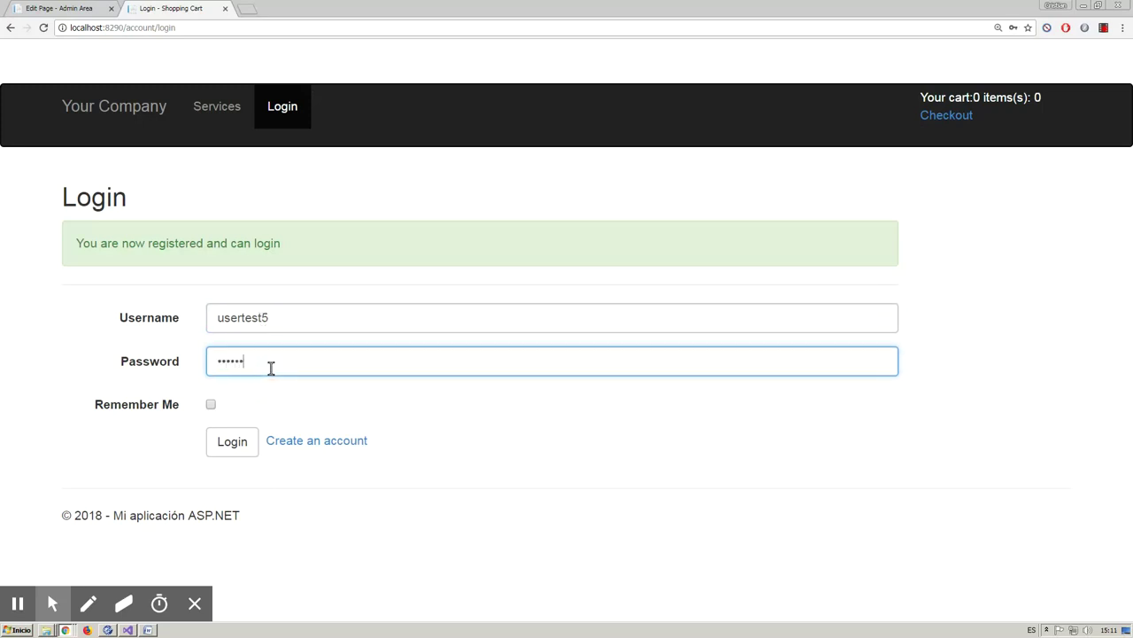
{"action": "left_click", "coordinate": [236, 440]}
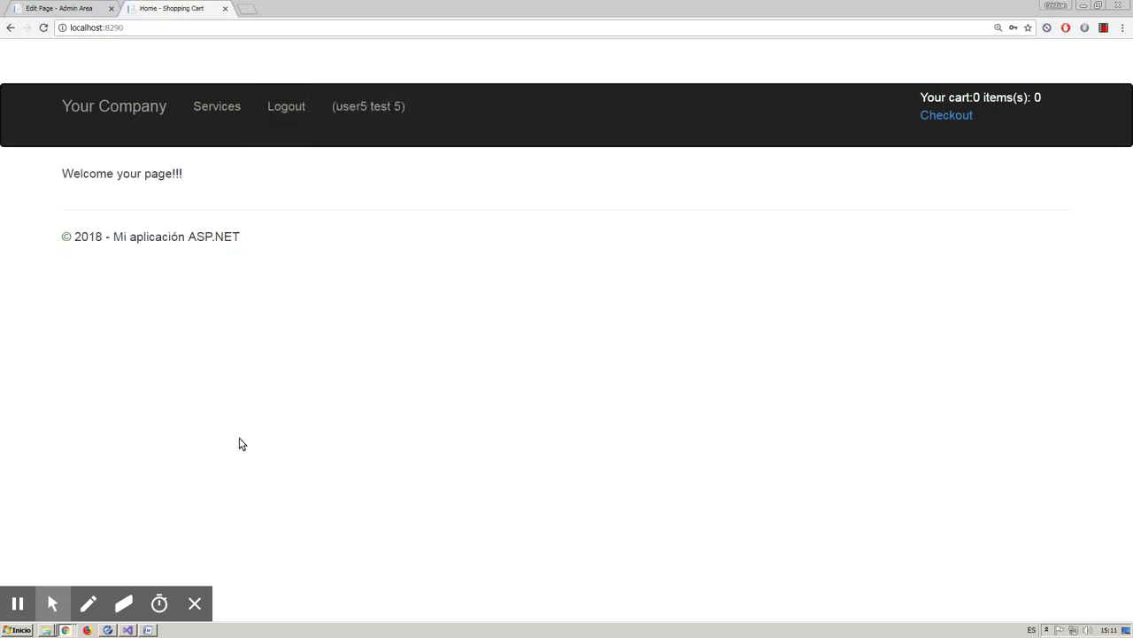
{"action": "left_click_drag", "start_coordinate": [184, 174], "coordinate": [49, 174]}
{"action": "left_click", "coordinate": [229, 180]}
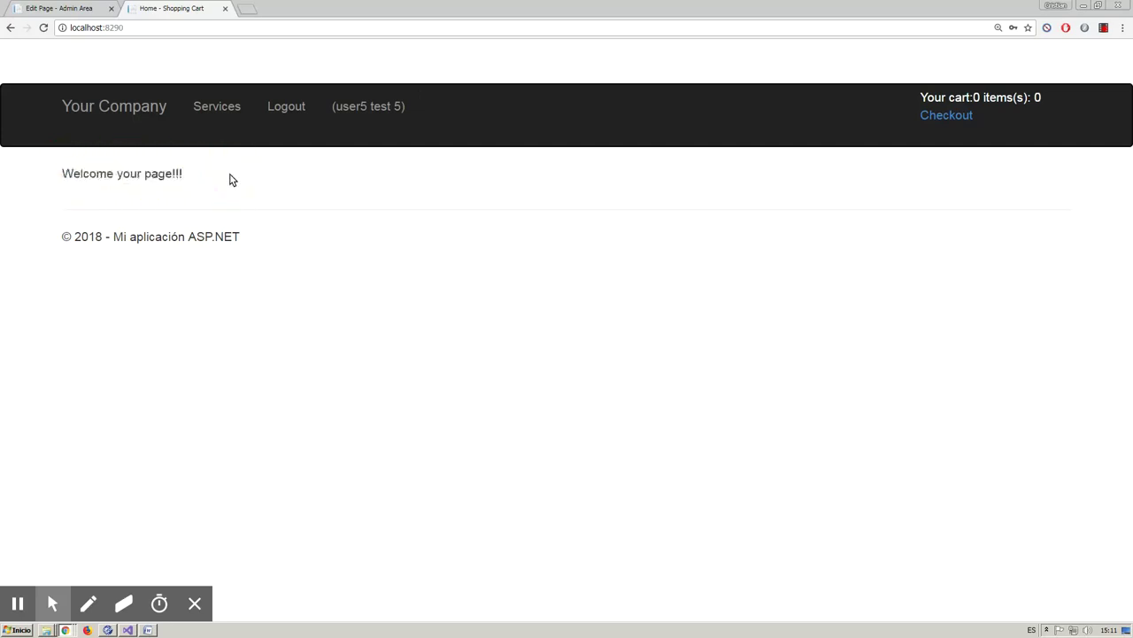
{"action": "left_click", "coordinate": [387, 111]}
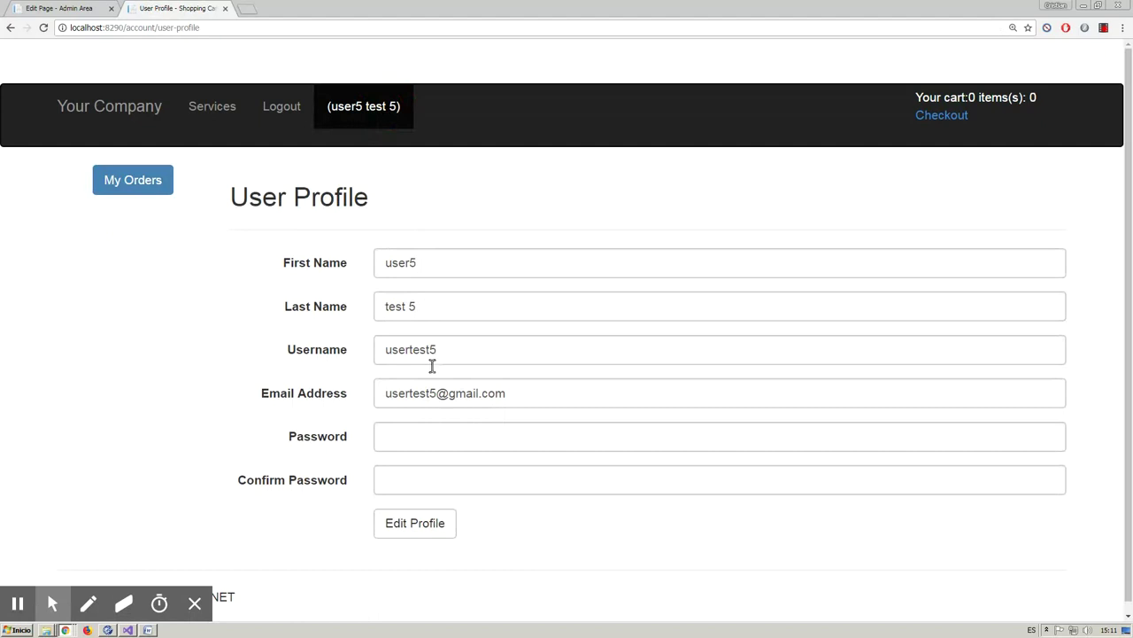
- Add ferrari one to the cart twice, try the quantity controls, then remove it
{"action": "left_click", "coordinate": [126, 179]}
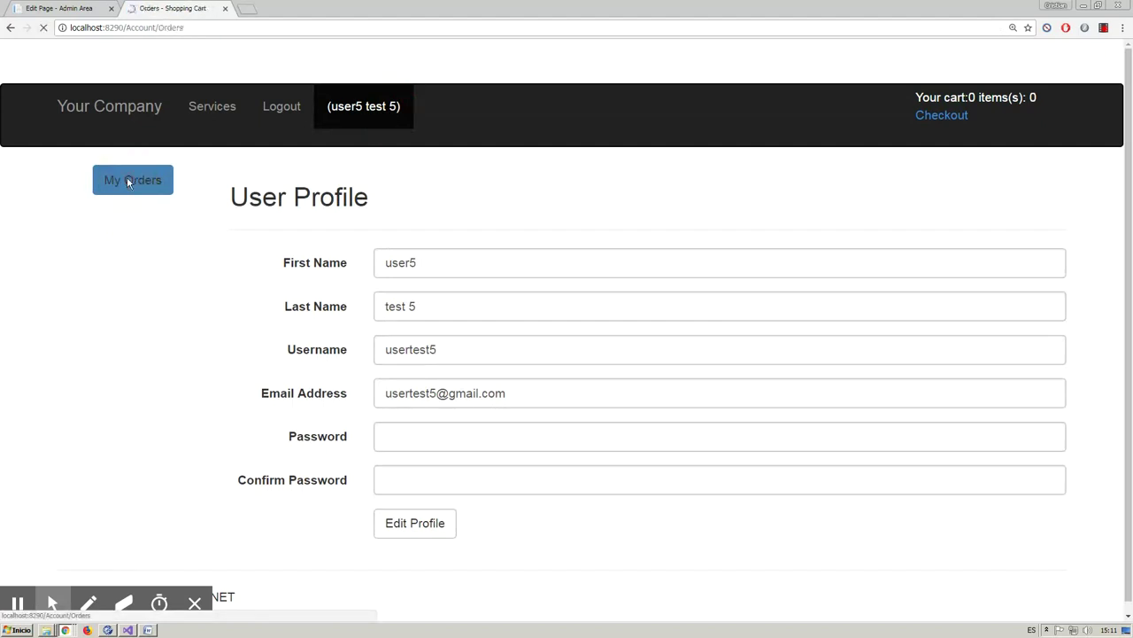
{"action": "left_click", "coordinate": [151, 268]}
{"action": "left_click", "coordinate": [410, 313]}
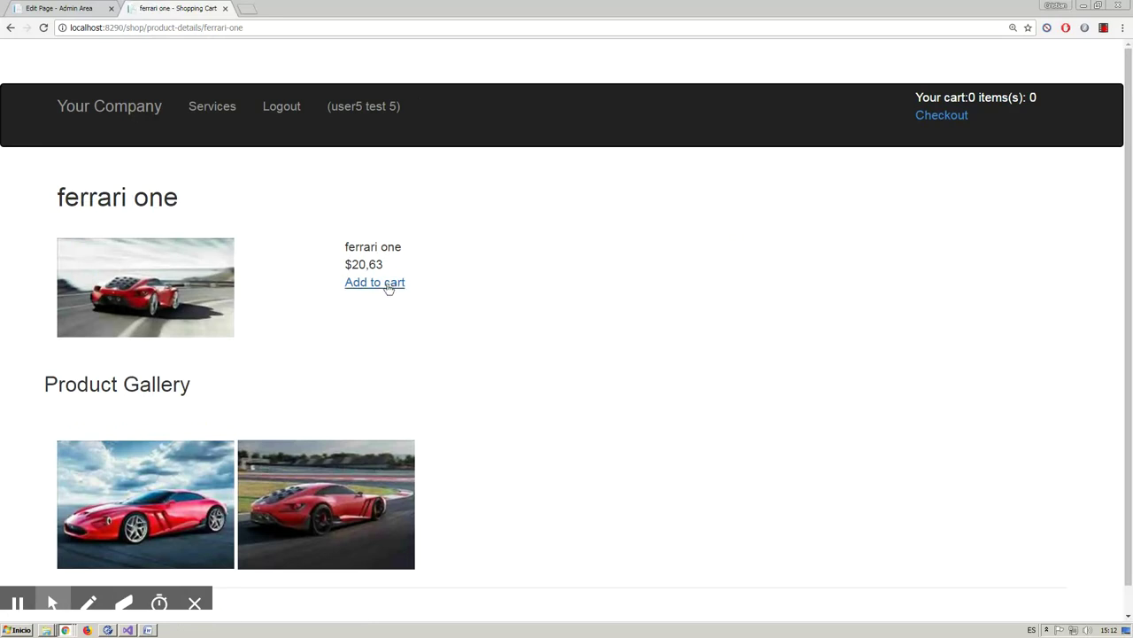
{"action": "left_click", "coordinate": [388, 284]}
{"action": "left_click", "coordinate": [388, 283]}
{"action": "left_click", "coordinate": [918, 120]}
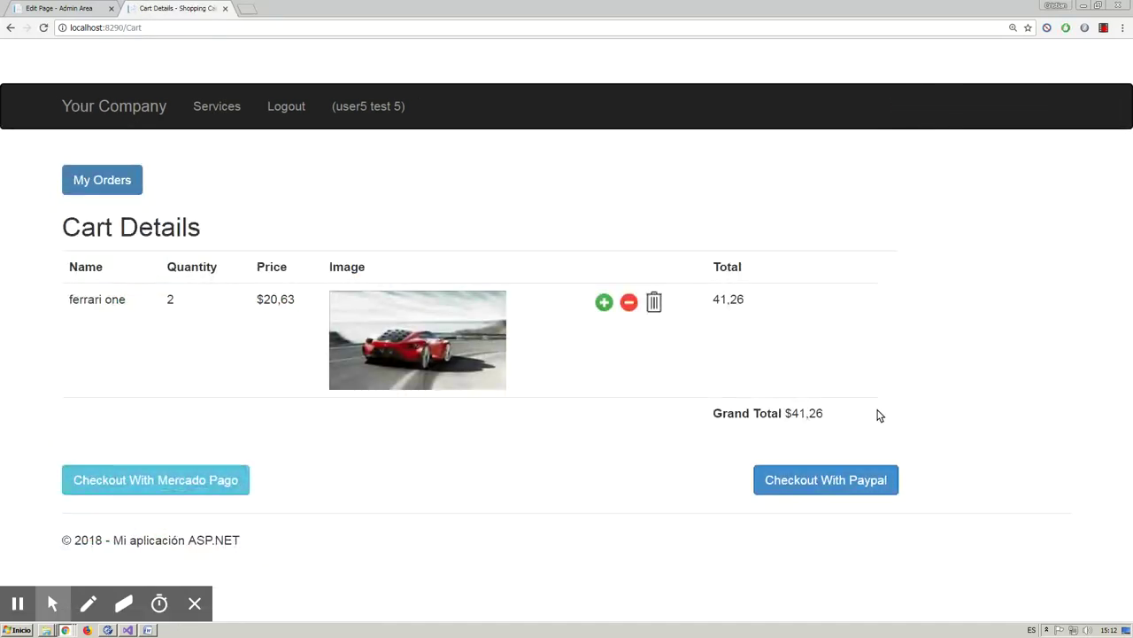
{"action": "left_click", "coordinate": [628, 302]}
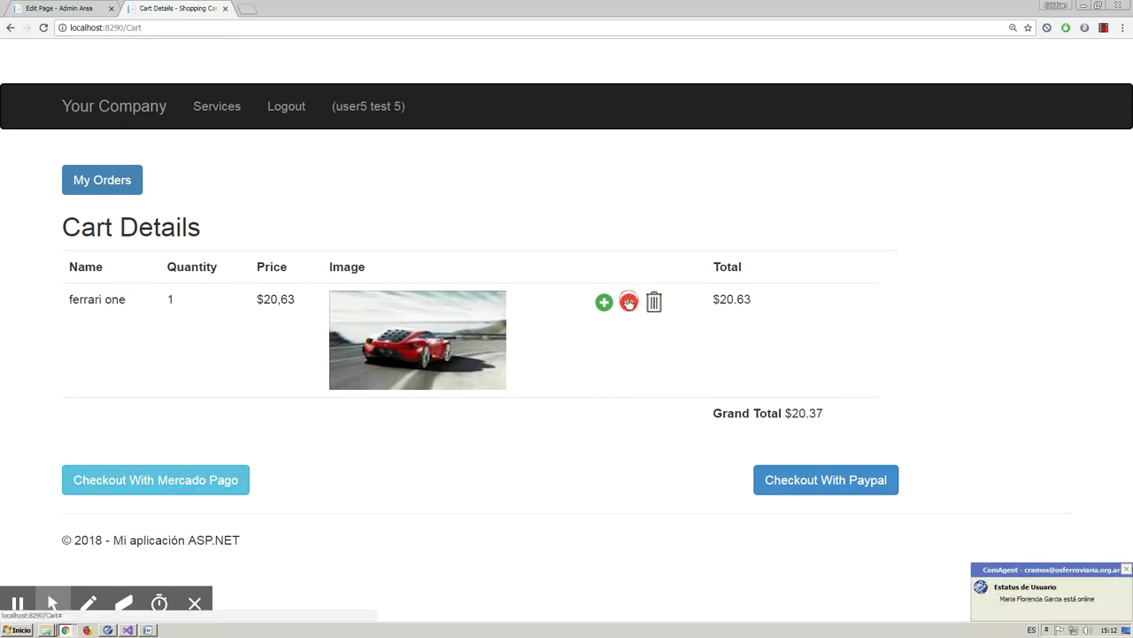
{"action": "left_click", "coordinate": [604, 302]}
{"action": "left_click", "coordinate": [604, 302]}
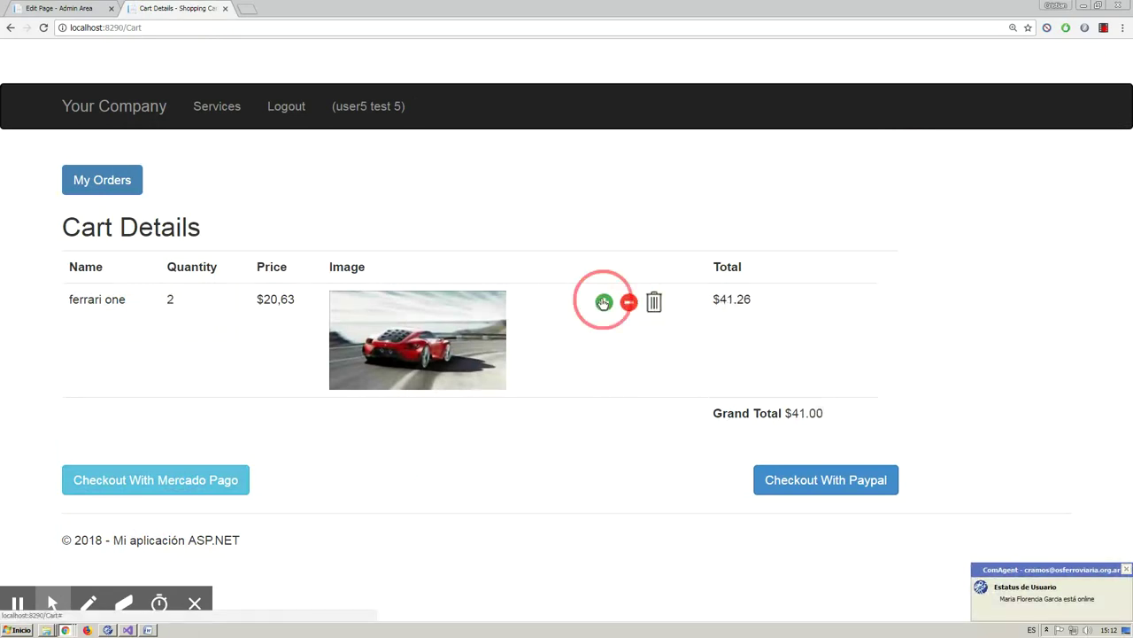
{"action": "left_click", "coordinate": [654, 302]}
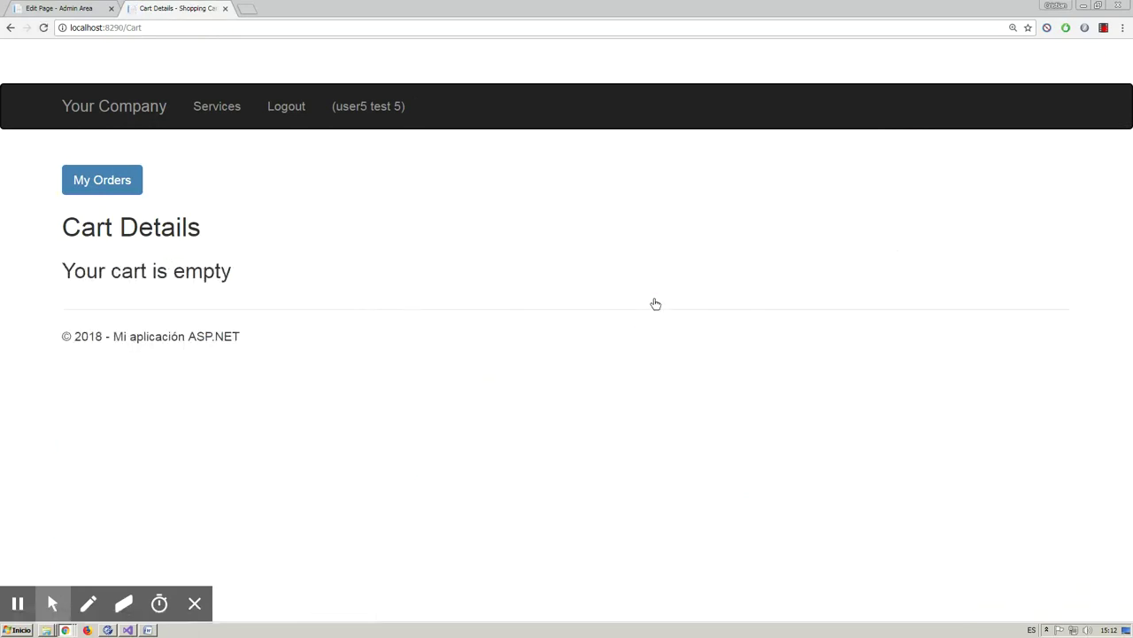
- Add a single ferrari one from the automobile category and review the cart
{"action": "left_click", "coordinate": [104, 177]}
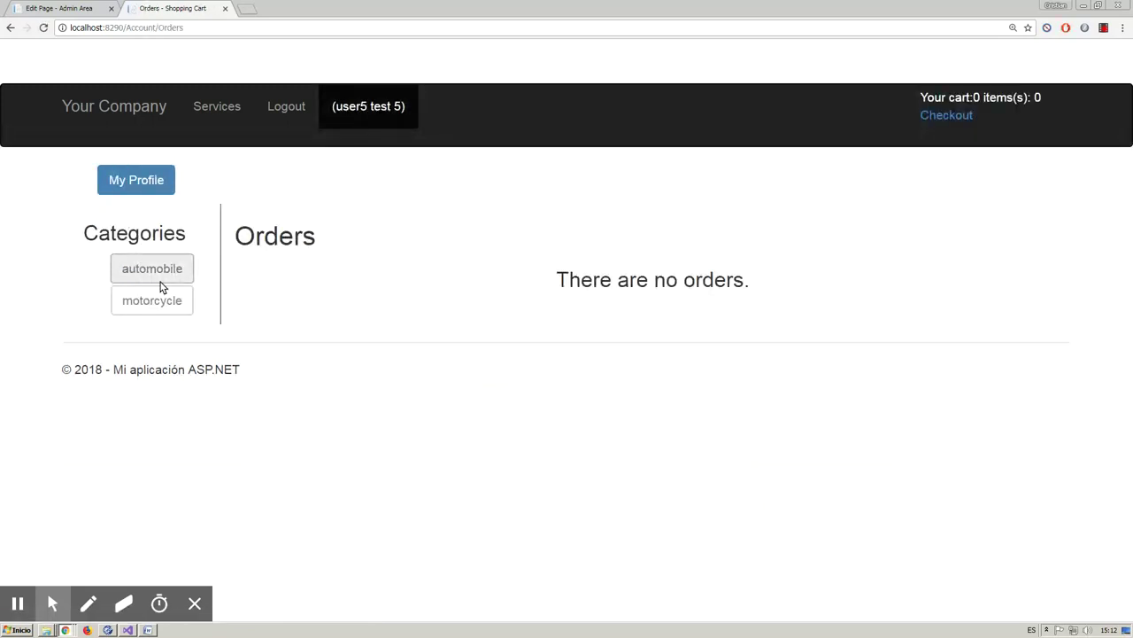
{"action": "left_click", "coordinate": [167, 271]}
{"action": "left_click", "coordinate": [485, 313]}
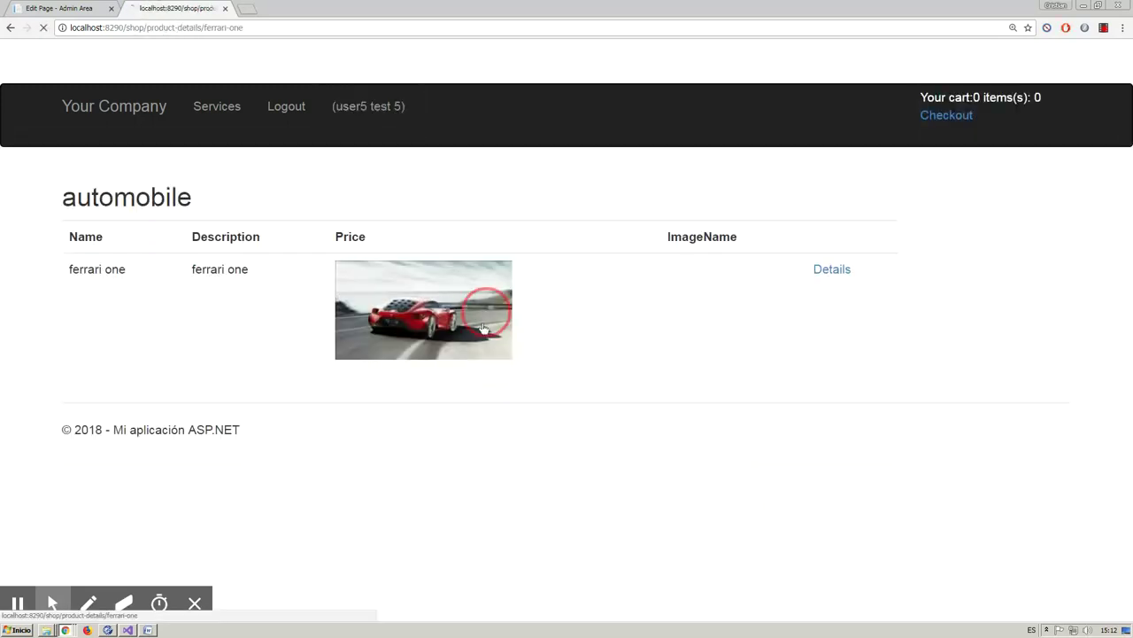
{"action": "left_click", "coordinate": [386, 283]}
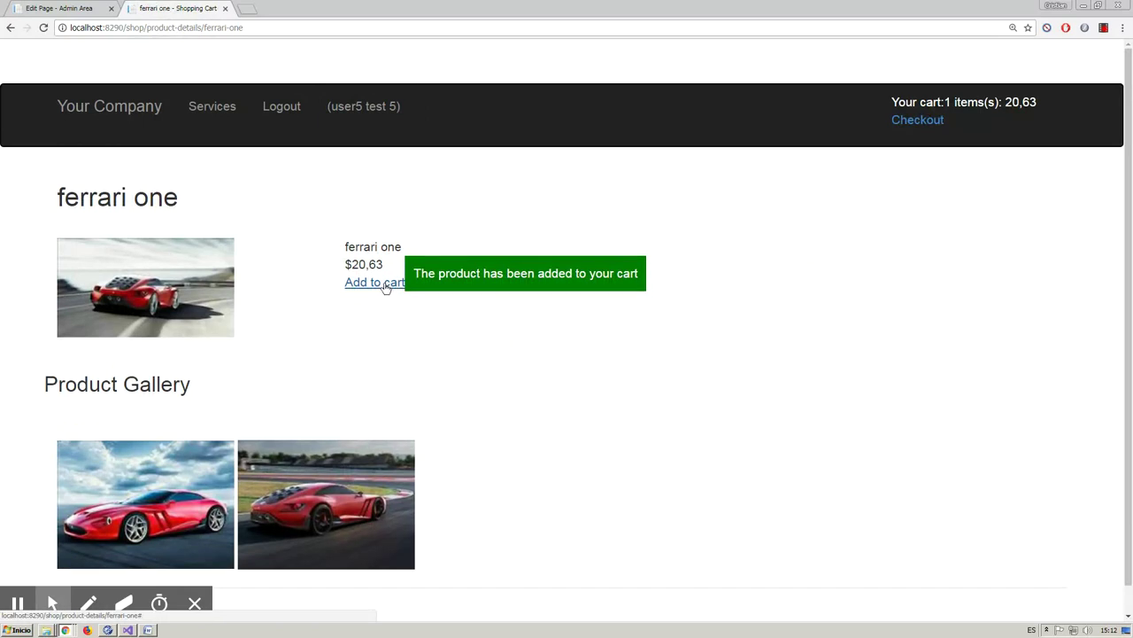
{"action": "left_click", "coordinate": [898, 121]}
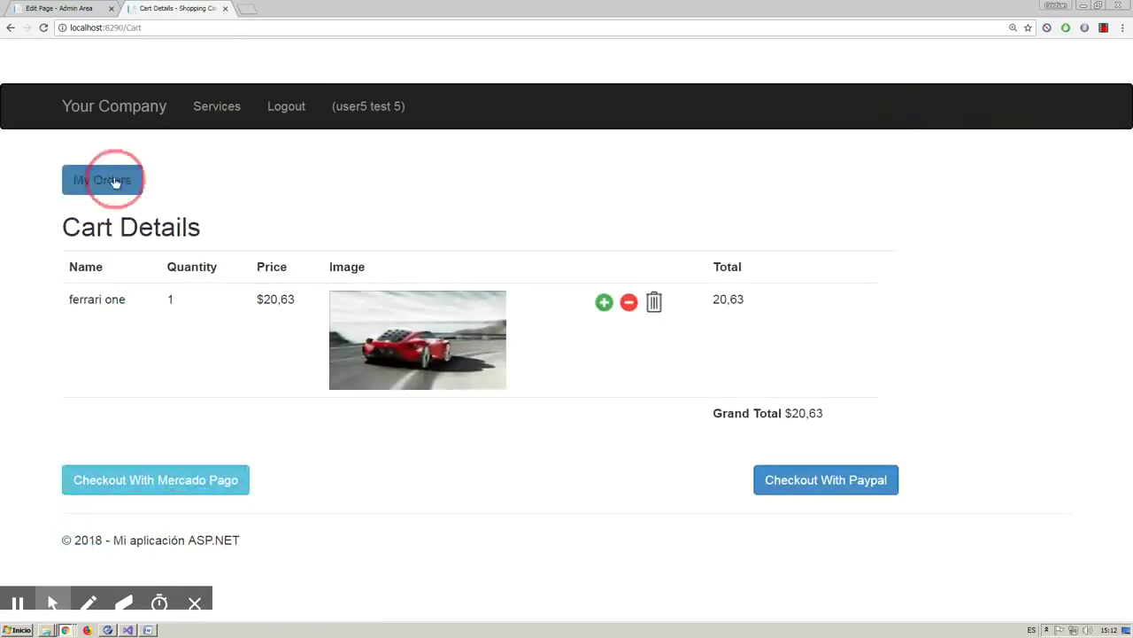
- Add two motorcycle one to the cart, for a $41,13 total, and check out with PayPal
{"action": "left_click", "coordinate": [114, 182]}
{"action": "left_click", "coordinate": [150, 306]}
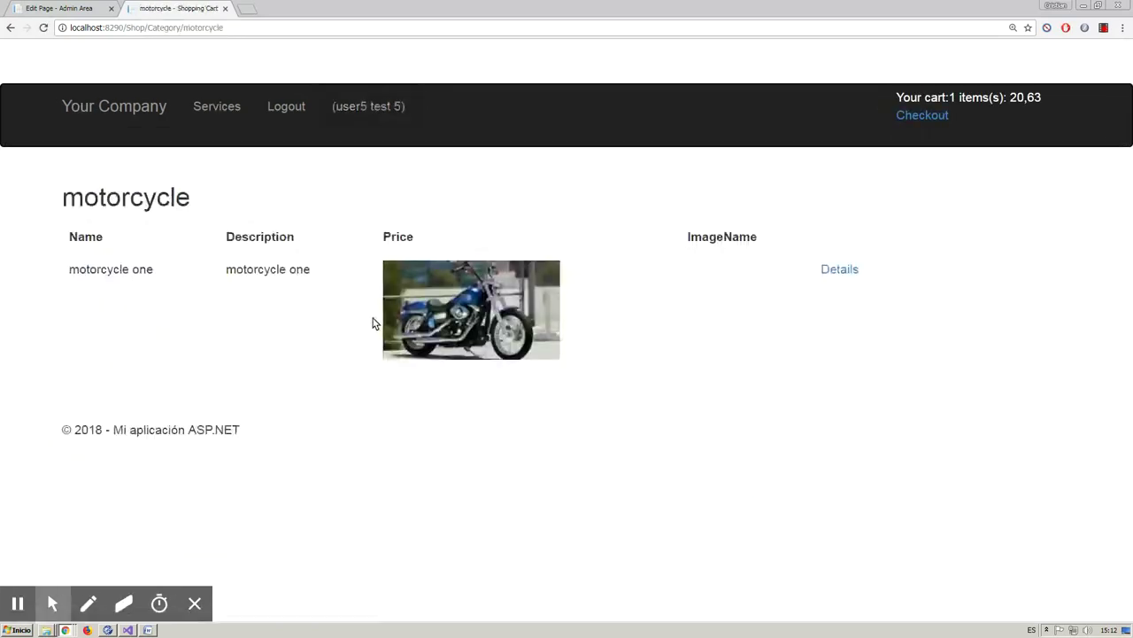
{"action": "left_click", "coordinate": [469, 323]}
{"action": "left_click", "coordinate": [377, 283]}
{"action": "left_click", "coordinate": [377, 283]}
{"action": "left_click", "coordinate": [914, 115]}
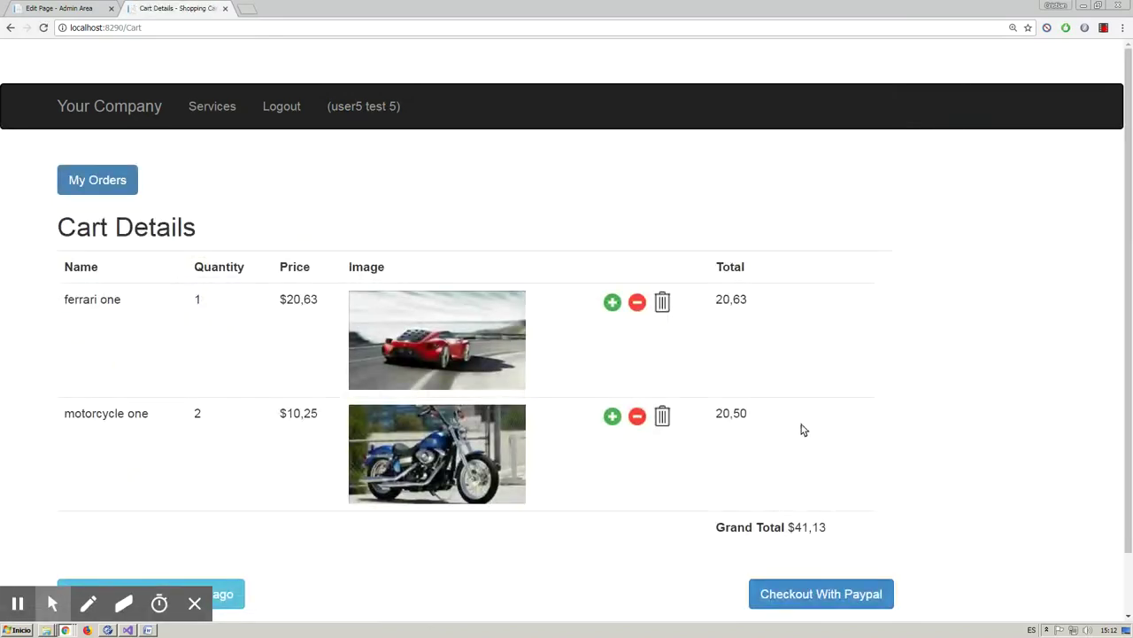
{"action": "left_click", "coordinate": [798, 596]}
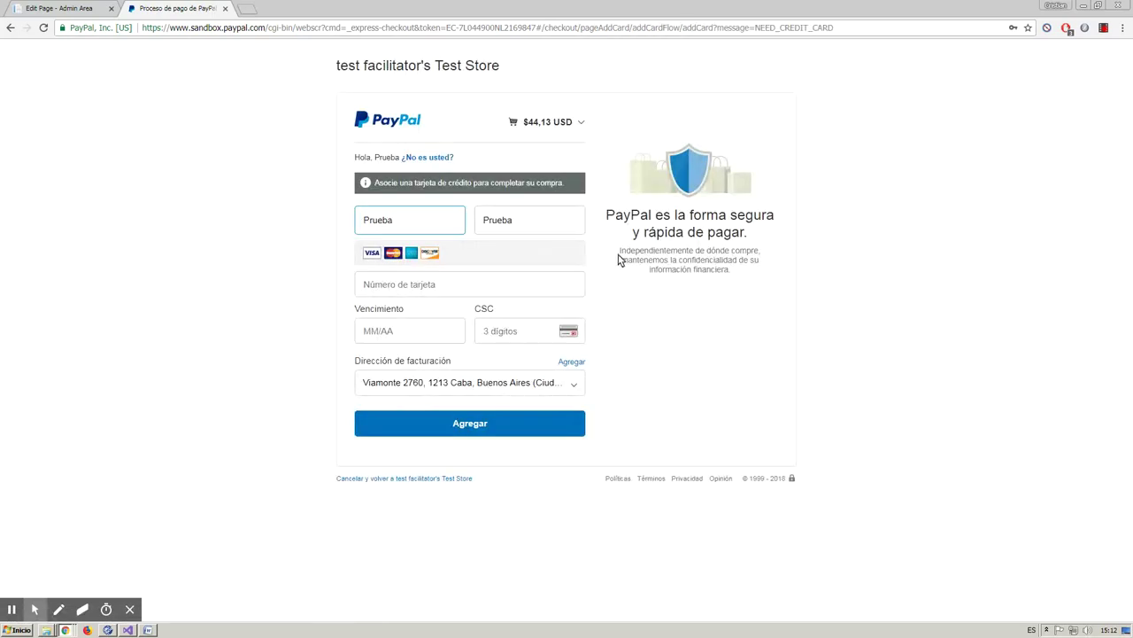
- Review the $44,13 USD line-item breakdown in PayPal Sandbox, then open a new browser tab
{"action": "left_click", "coordinate": [581, 123]}
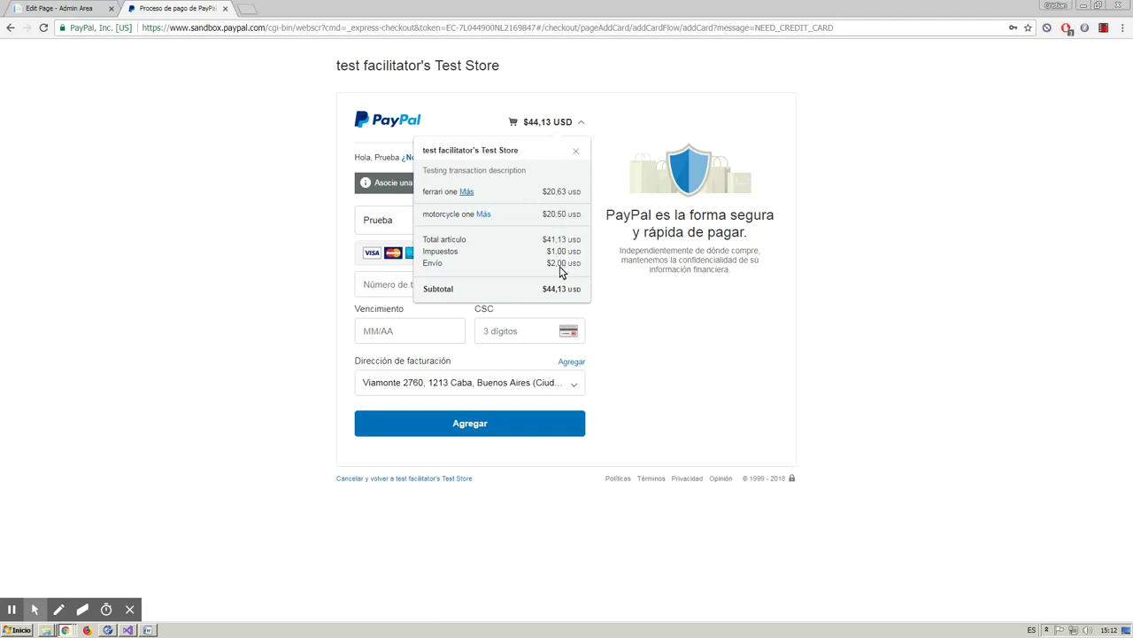
{"action": "left_click", "coordinate": [576, 154]}
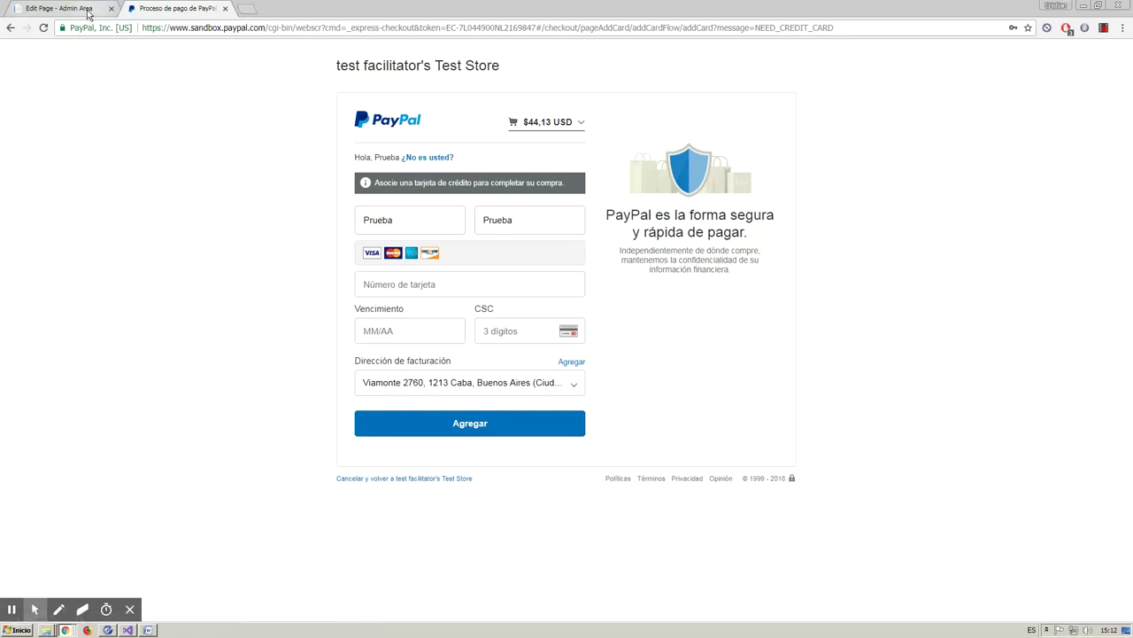
{"action": "left_click", "coordinate": [252, 11]}
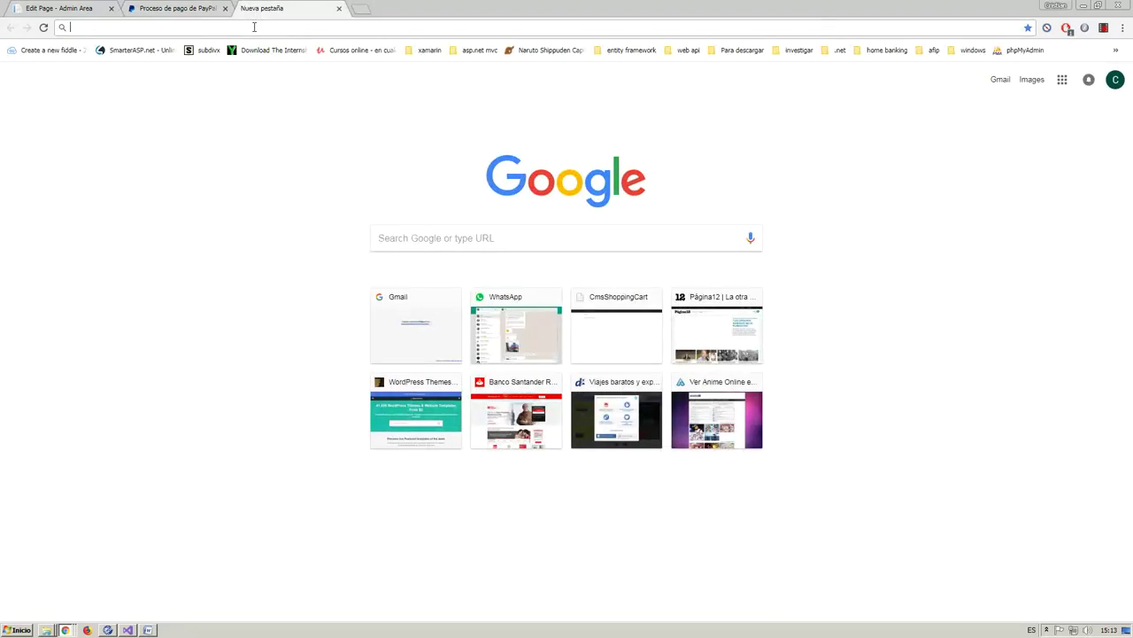
- Load localhost:8290 and view My Orders, showing order 41 pending PayPal payment
{"action": "type", "text": "localhost:8290"}
{"action": "key", "text": "Return"}
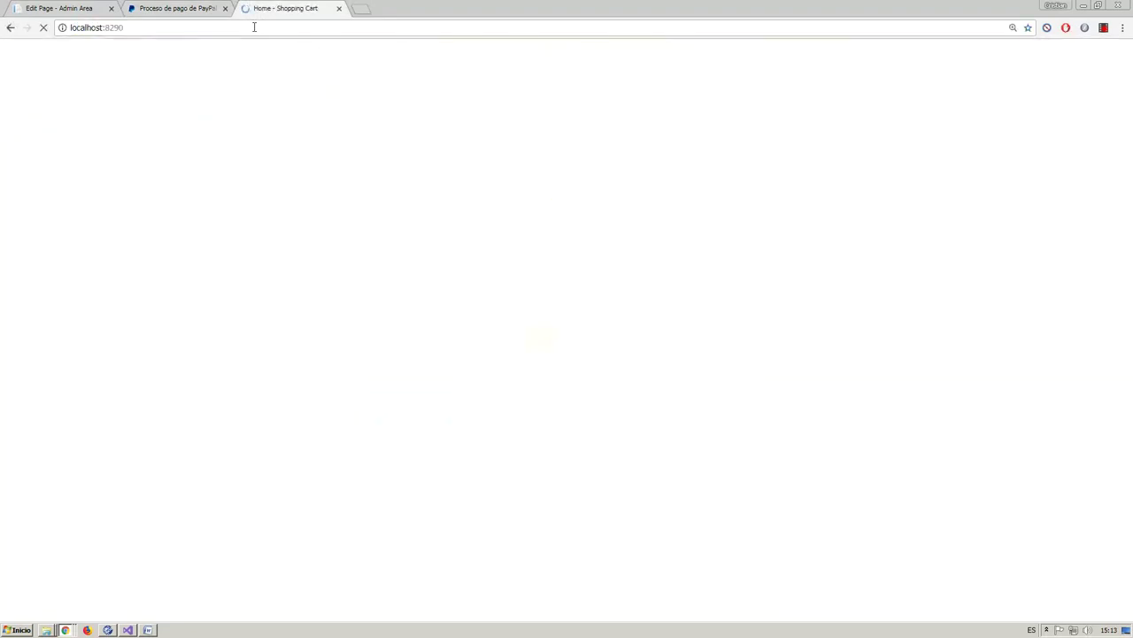
{"action": "left_click", "coordinate": [354, 110]}
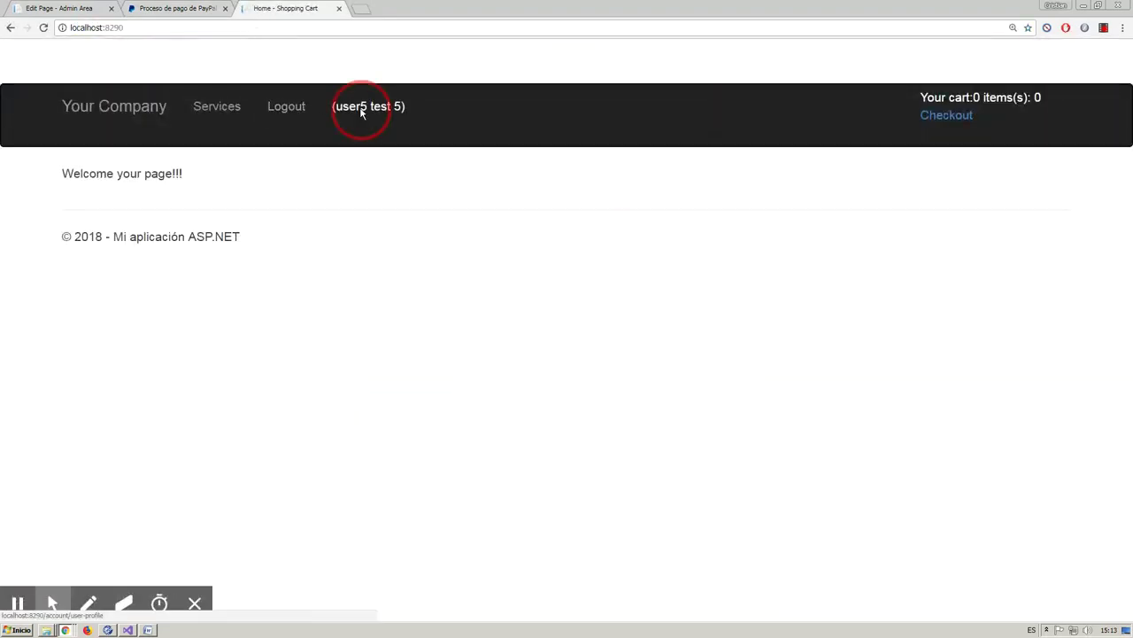
{"action": "left_click", "coordinate": [152, 180]}
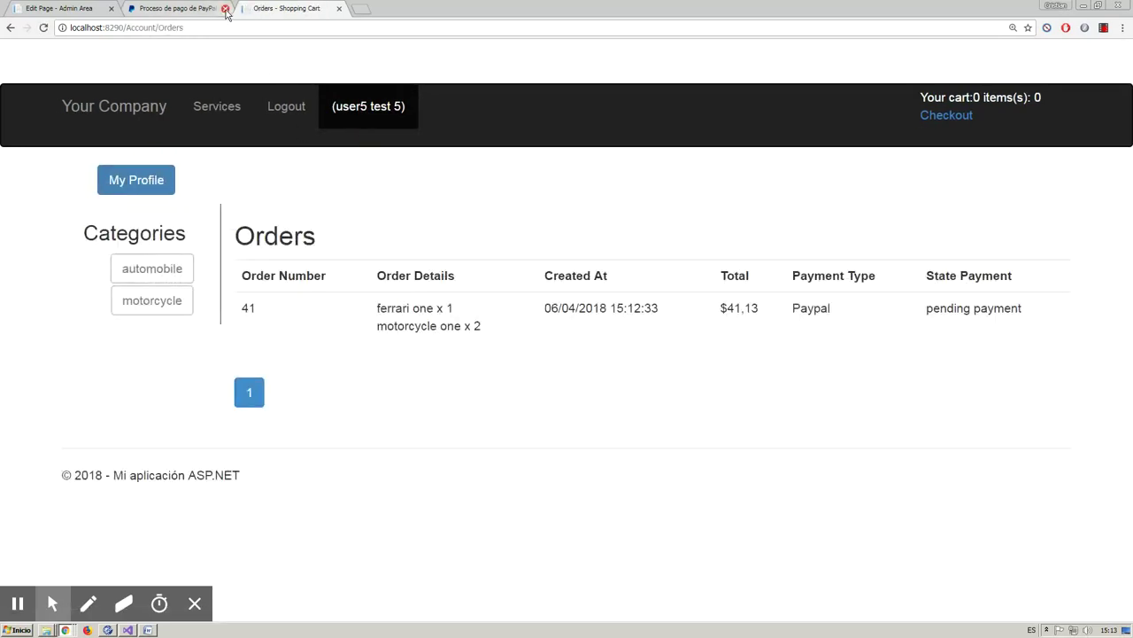
- Close the PayPal checkout tab and go to the motorcycle category
{"action": "left_click", "coordinate": [226, 9]}
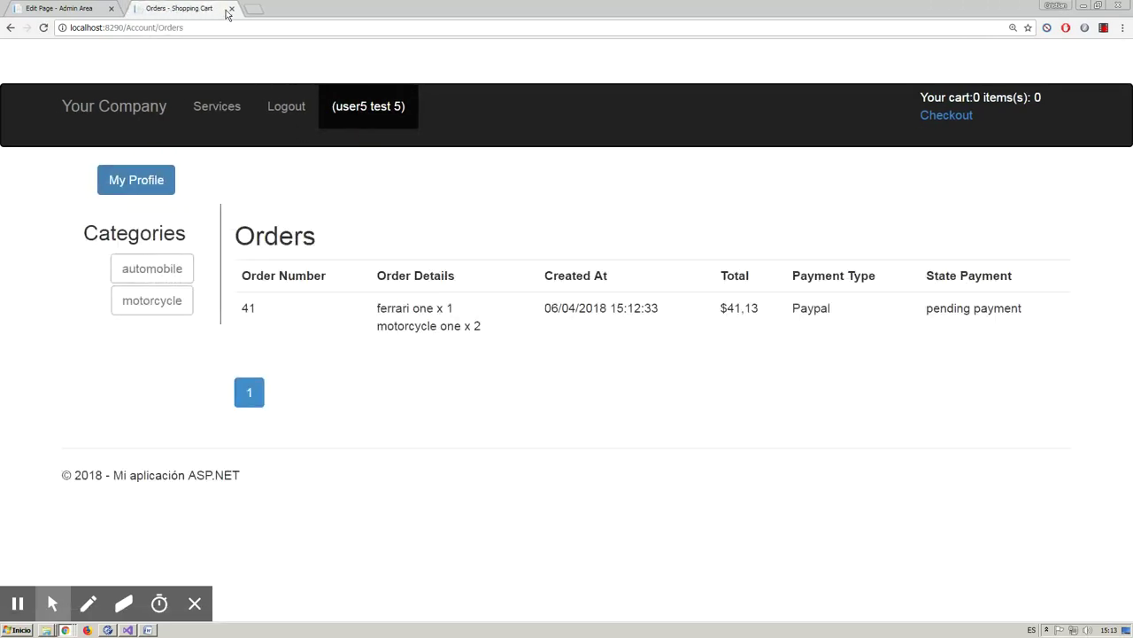
{"action": "left_click", "coordinate": [804, 308]}
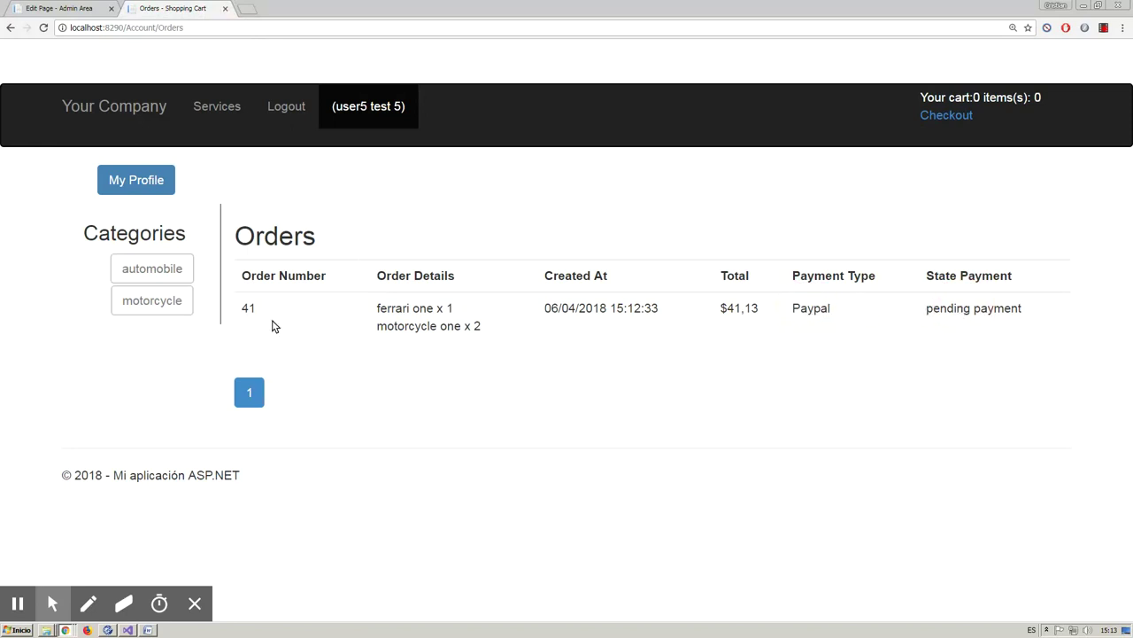
{"action": "left_click", "coordinate": [152, 301]}
- Add one motorcycle one and one ferrari one to the cart and view its $30,88 total
{"action": "left_click", "coordinate": [476, 329]}
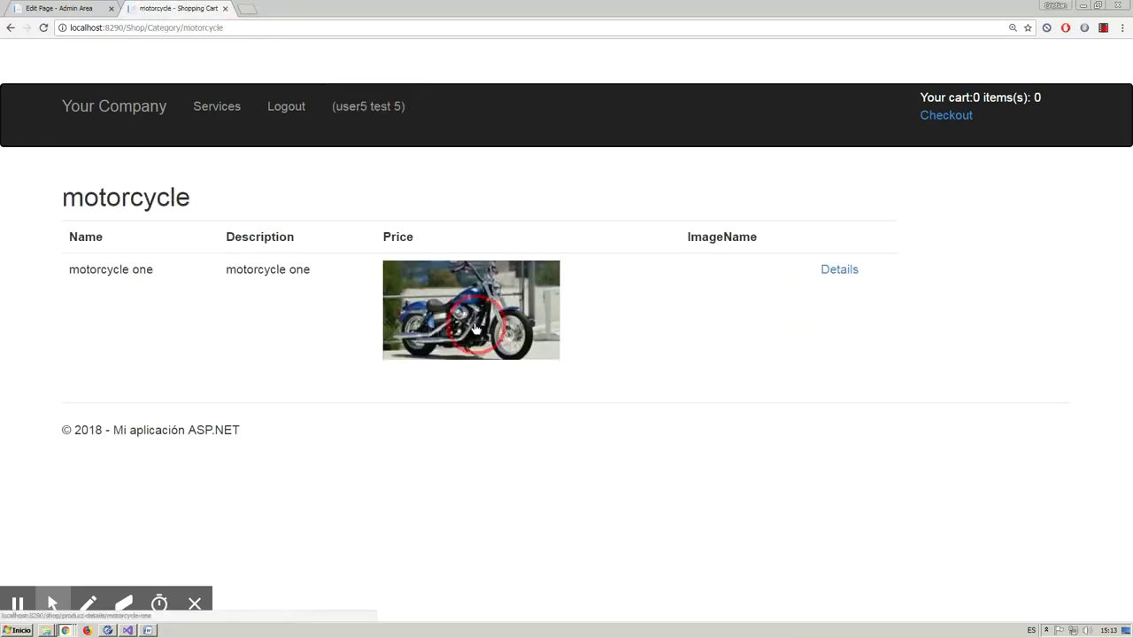
{"action": "left_click", "coordinate": [379, 285]}
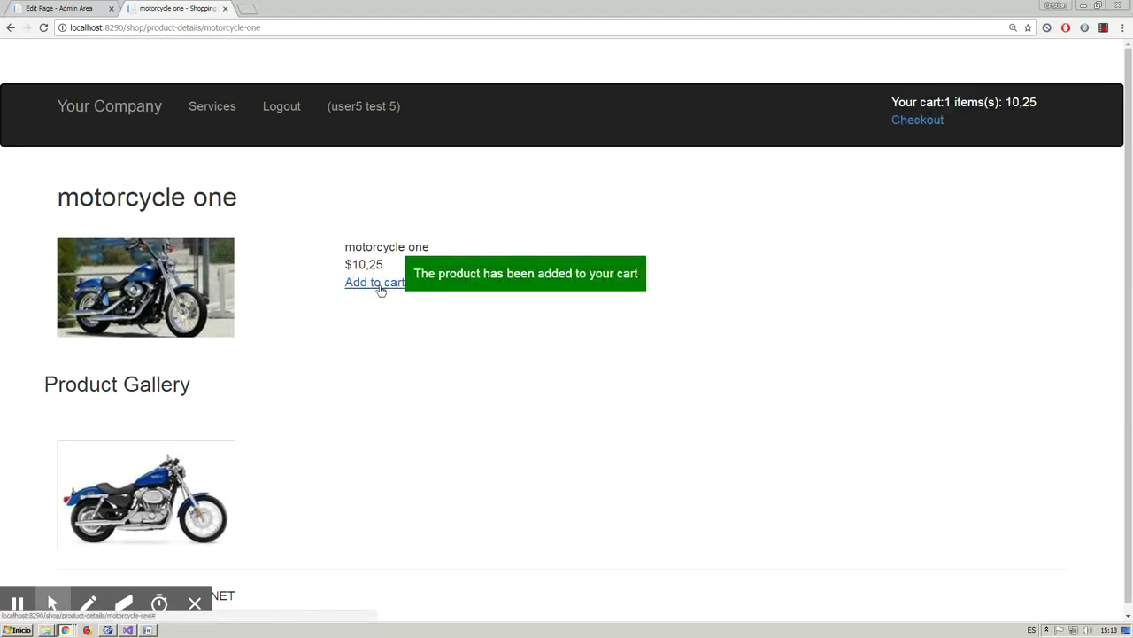
{"action": "left_click", "coordinate": [904, 121]}
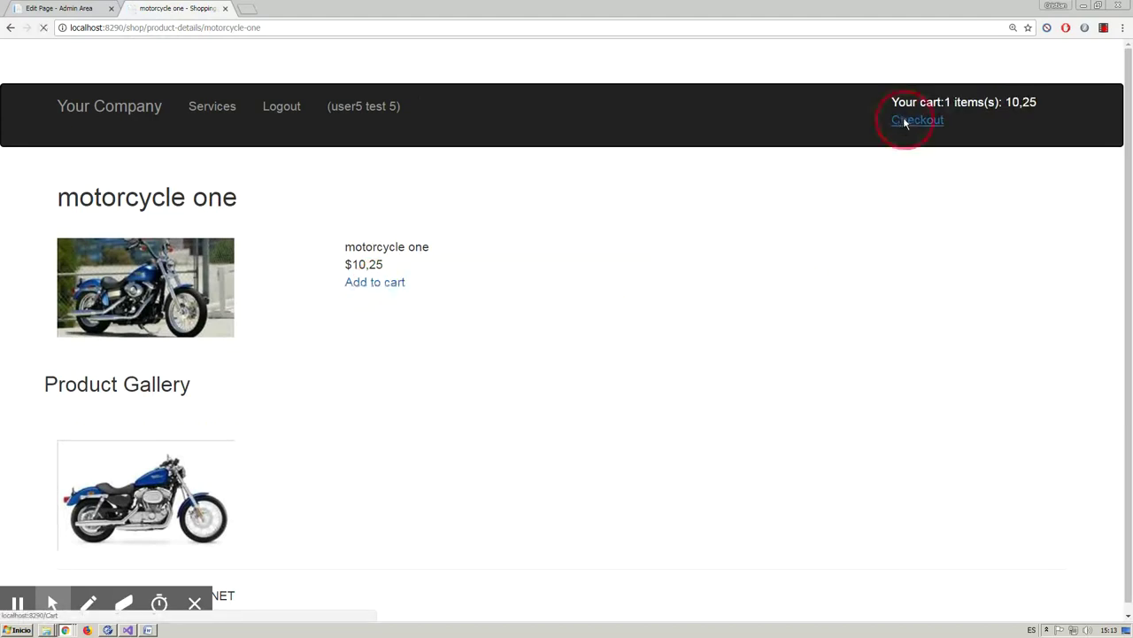
{"action": "left_click", "coordinate": [115, 182]}
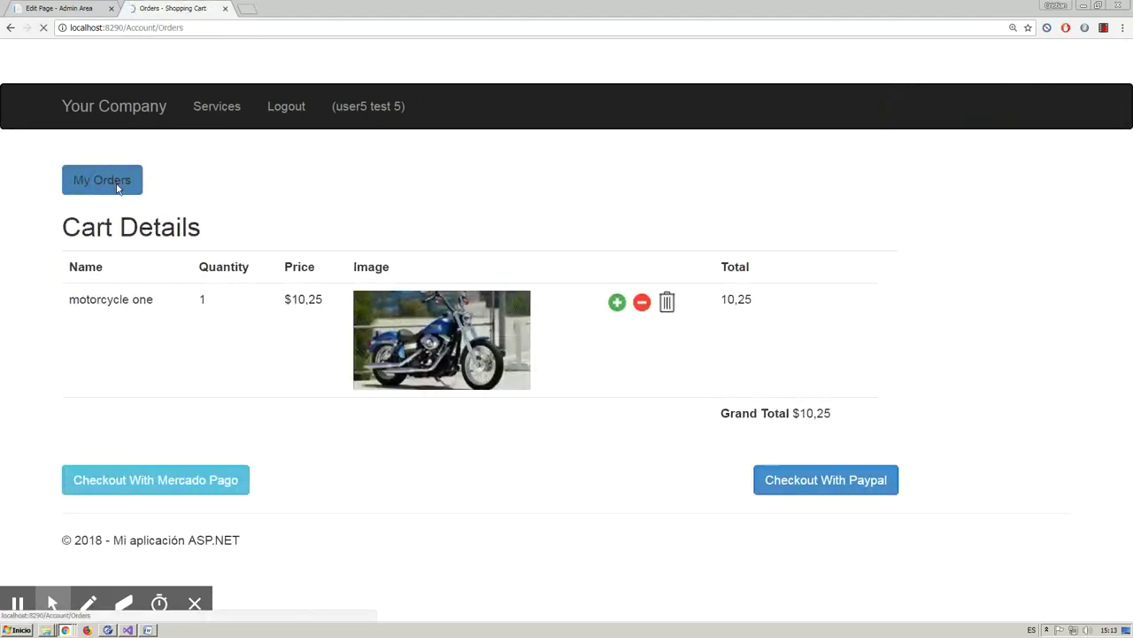
{"action": "left_click", "coordinate": [149, 272]}
{"action": "left_click", "coordinate": [433, 297]}
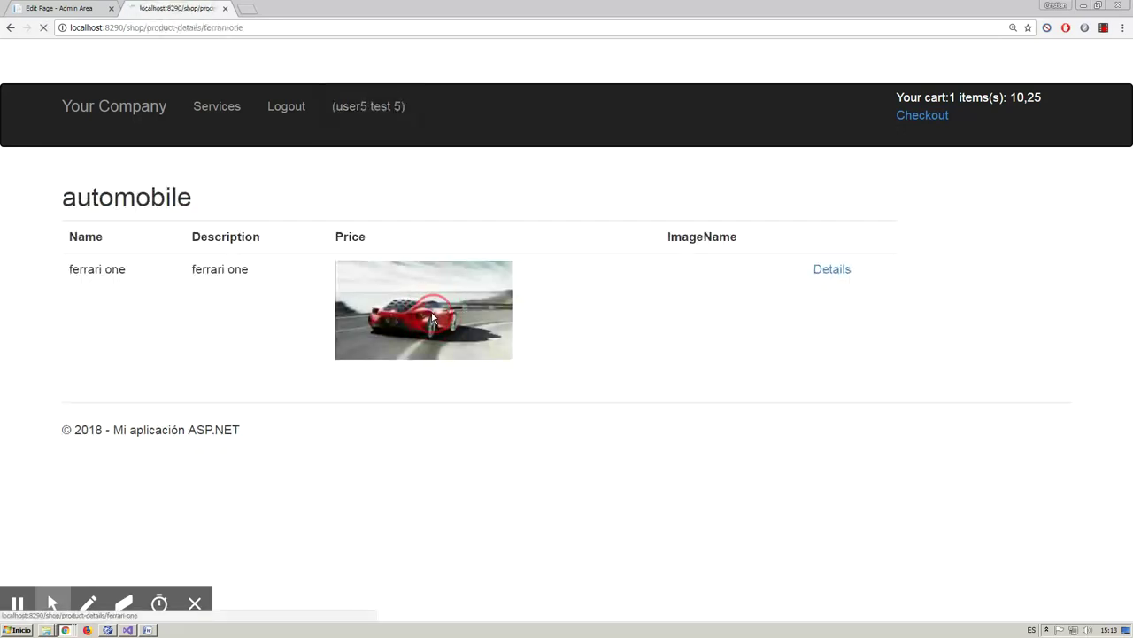
{"action": "left_click", "coordinate": [404, 285]}
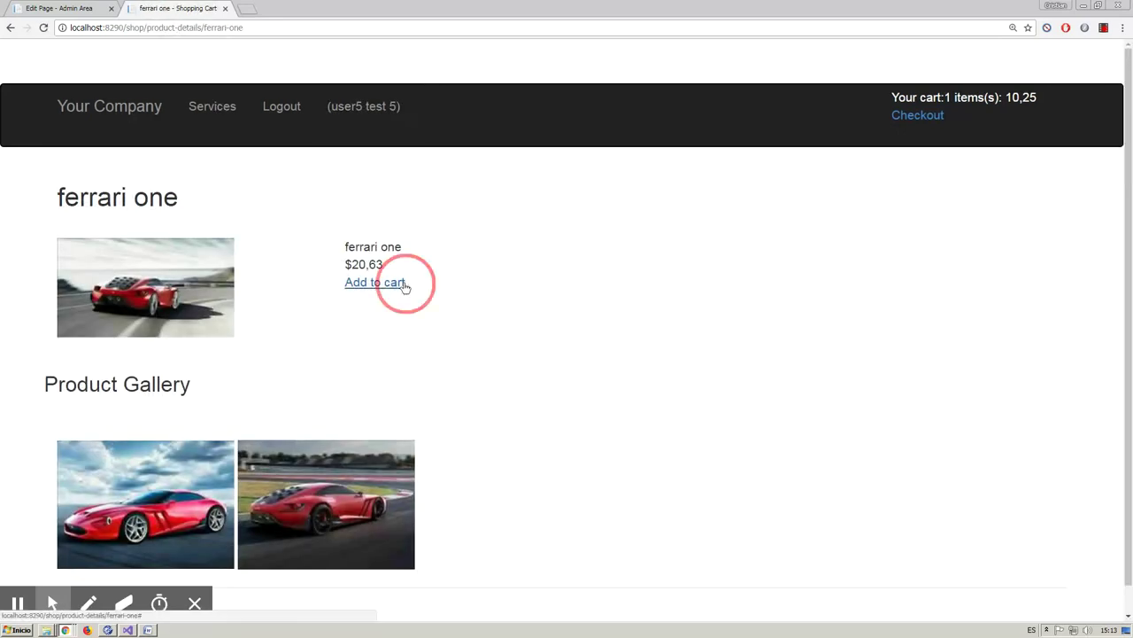
{"action": "left_click", "coordinate": [917, 119]}
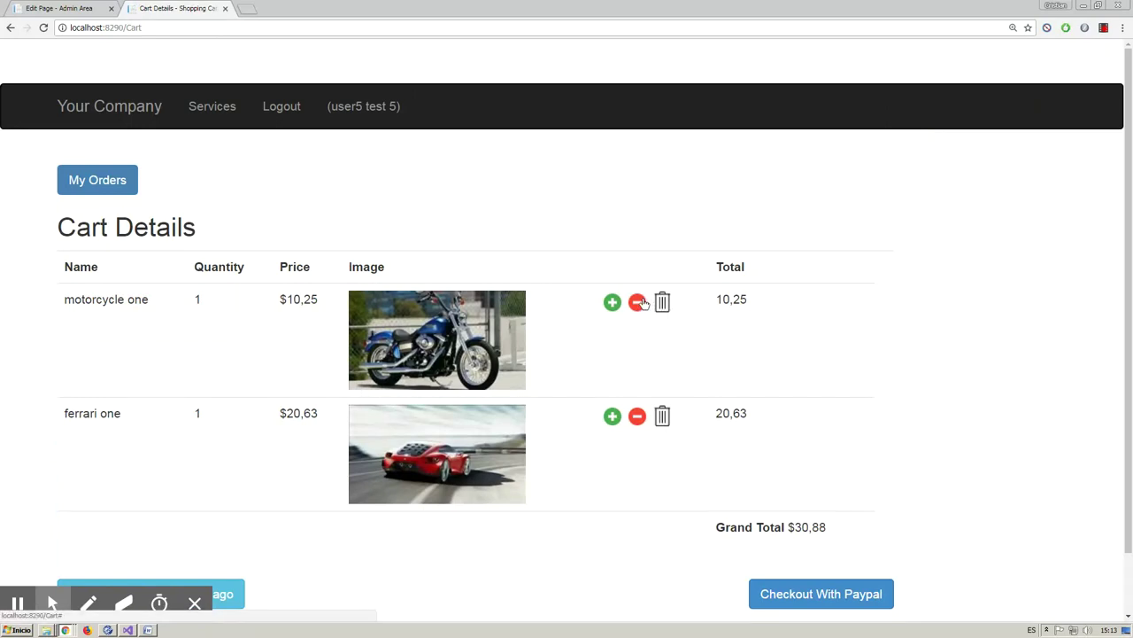
- Remove ferrari one from the cart, leaving $10,25, and go to Mercado Pago sandbox checkout
{"action": "left_click", "coordinate": [638, 416]}
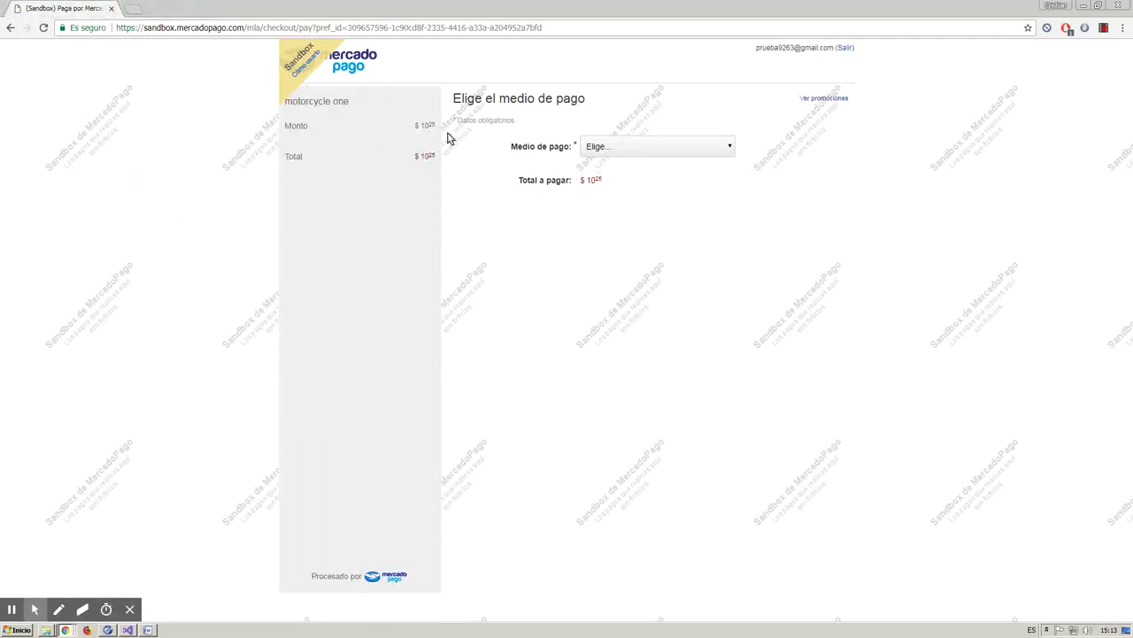
{"action": "left_click", "coordinate": [340, 108]}
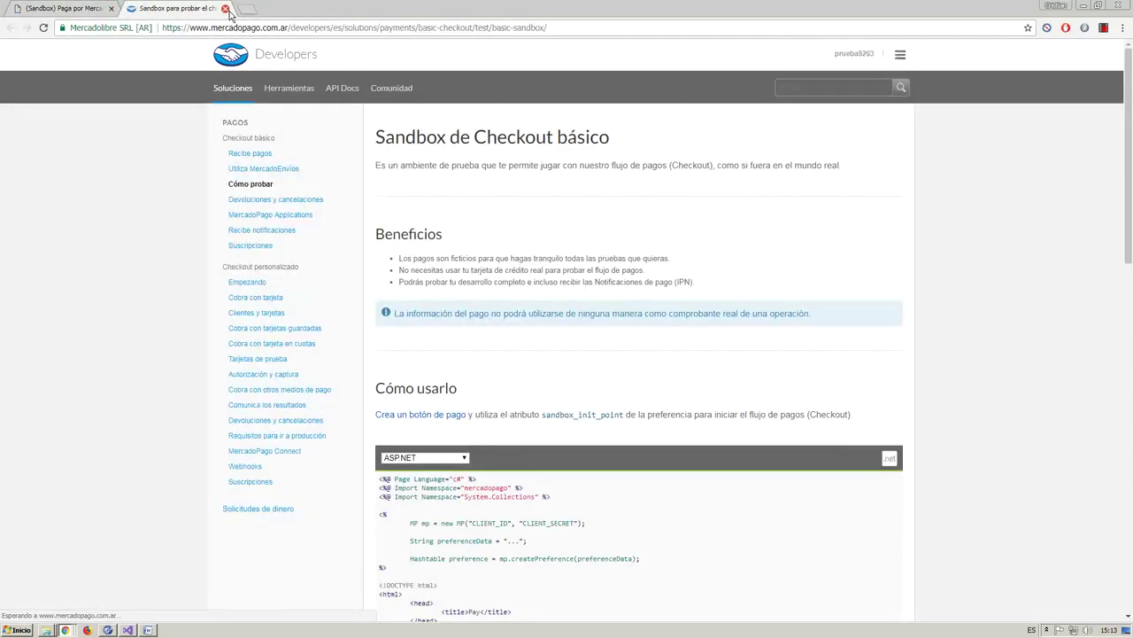
{"action": "left_click", "coordinate": [226, 10]}
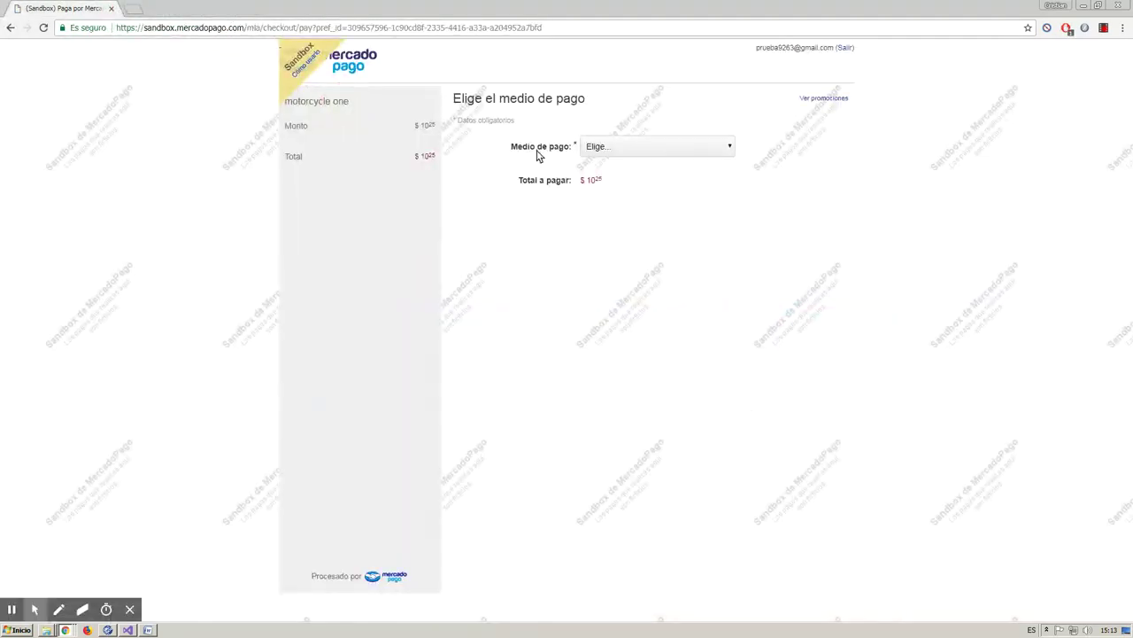
- Pick Nativa Mastercard as the Mercado Pago payment method, then go back to the cart
{"action": "left_click", "coordinate": [626, 151]}
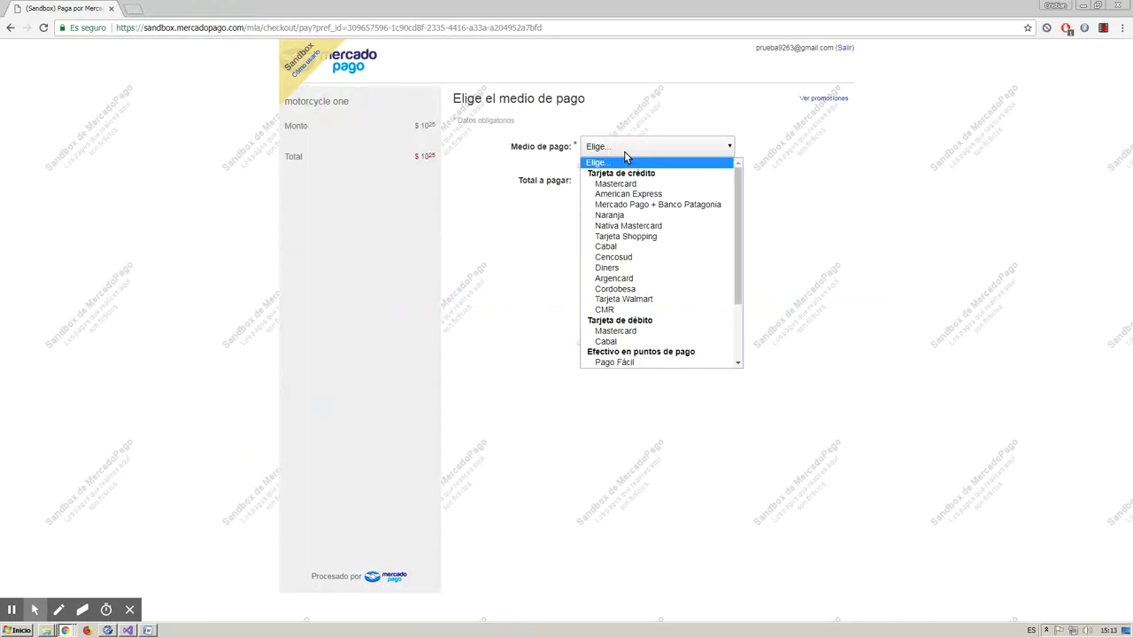
{"action": "scroll", "coordinate": [735, 258], "scroll_direction": "down", "scroll_amount": 3}
{"action": "scroll", "coordinate": [734, 258], "scroll_direction": "up", "scroll_amount": 3}
{"action": "left_click", "coordinate": [522, 243]}
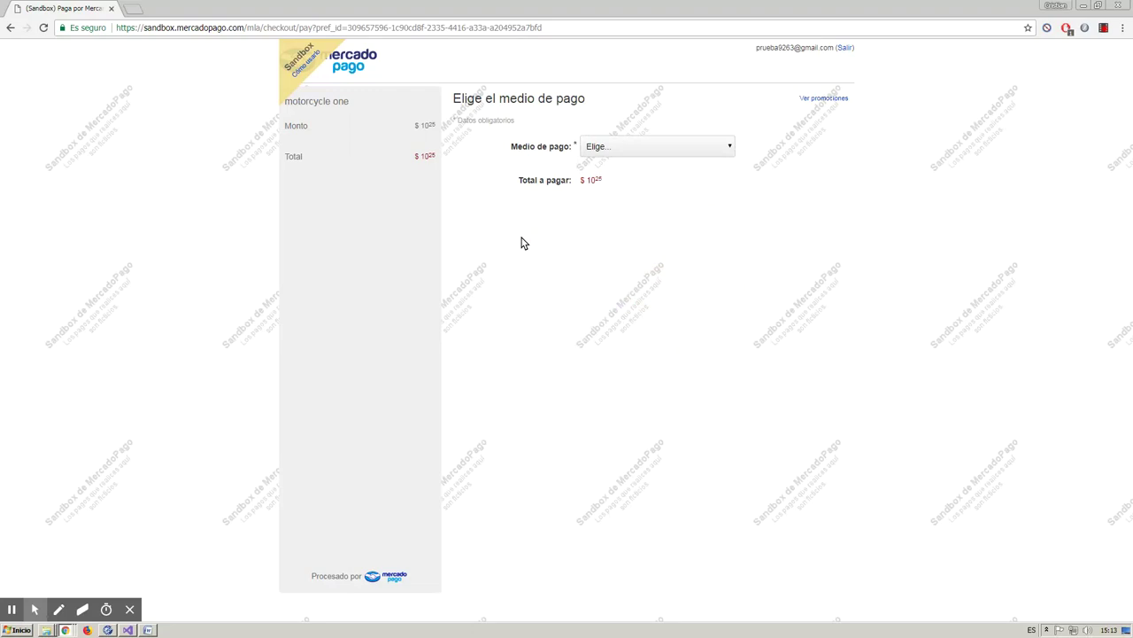
{"action": "left_click", "coordinate": [634, 146]}
{"action": "left_click", "coordinate": [641, 229]}
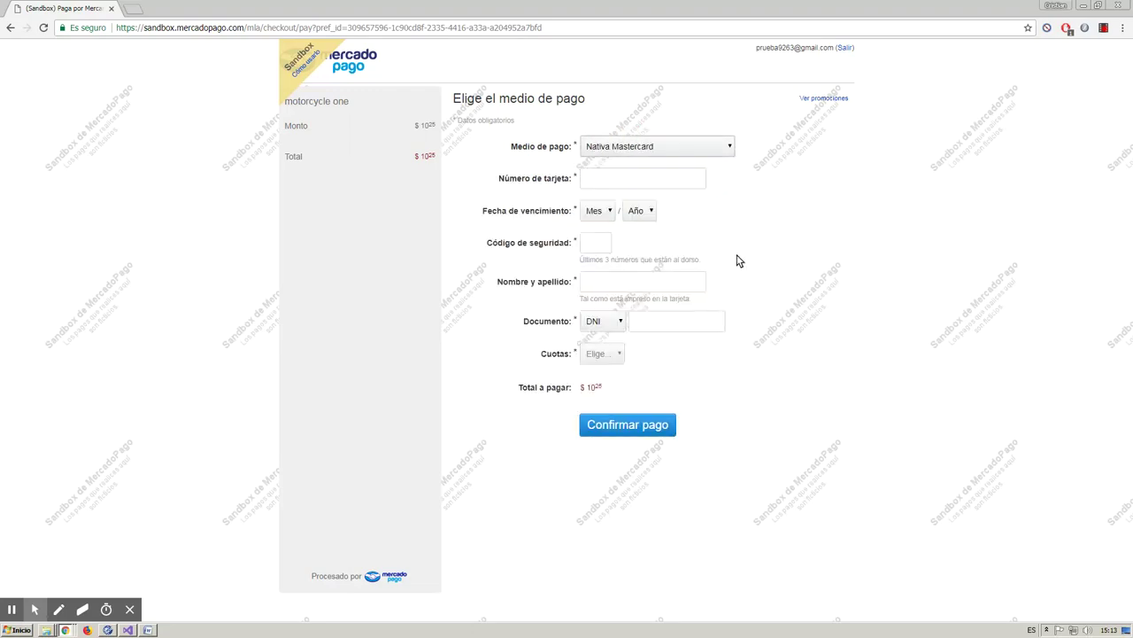
{"action": "left_click", "coordinate": [11, 28]}
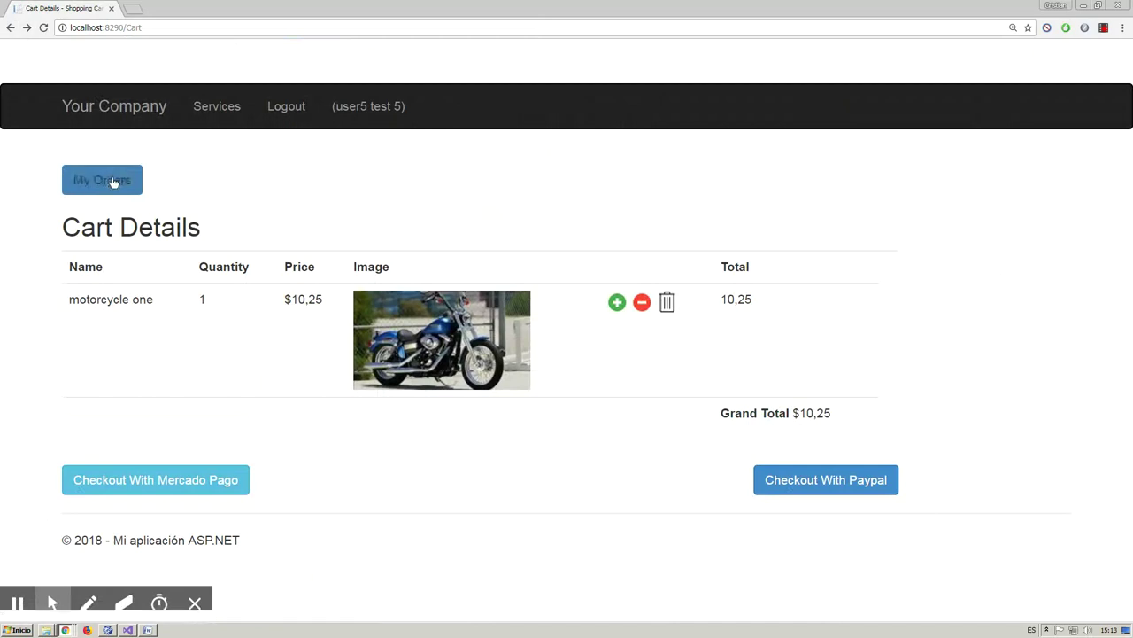
- Place the $10,25 Mercado Pago order, review pending orders 41 and 42, then log out
{"action": "left_click", "coordinate": [191, 478]}
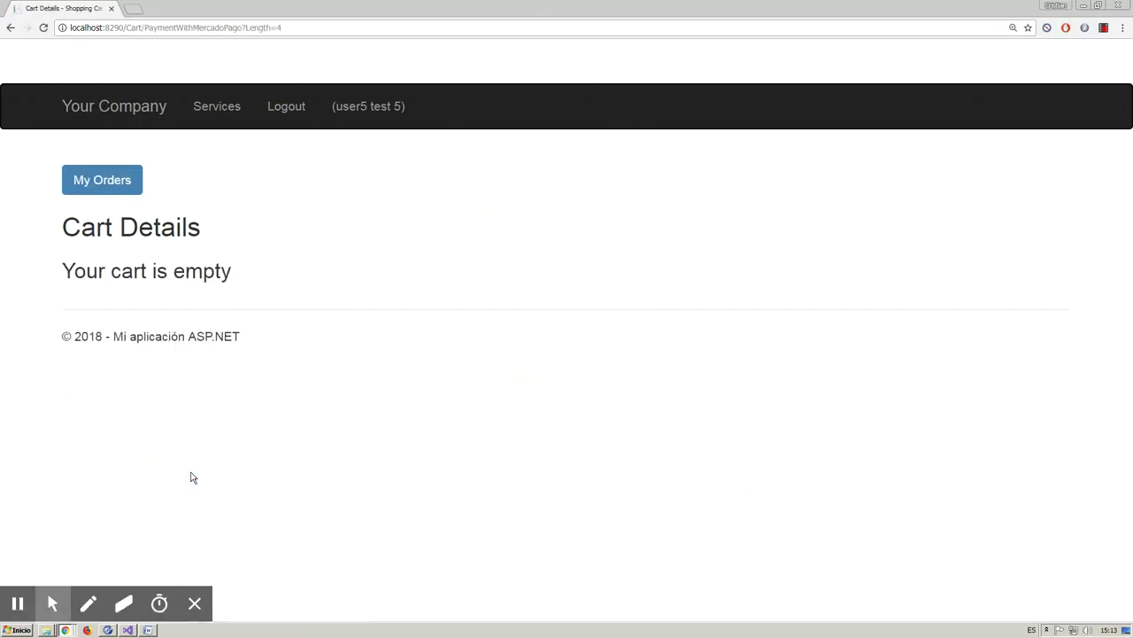
{"action": "left_click", "coordinate": [103, 186]}
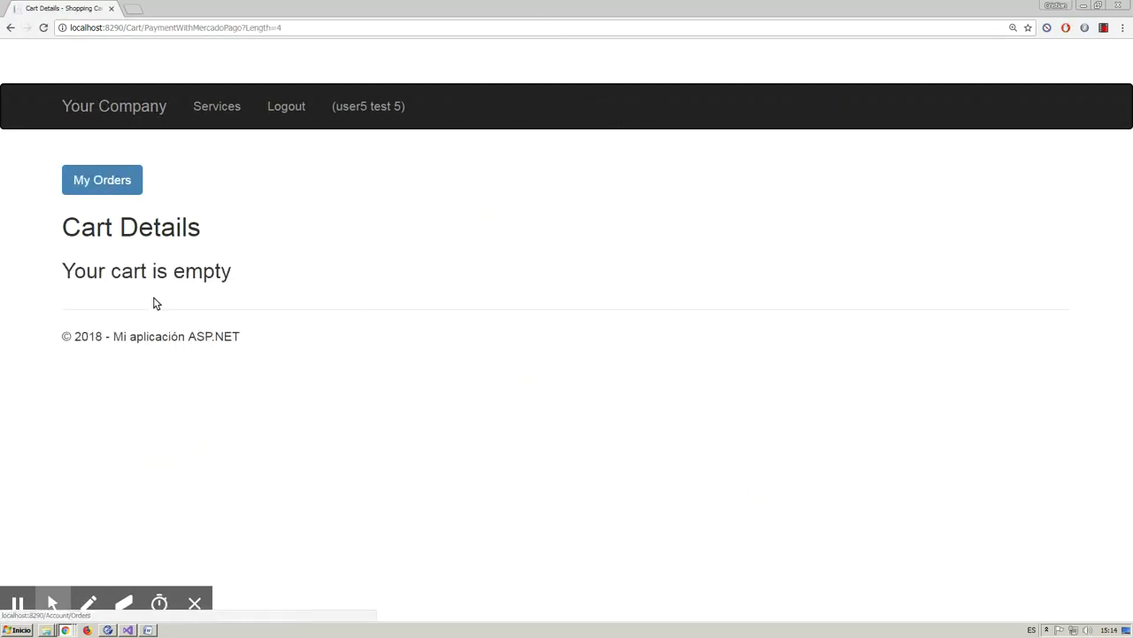
{"action": "left_click_drag", "start_coordinate": [64, 272], "coordinate": [241, 275]}
{"action": "left_click", "coordinate": [238, 257]}
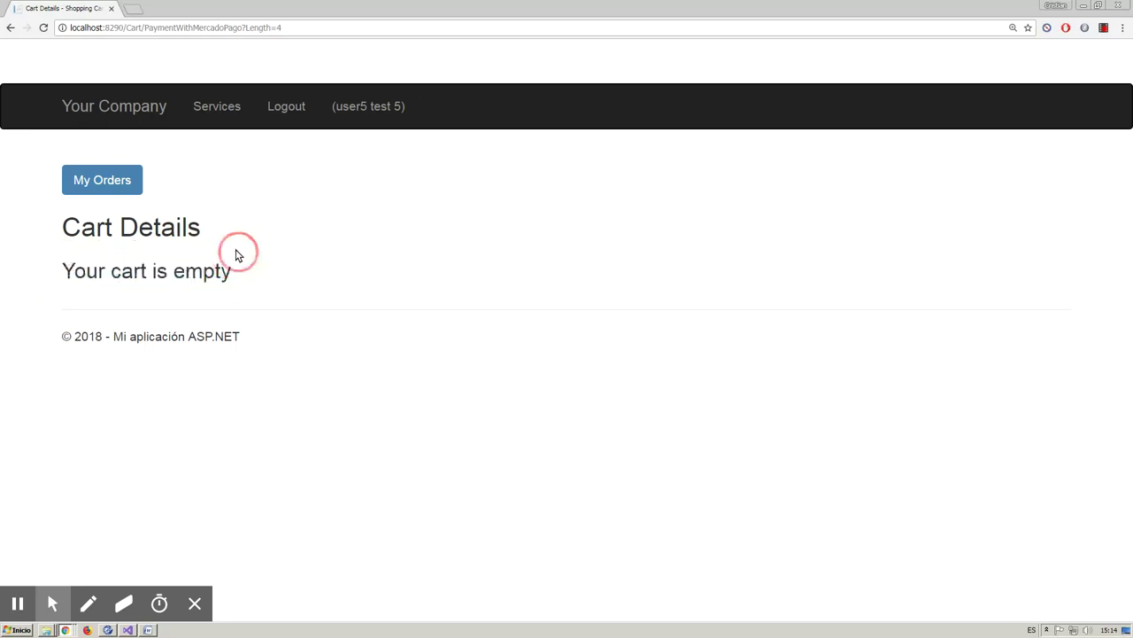
{"action": "left_click", "coordinate": [120, 183]}
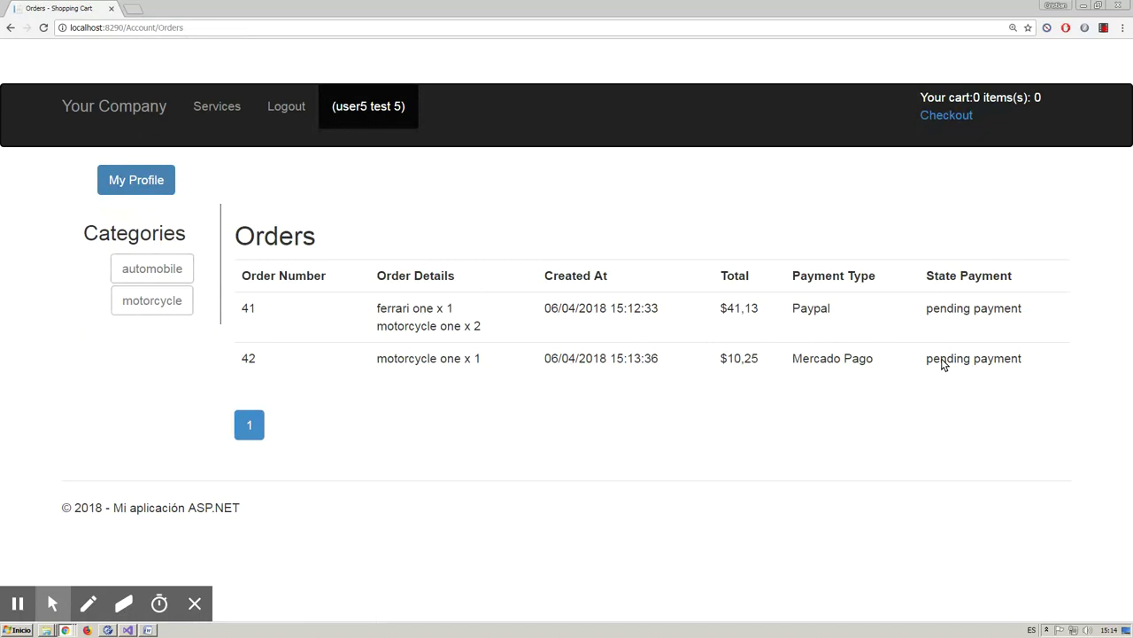
{"action": "left_click", "coordinate": [286, 108]}
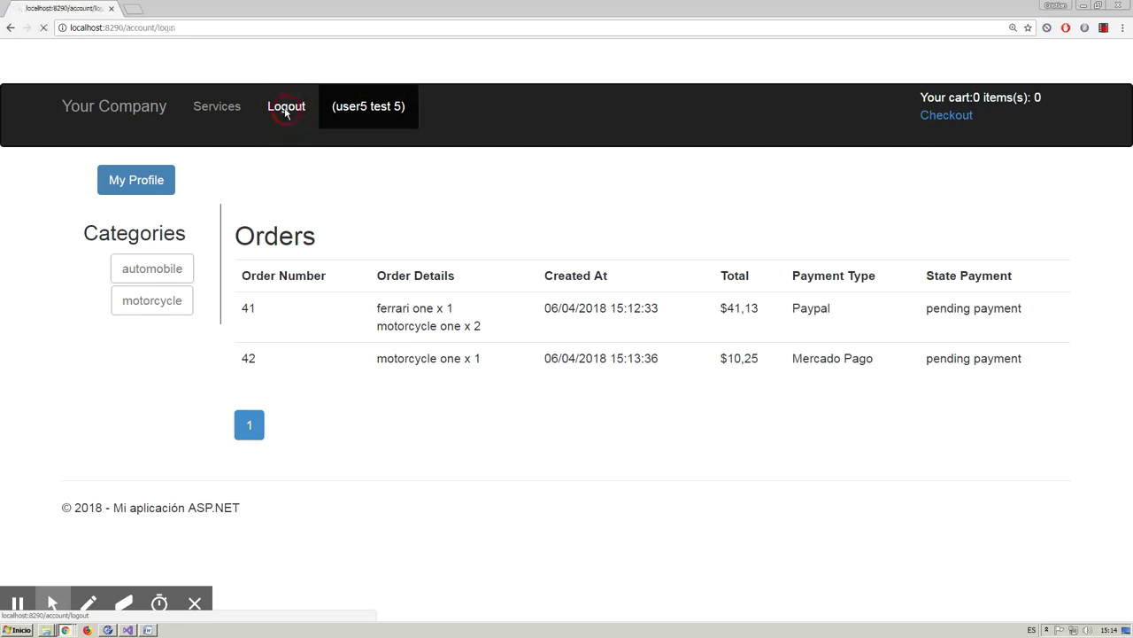
- Log in with the administrator's credentials and open the Admin Area Orders list
{"action": "left_click", "coordinate": [310, 264]}
{"action": "key", "text": "Tab"}
{"action": "type", "text": "a"}
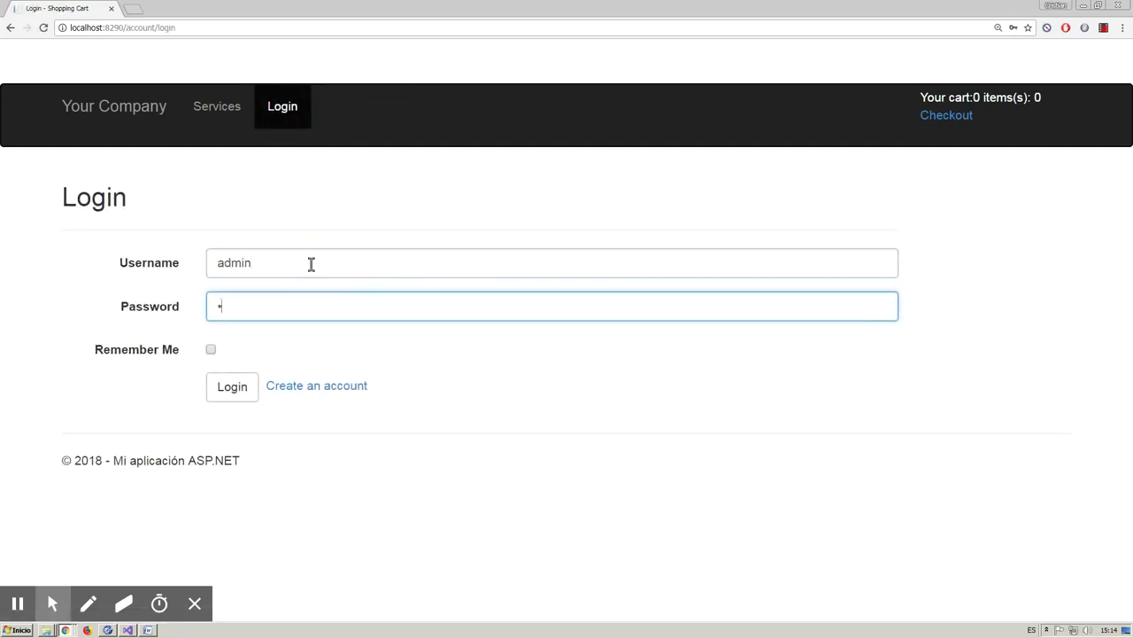
{"action": "left_click", "coordinate": [232, 386]}
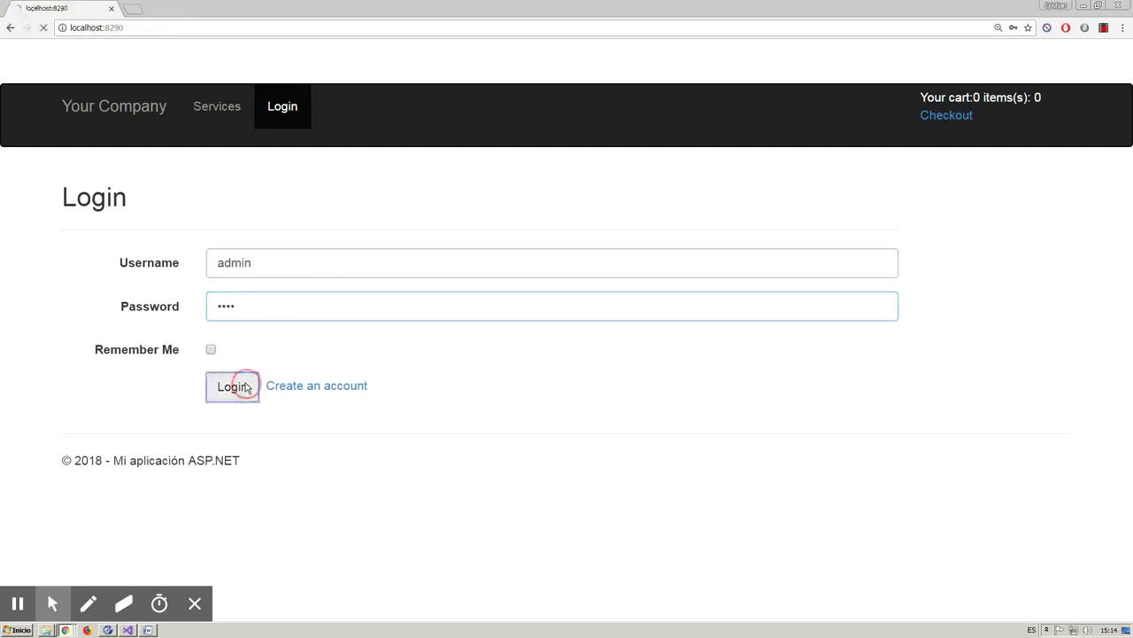
{"action": "left_click", "coordinate": [1007, 112]}
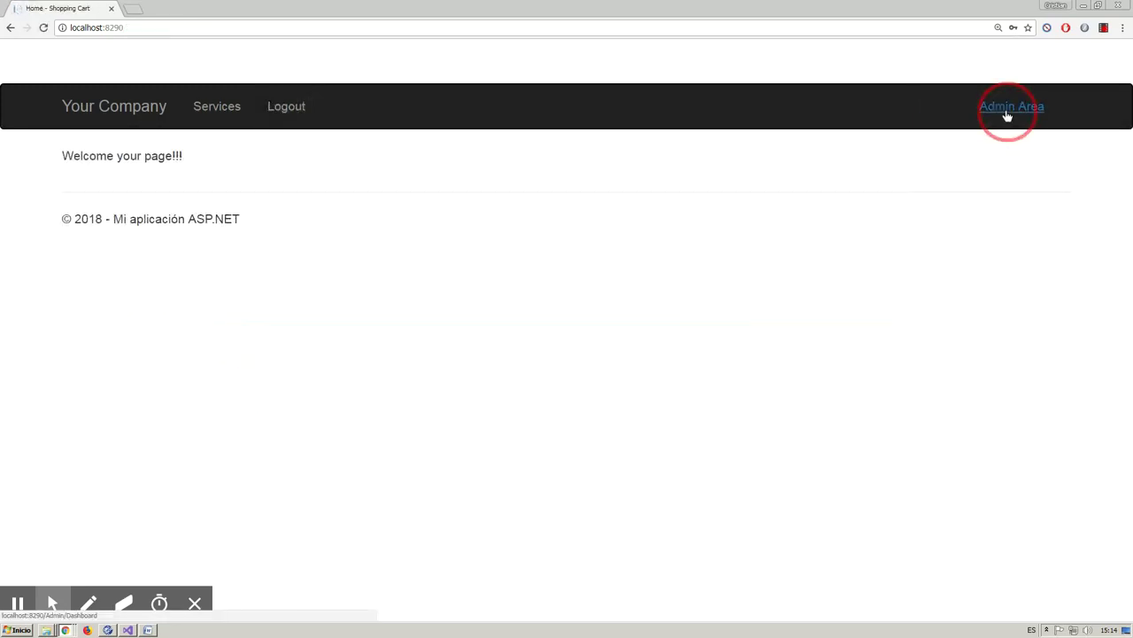
{"action": "left_click", "coordinate": [475, 61]}
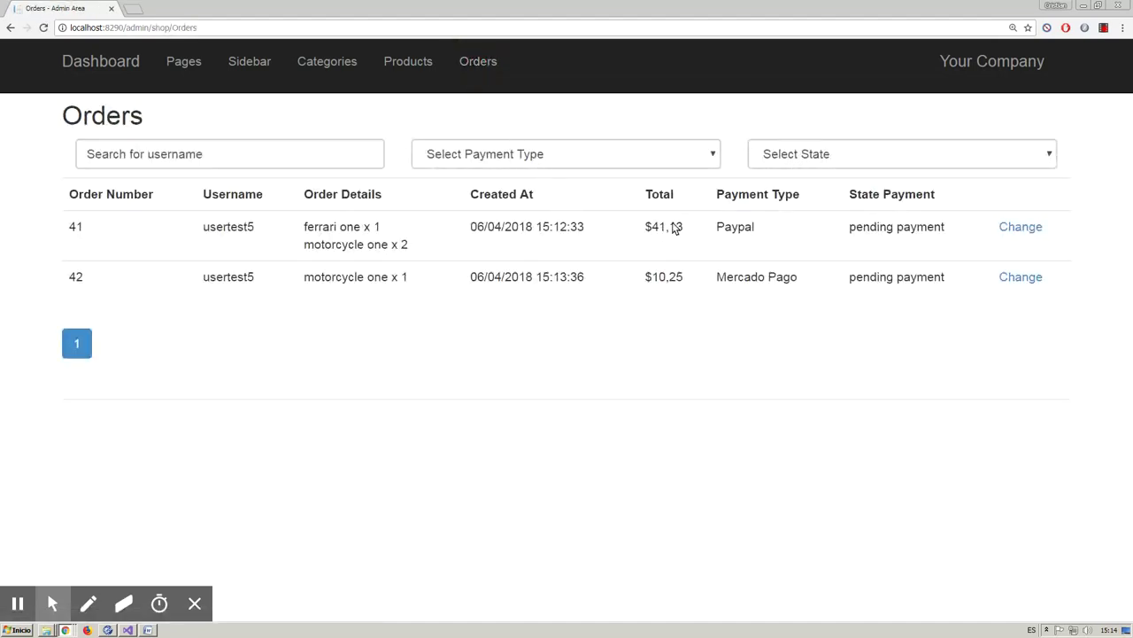
- Try the Payment Type filter (Paypal, Mercado Pago) and the paid out State filter, then clear them
{"action": "left_click", "coordinate": [684, 160]}
{"action": "left_click", "coordinate": [629, 195]}
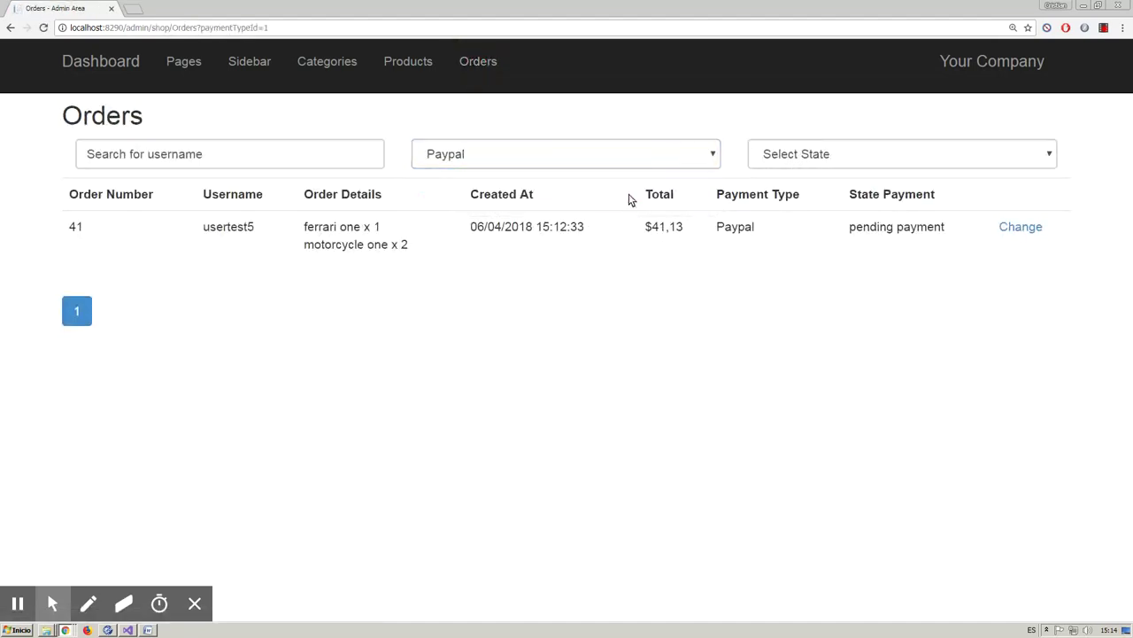
{"action": "left_click", "coordinate": [620, 160]}
{"action": "left_click", "coordinate": [578, 207]}
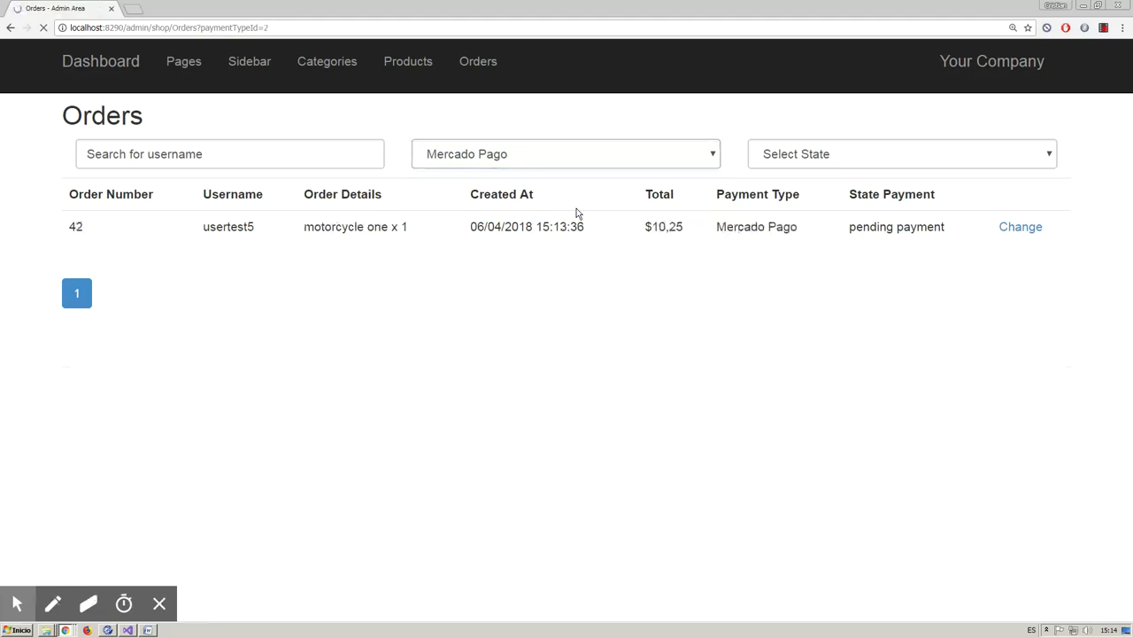
{"action": "left_click", "coordinate": [791, 161]}
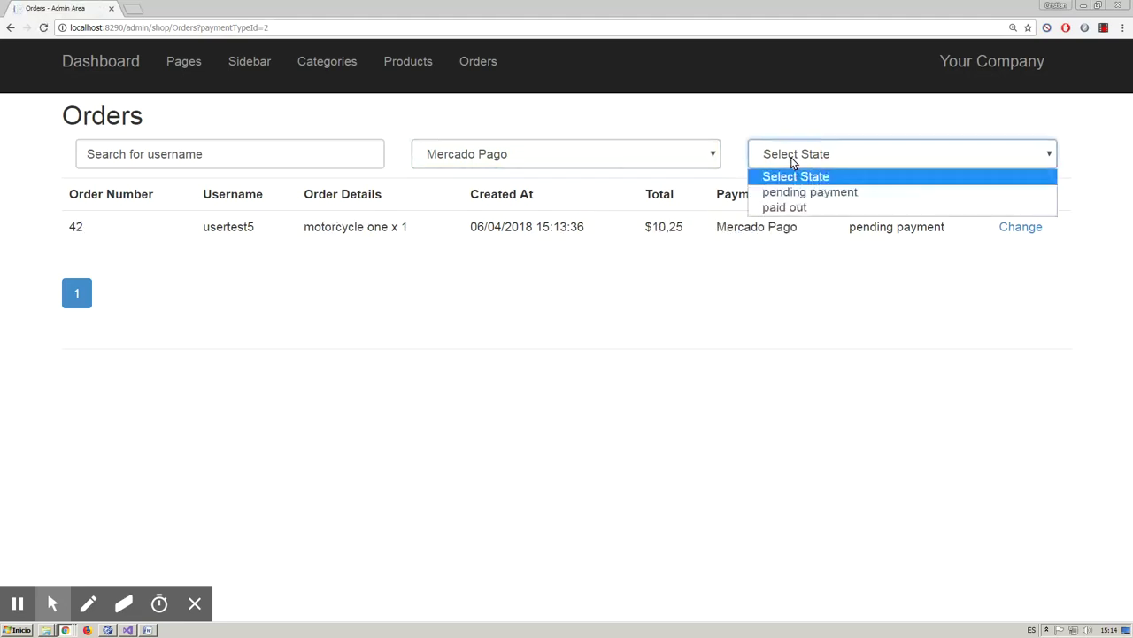
{"action": "left_click", "coordinate": [787, 209]}
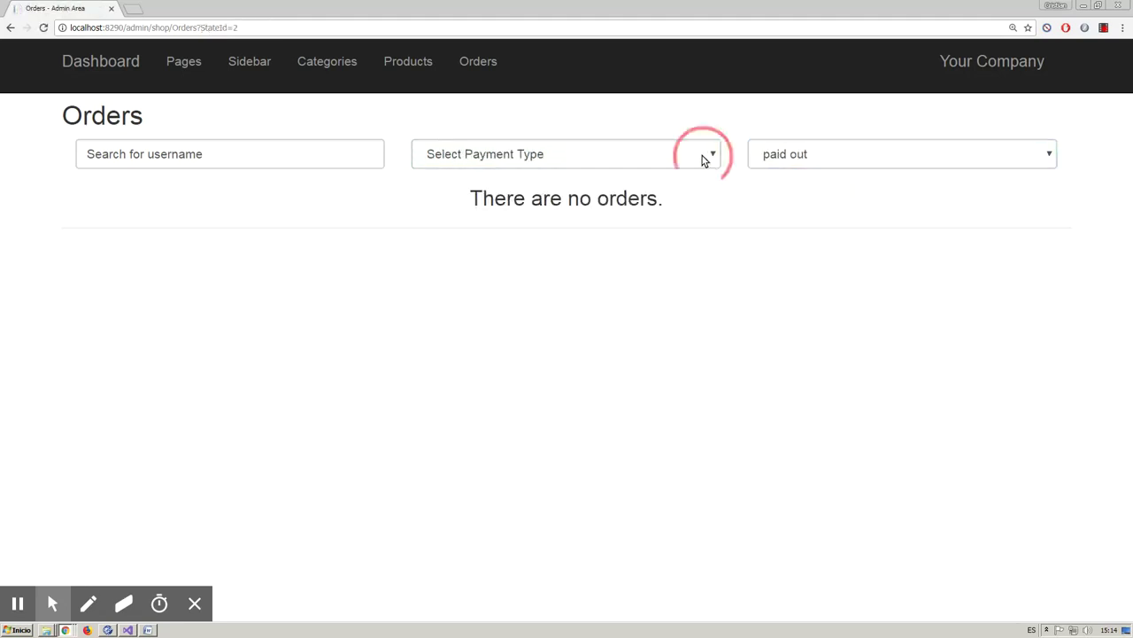
{"action": "left_click", "coordinate": [704, 159]}
{"action": "left_click", "coordinate": [788, 154]}
{"action": "left_click", "coordinate": [795, 177]}
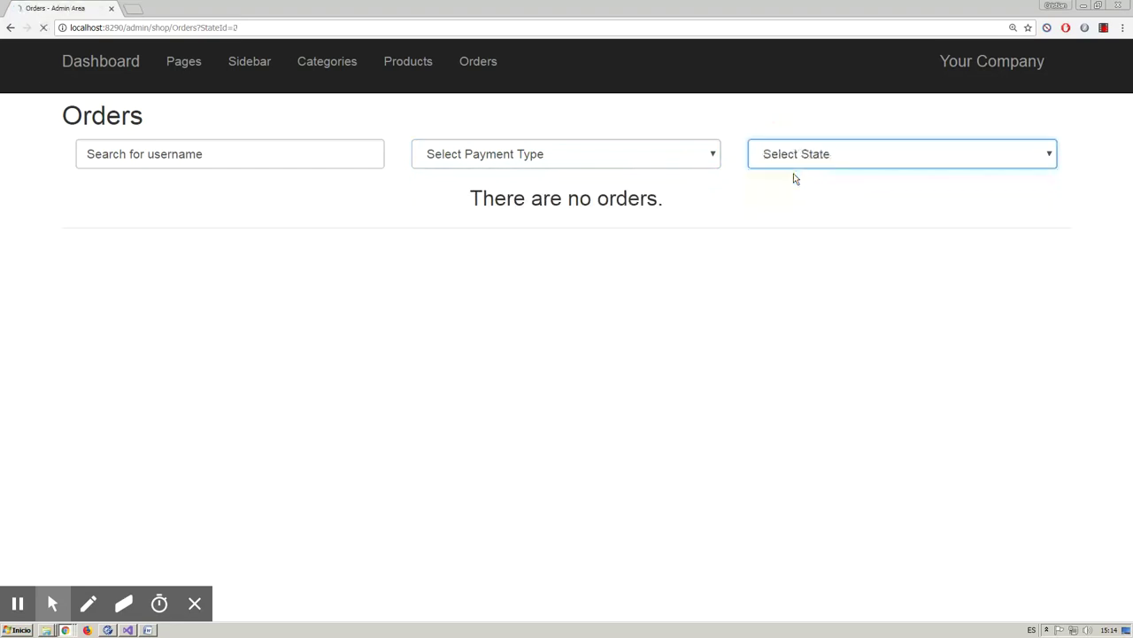
{"action": "left_click", "coordinate": [797, 157]}
{"action": "left_click", "coordinate": [797, 209]}
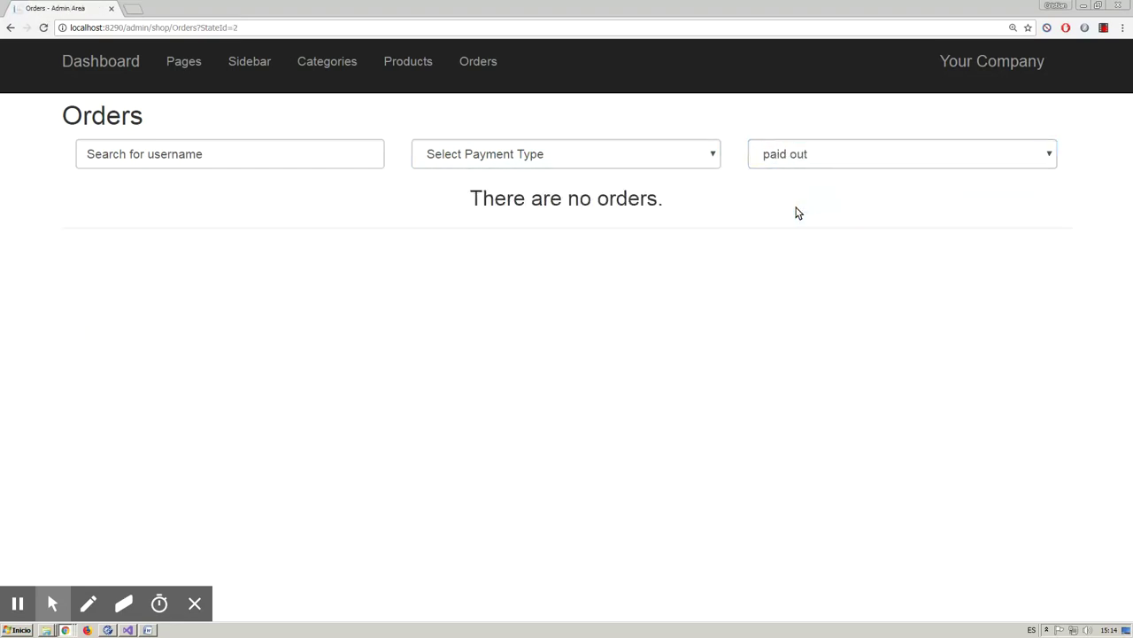
{"action": "left_click", "coordinate": [799, 156]}
{"action": "left_click", "coordinate": [797, 175]}
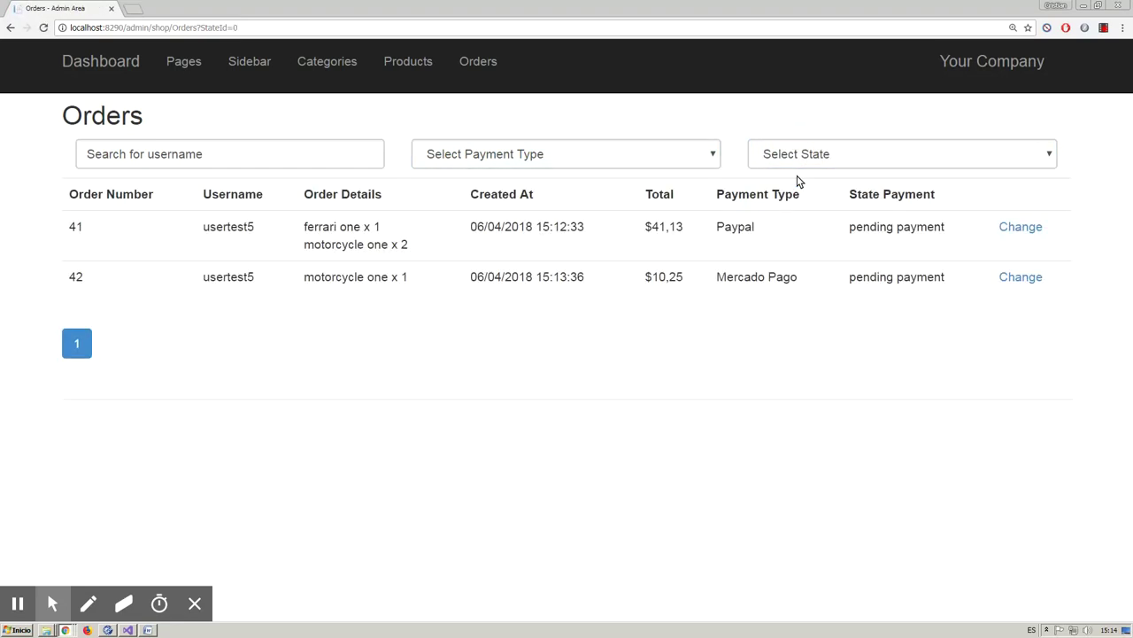
- Mark order 41 paid out and confirm it under the paid out filter, then show all orders
{"action": "left_click", "coordinate": [1018, 228]}
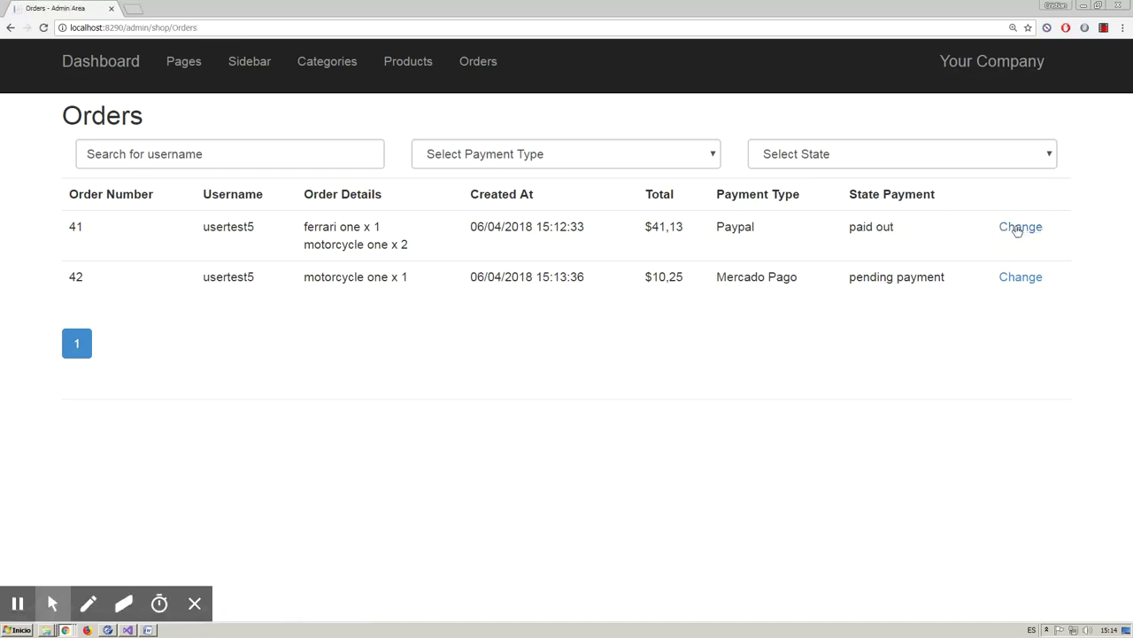
{"action": "left_click", "coordinate": [860, 227]}
{"action": "left_click", "coordinate": [743, 227]}
{"action": "left_click", "coordinate": [803, 157]}
{"action": "left_click", "coordinate": [803, 207]}
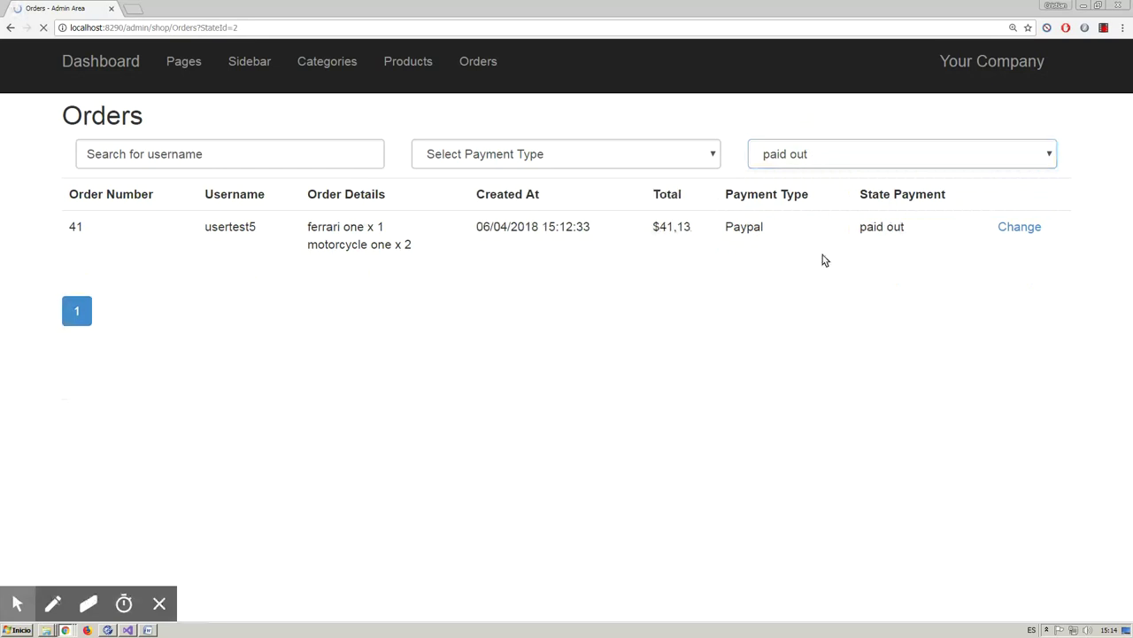
{"action": "left_click", "coordinate": [804, 154]}
{"action": "left_click", "coordinate": [807, 175]}
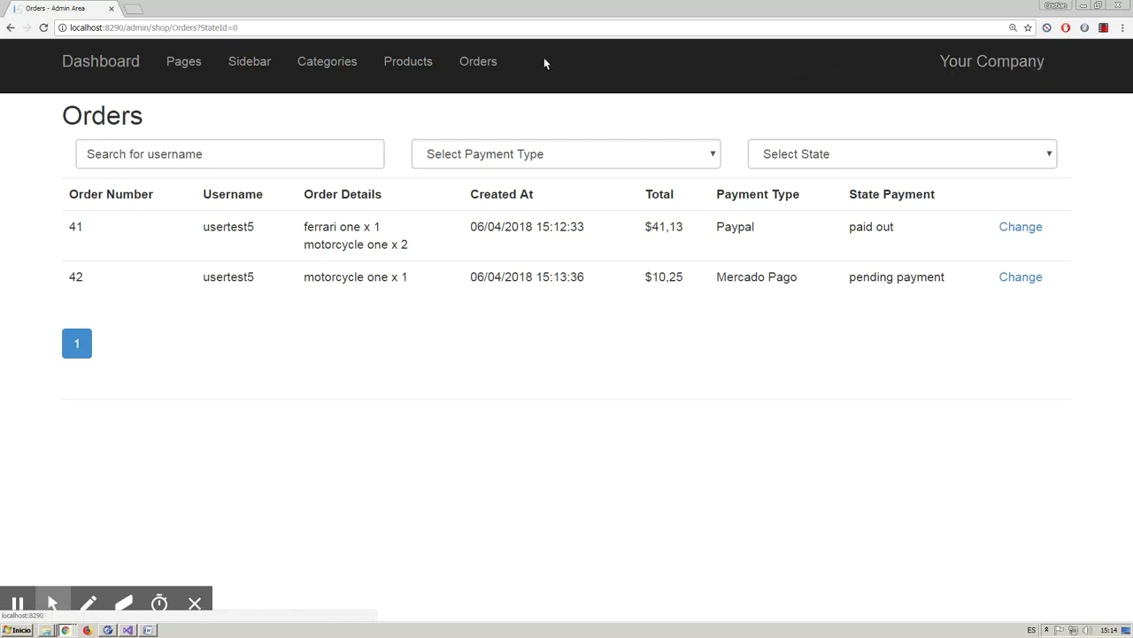
- Open the shop in a new tab, log out of admin, and sign in as the customer
{"action": "left_click", "coordinate": [994, 65]}
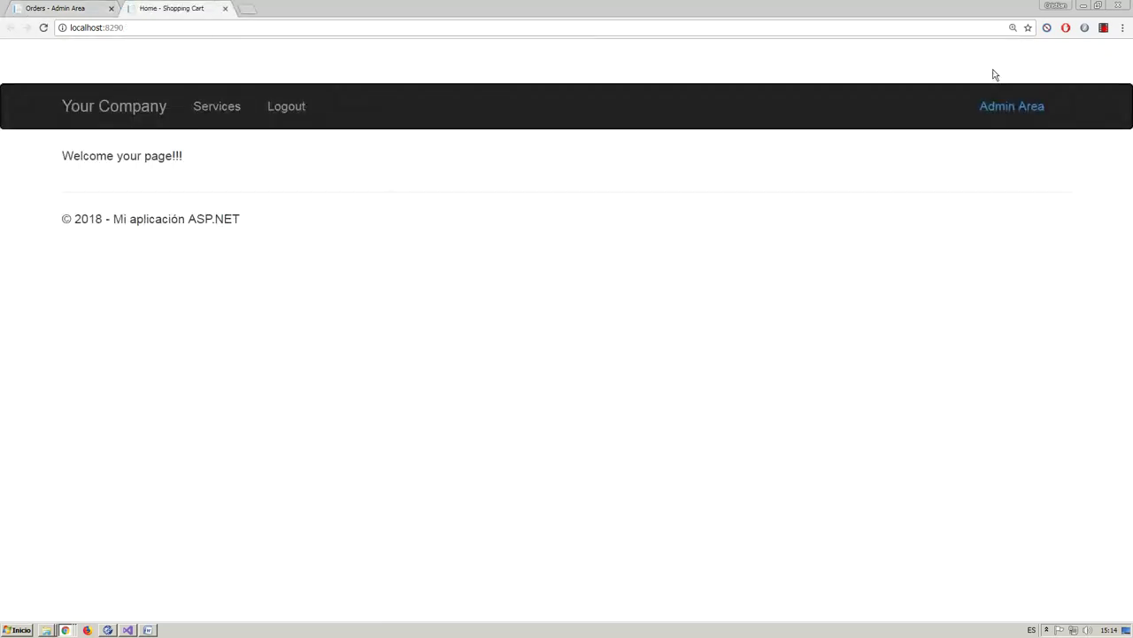
{"action": "left_click", "coordinate": [286, 113]}
{"action": "left_click", "coordinate": [267, 253]}
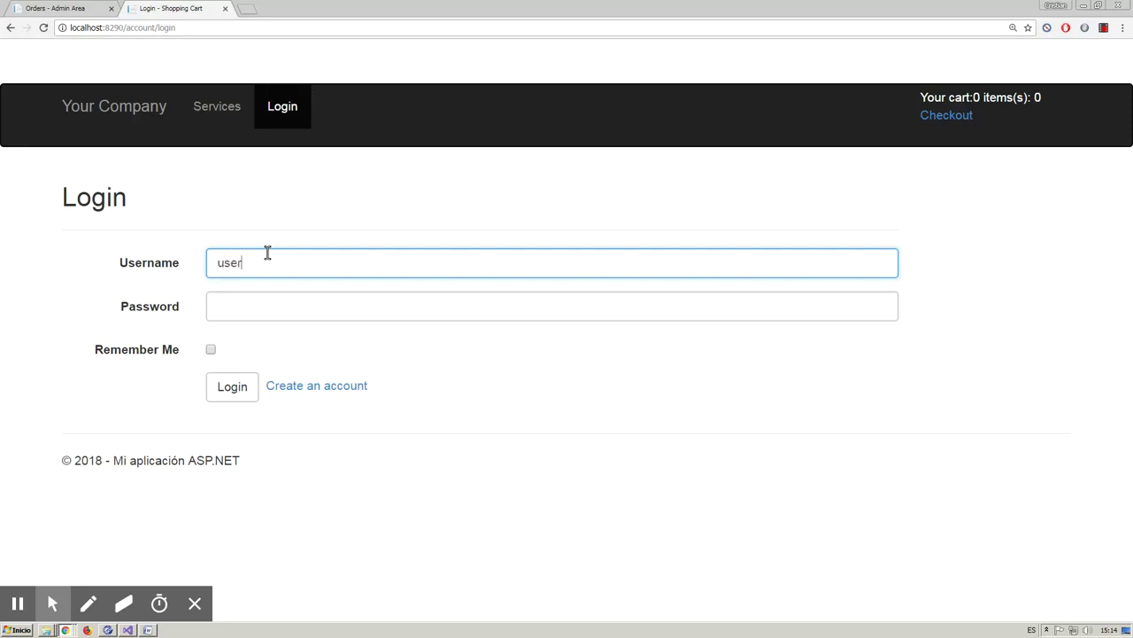
{"action": "left_click", "coordinate": [257, 307]}
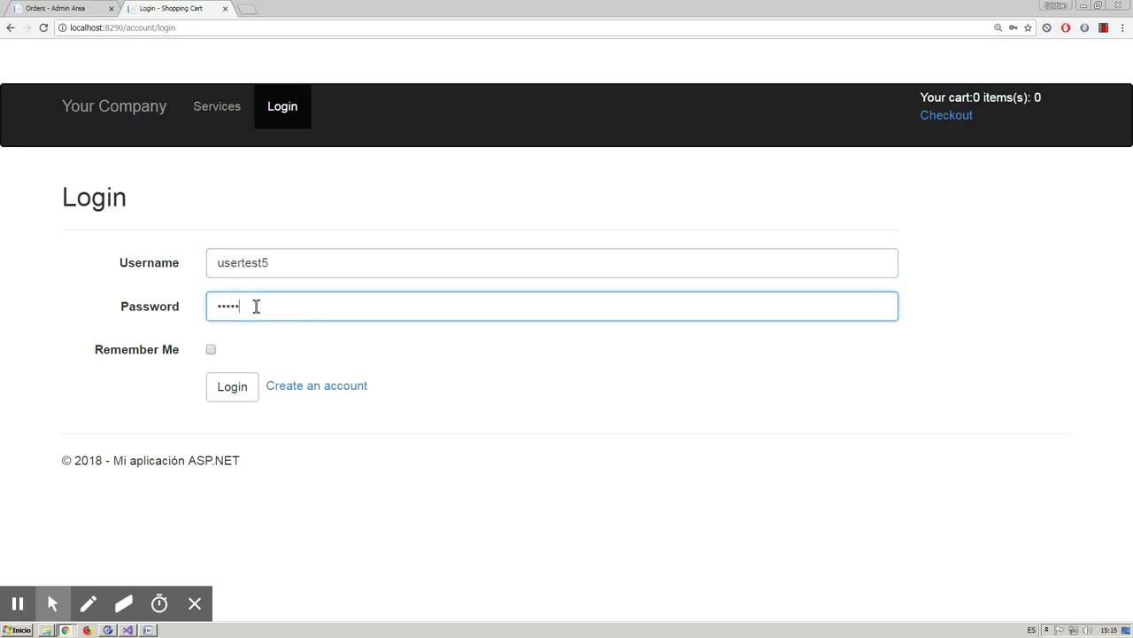
{"action": "left_click", "coordinate": [248, 387]}
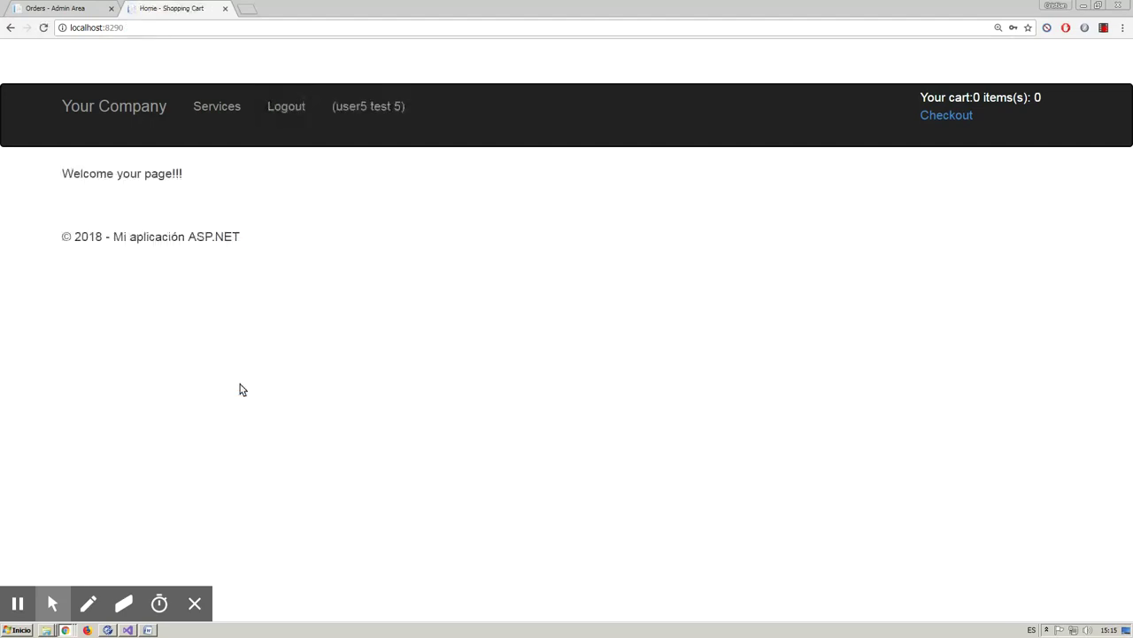
- Check the customer's orders list showing order 41 paid out, then log out
{"action": "left_click", "coordinate": [372, 109]}
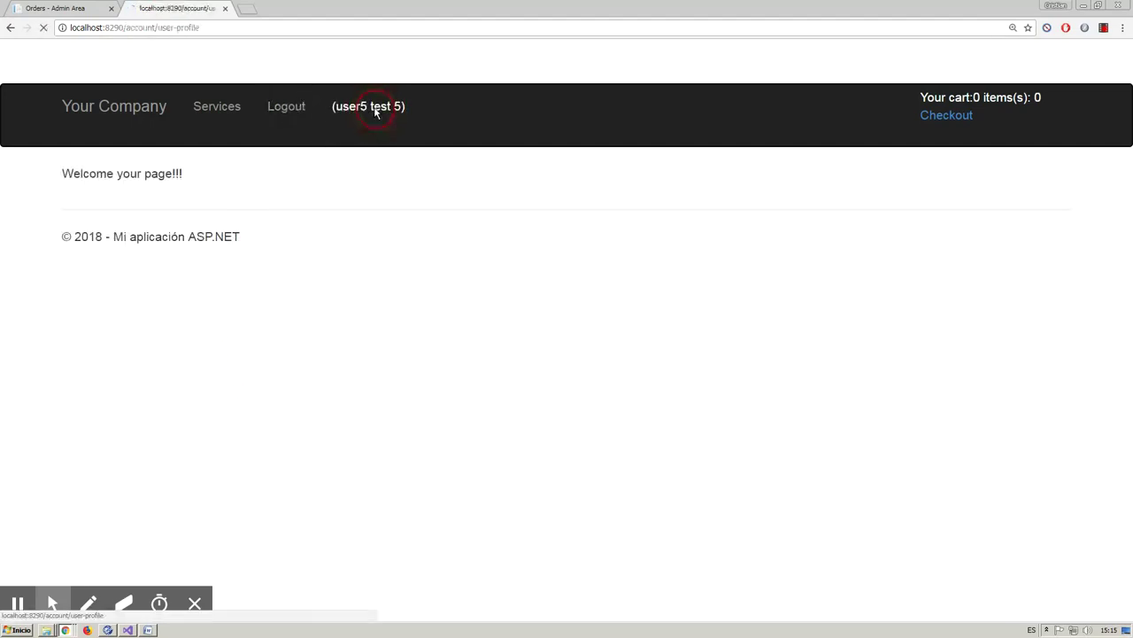
{"action": "left_click", "coordinate": [134, 182]}
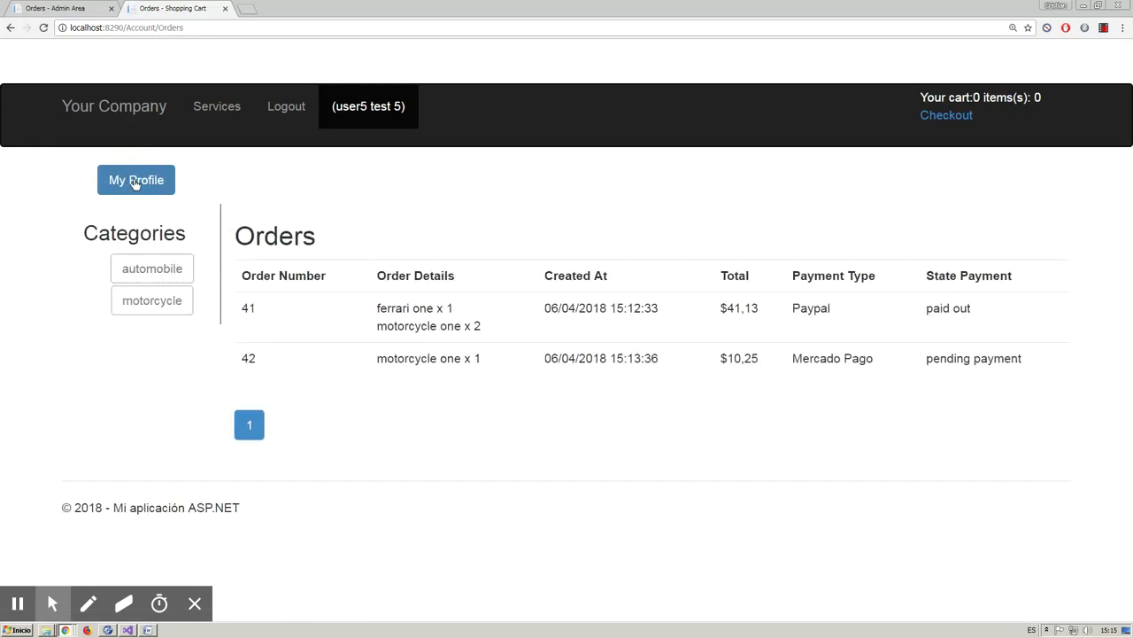
{"action": "left_click", "coordinate": [949, 311]}
{"action": "left_click", "coordinate": [811, 305]}
{"action": "left_click", "coordinate": [829, 355]}
{"action": "left_click", "coordinate": [963, 359]}
{"action": "left_click", "coordinate": [285, 114]}
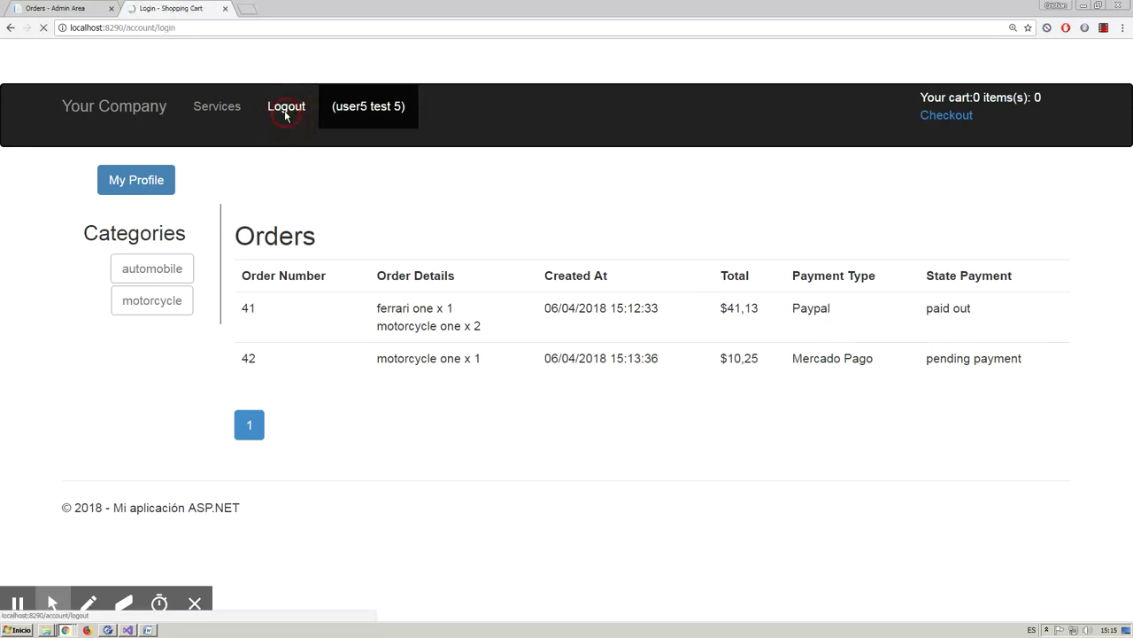
{"action": "left_click", "coordinate": [1104, 27]}
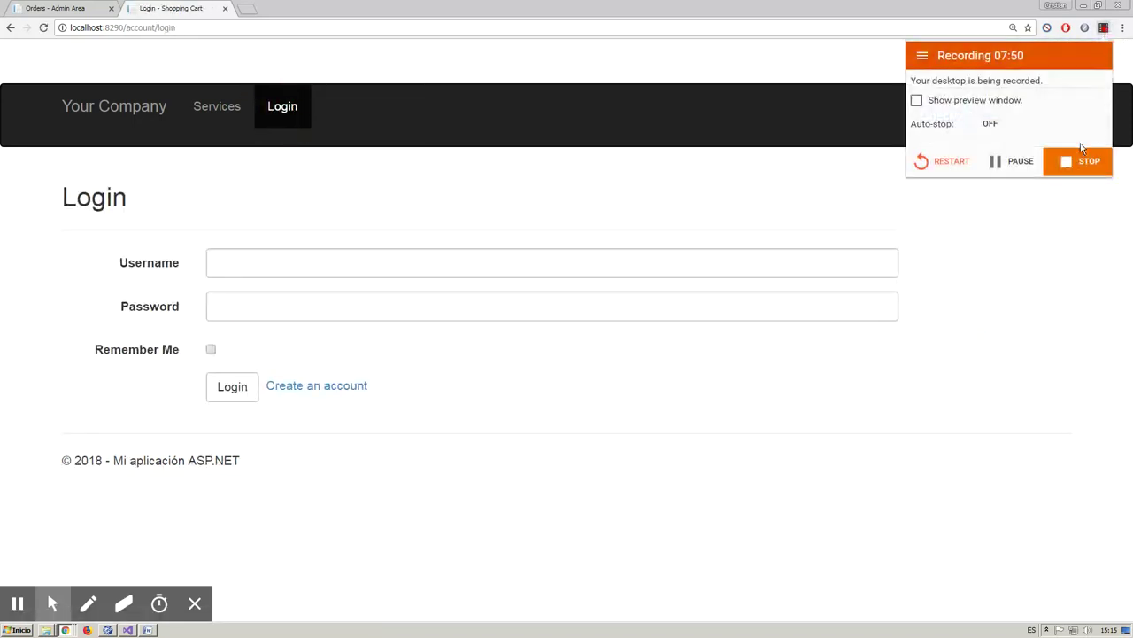